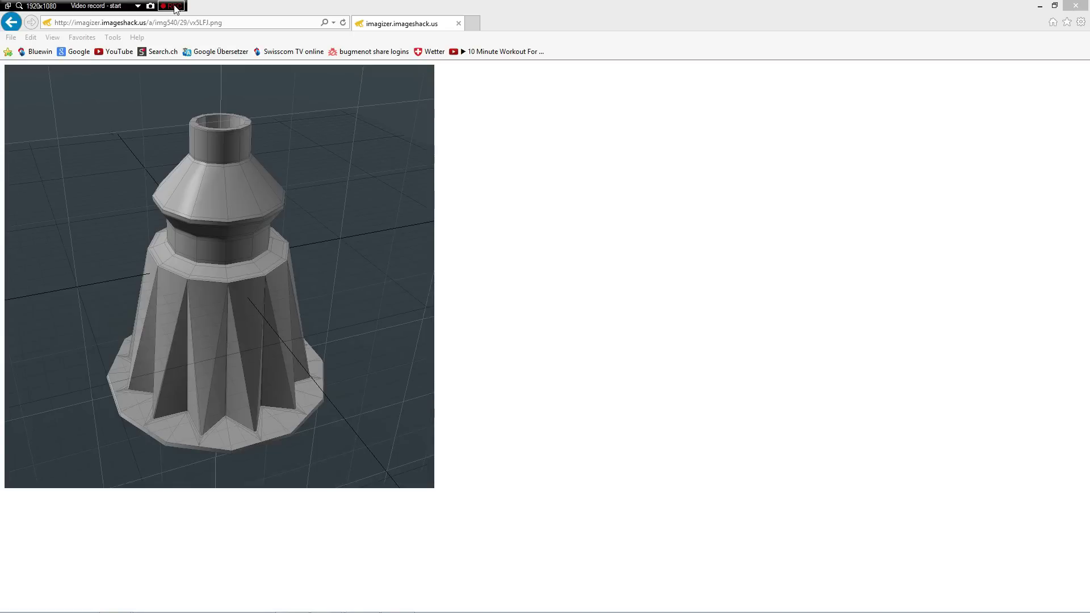
- Switch from the reference image of the ribbed base in the browser to modo
left_click(173, 6)
key("alt+Tab")
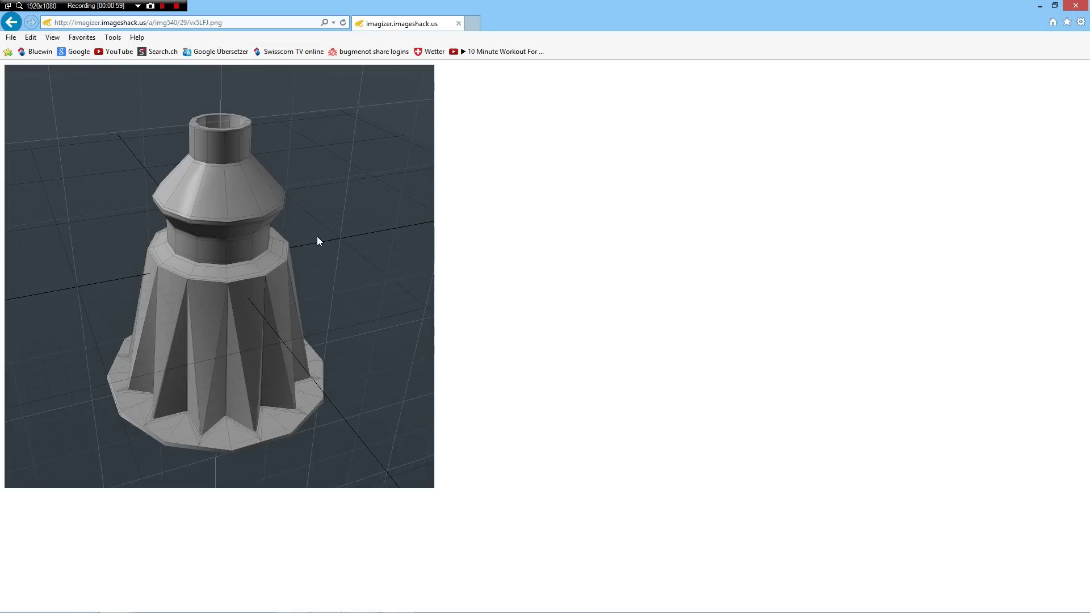
key("alt+Tab")
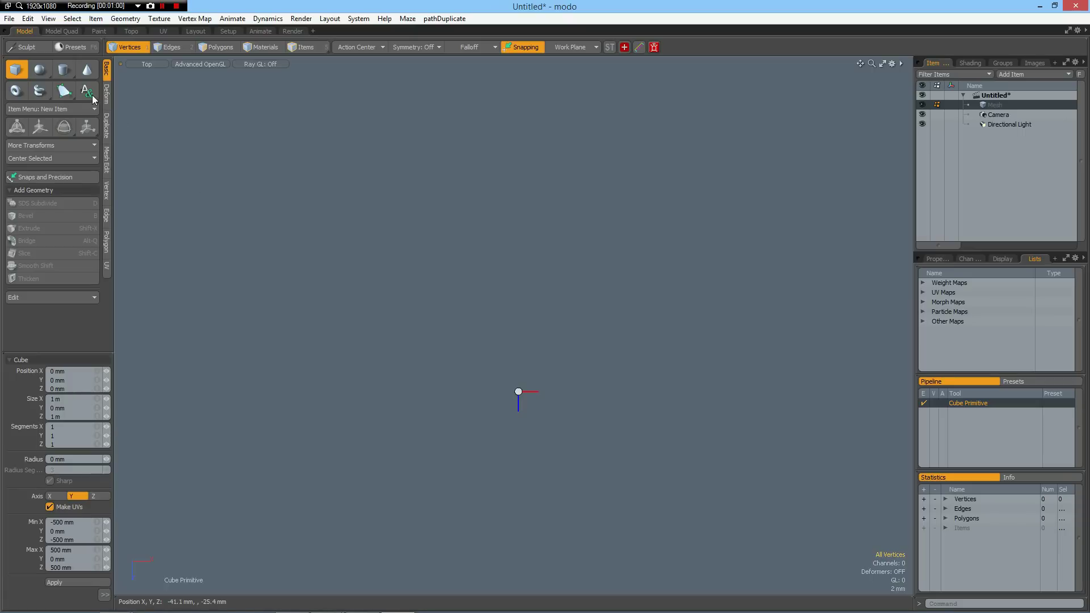
- Draw a flat 12-sided cylinder disc near the origin in the top view with a radius of about 125 mm
left_click(64, 71)
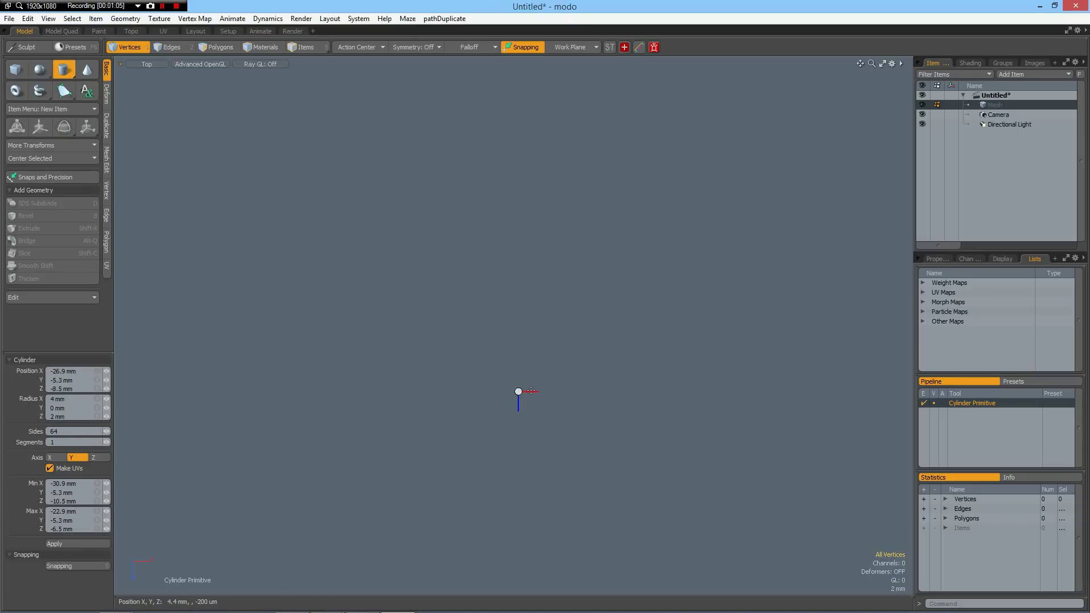
key("a")
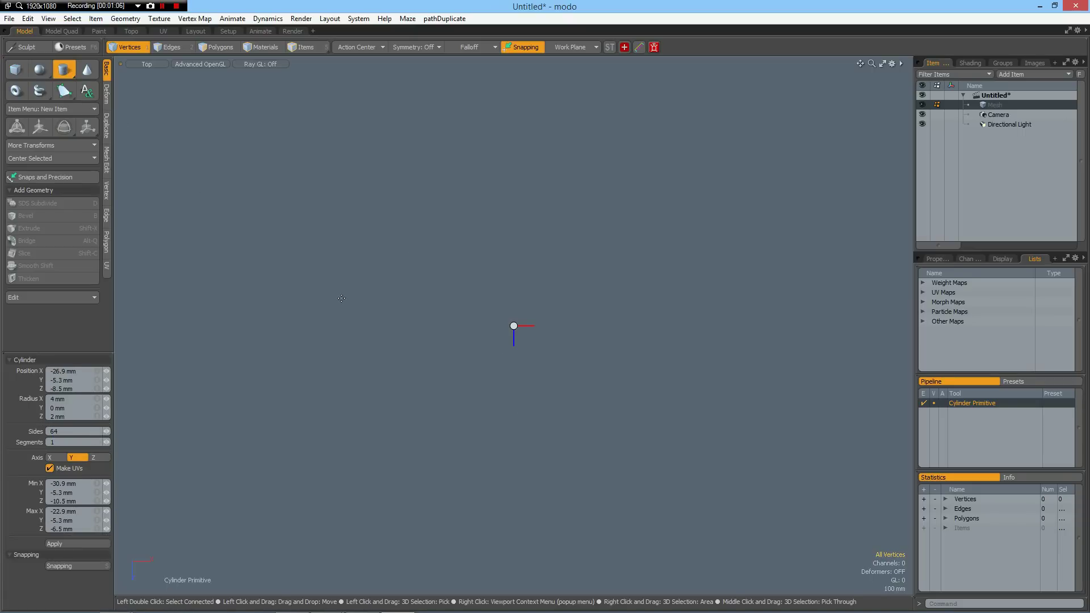
left_click(64, 431)
type("12")
key("Return")
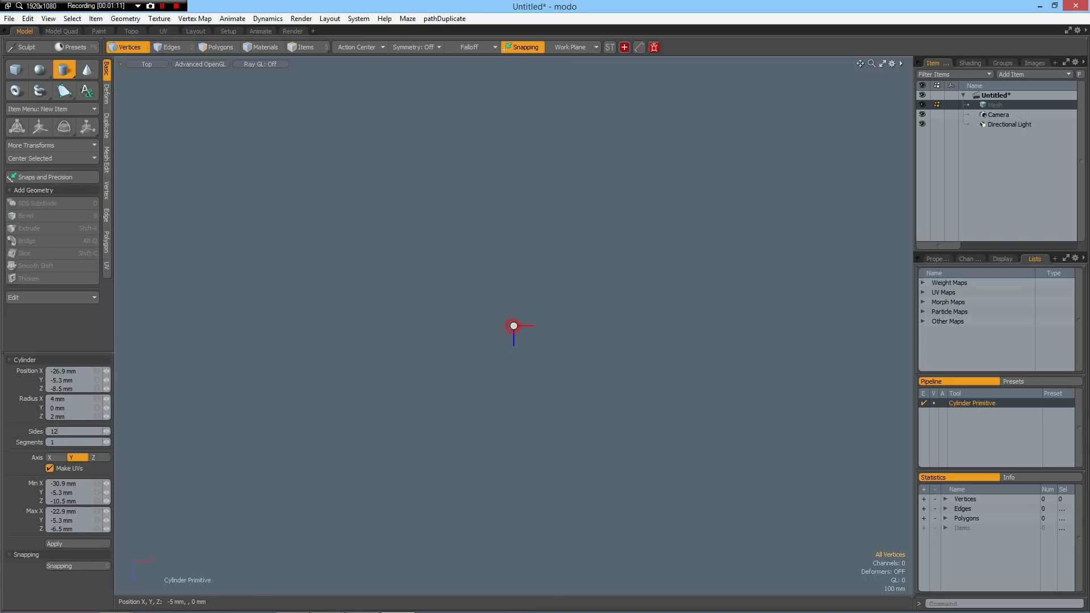
left_click_drag(513, 326, 529, 343)
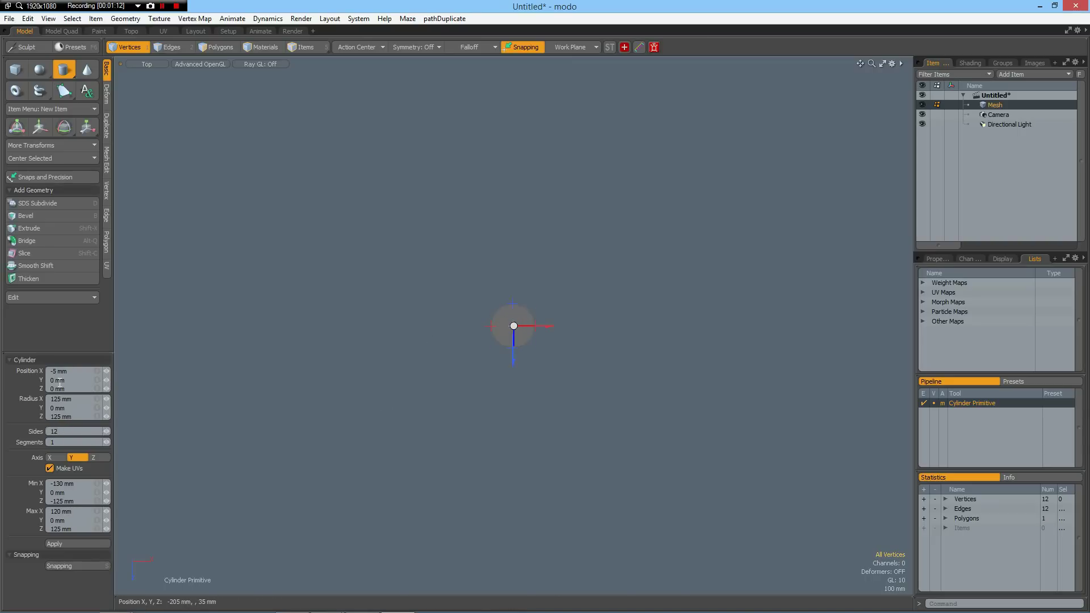
- Set the disc's X and Z radii to 100 mm and its X position to 0 mm
left_click(83, 400)
type("1")
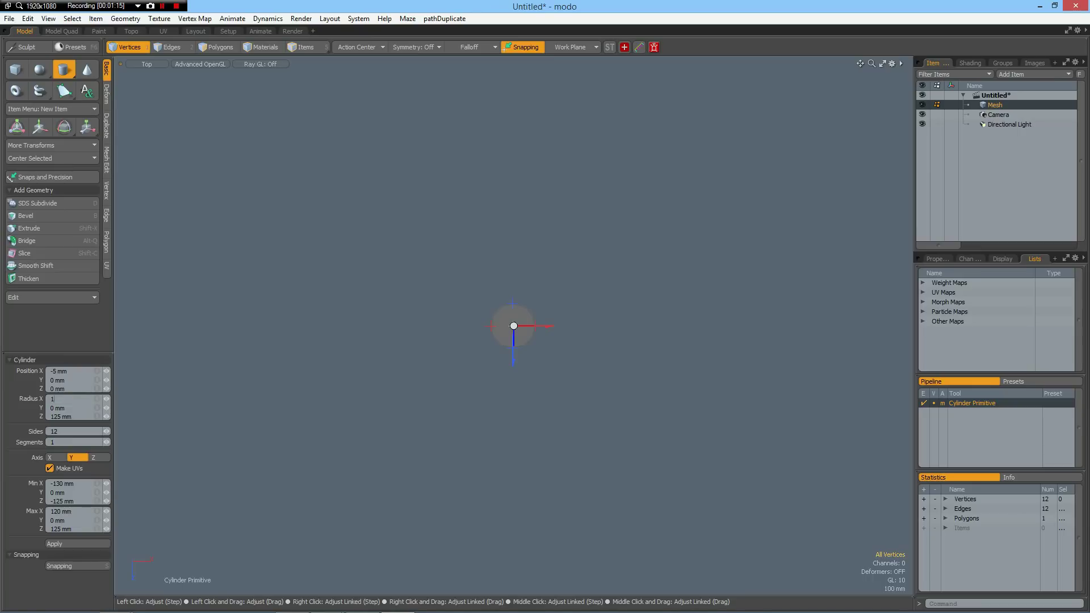
key("Tab")
key("Tab")
type("1")
left_click(79, 370)
type("0")
key("Return")
key("a")
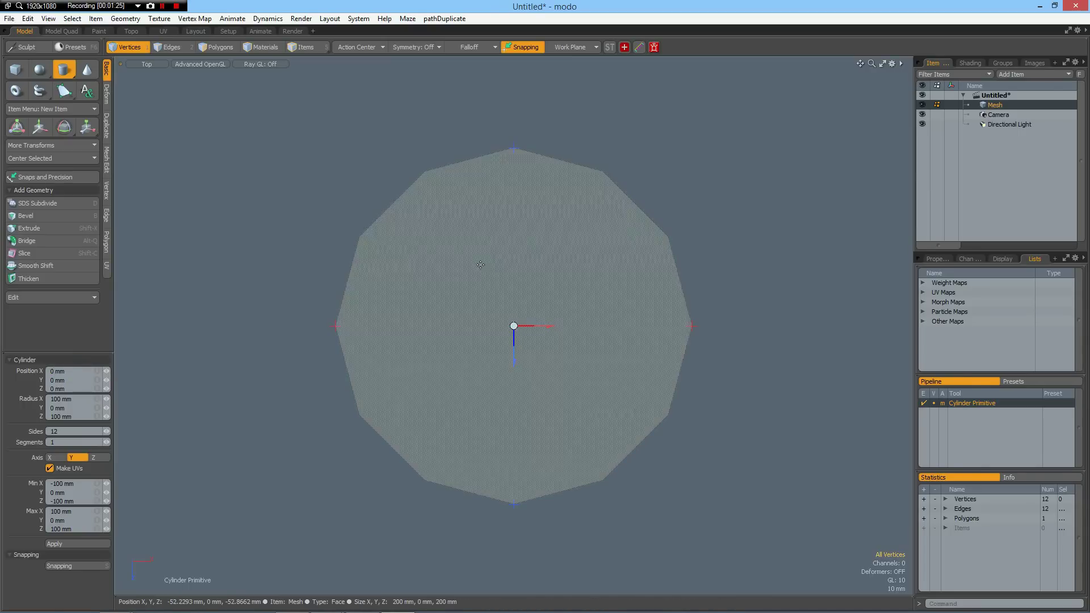
- Rotate the 12-sided disc 15° about the Y axis
key("e")
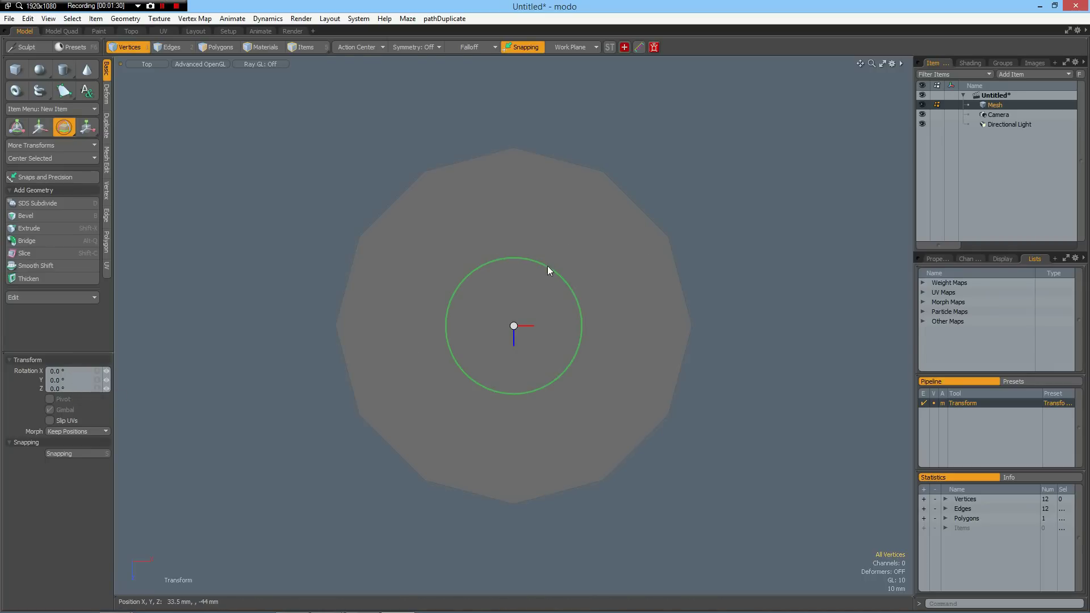
left_click_drag(548, 265, 592, 248)
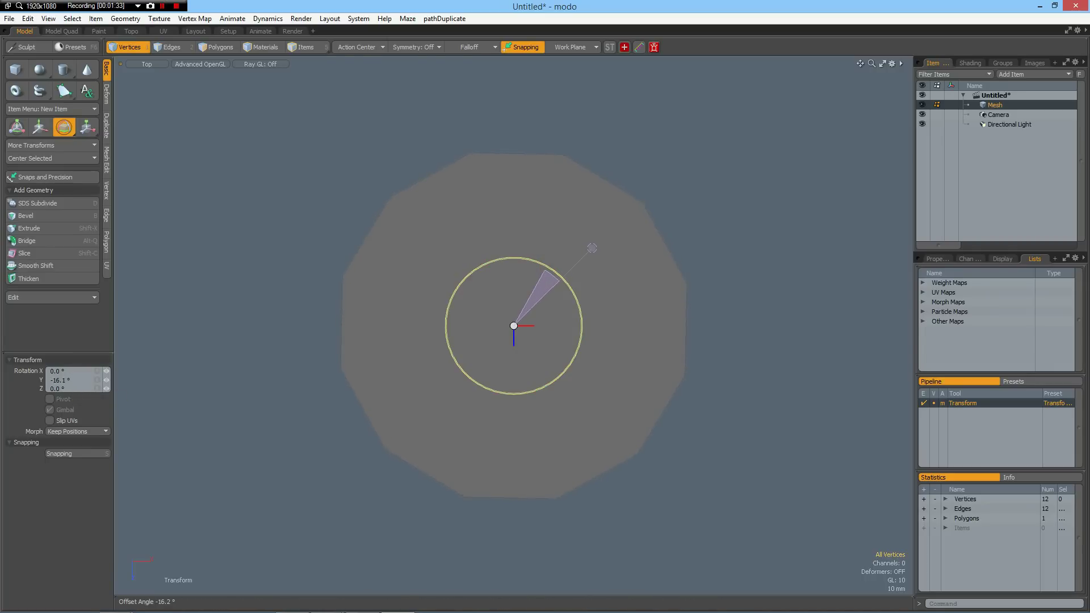
left_click(74, 378)
type("1")
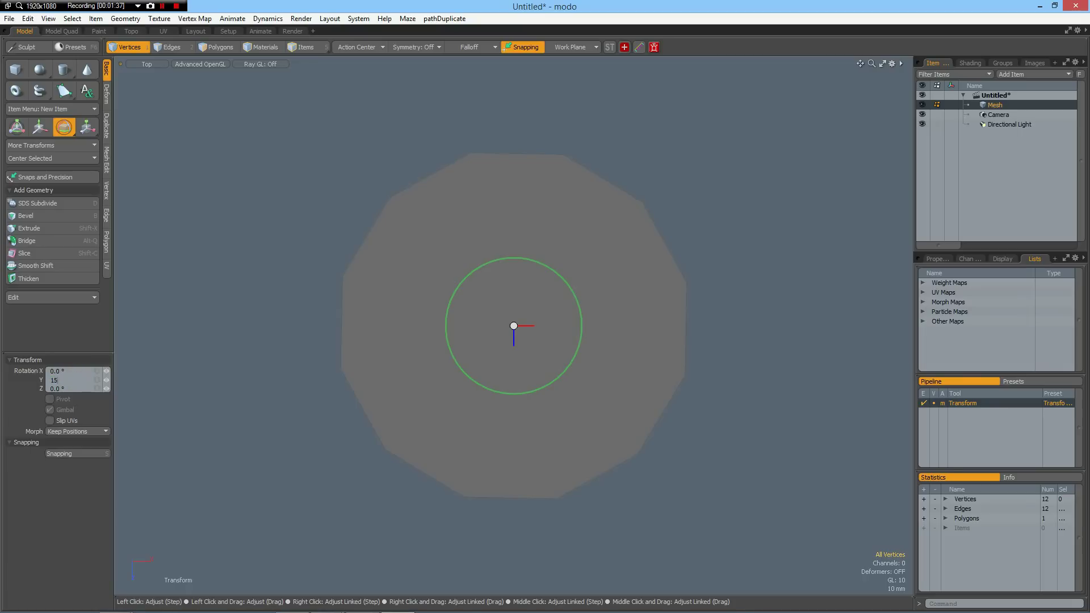
type("5")
key("Return")
key("space")
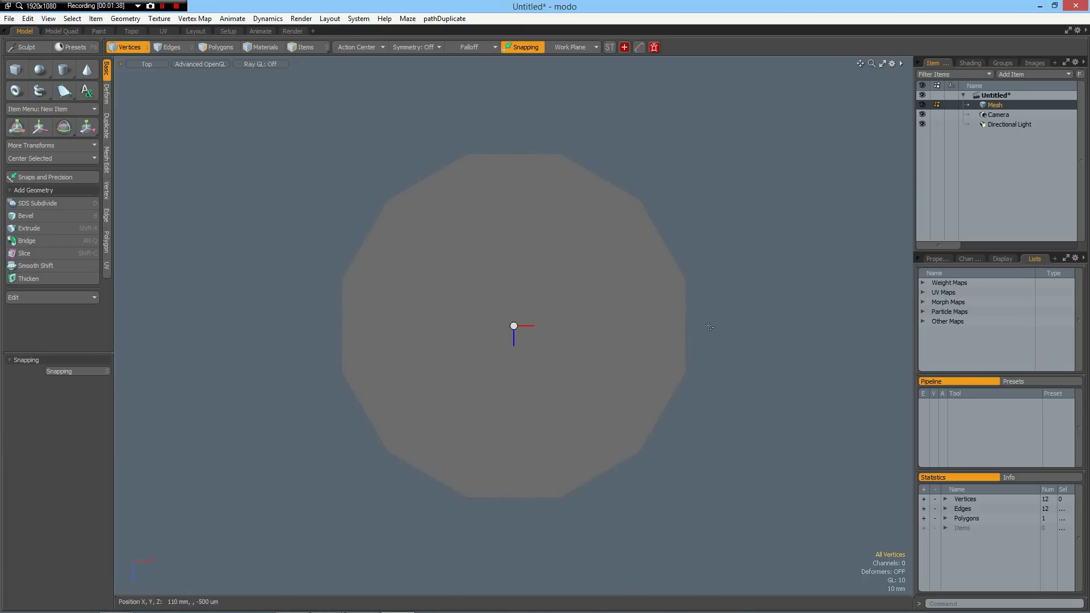
- Extend the disc's vertical edge on the positive X side outward by about 89 mm
key("2")
left_click(673, 319)
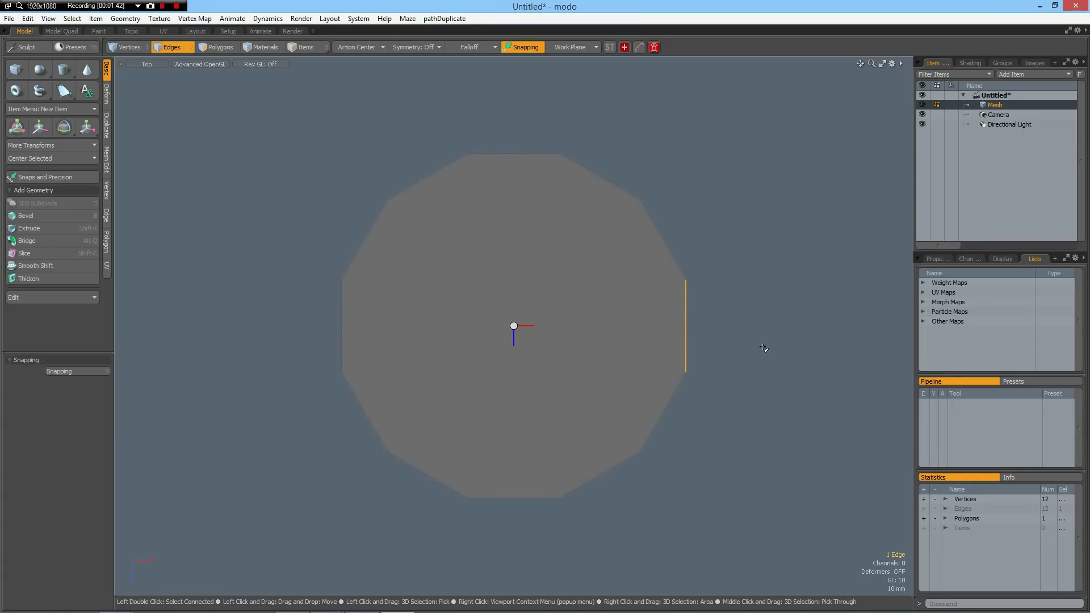
key("z")
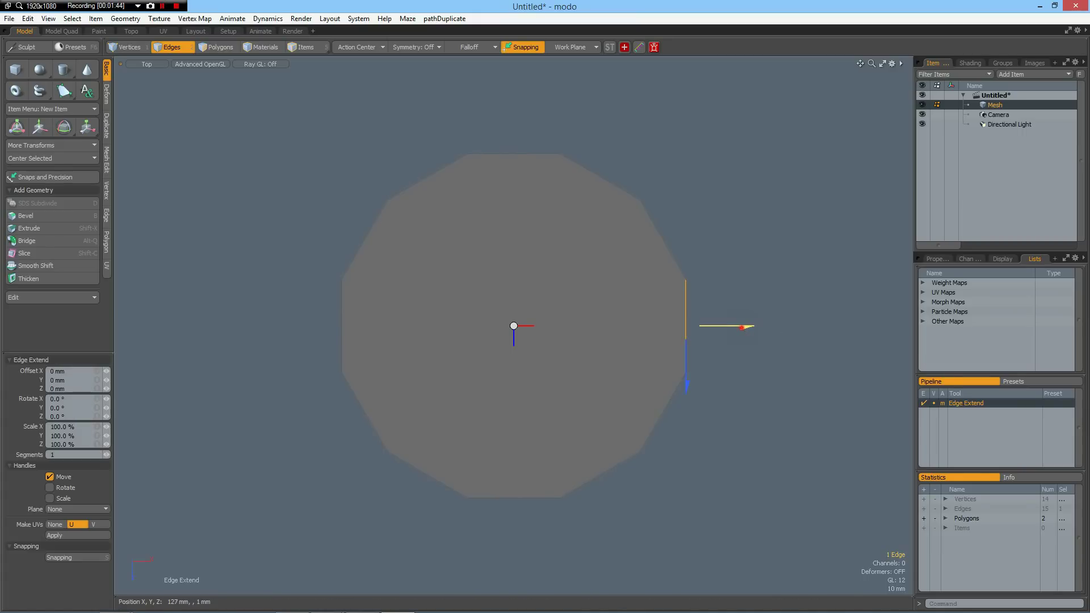
left_click_drag(740, 328, 903, 327)
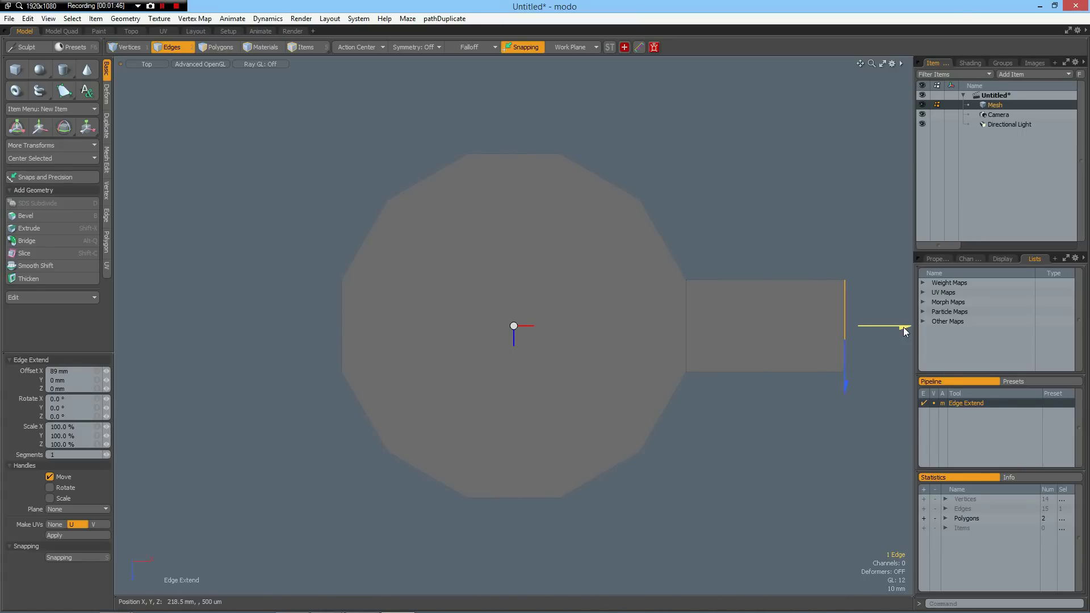
- Scale the extended edge down along Z to taper the new polygon into a narrow-tipped spike
key("r")
left_click_drag(844, 390, 844, 335)
left_click(76, 387)
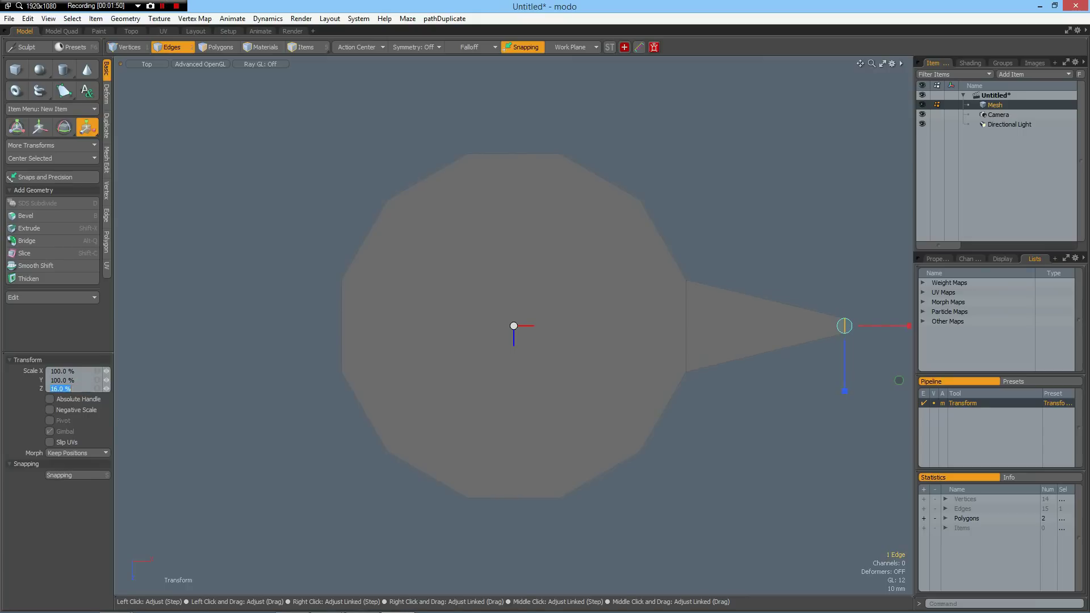
type("1")
key("space")
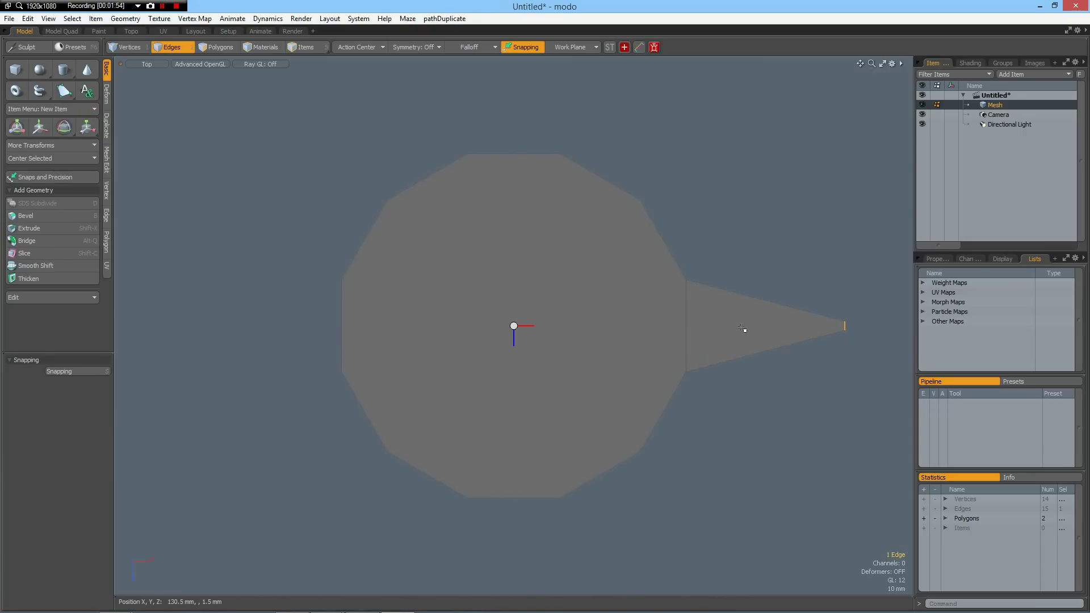
- Cut the spike polygon from the disc, paste it back as detached geometry and select it
key("3")
left_click(737, 323)
key("ctrl+x")
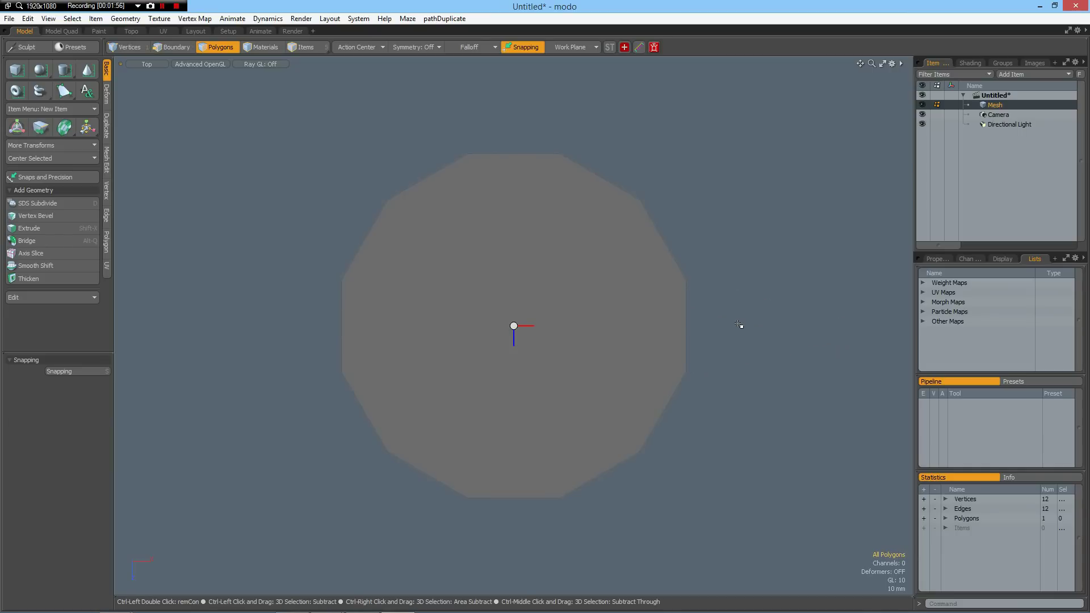
key("ctrl+v")
left_click(740, 324)
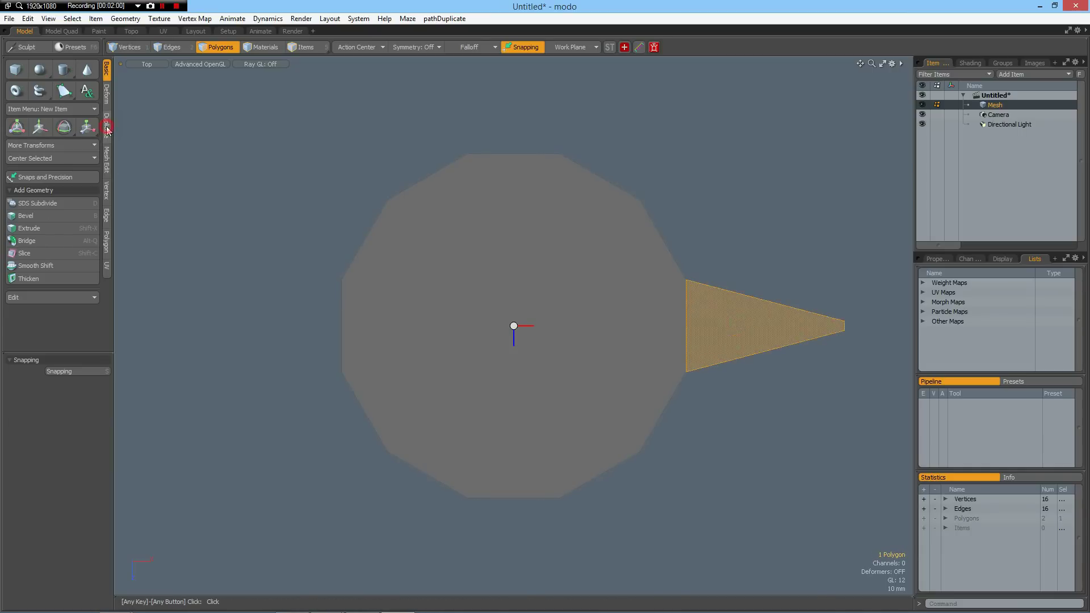
- Radially array the spike 12 times about the Y axis with the action center at Origin, and run Mesh Cleanup to merge coincident vertices
left_click(107, 129)
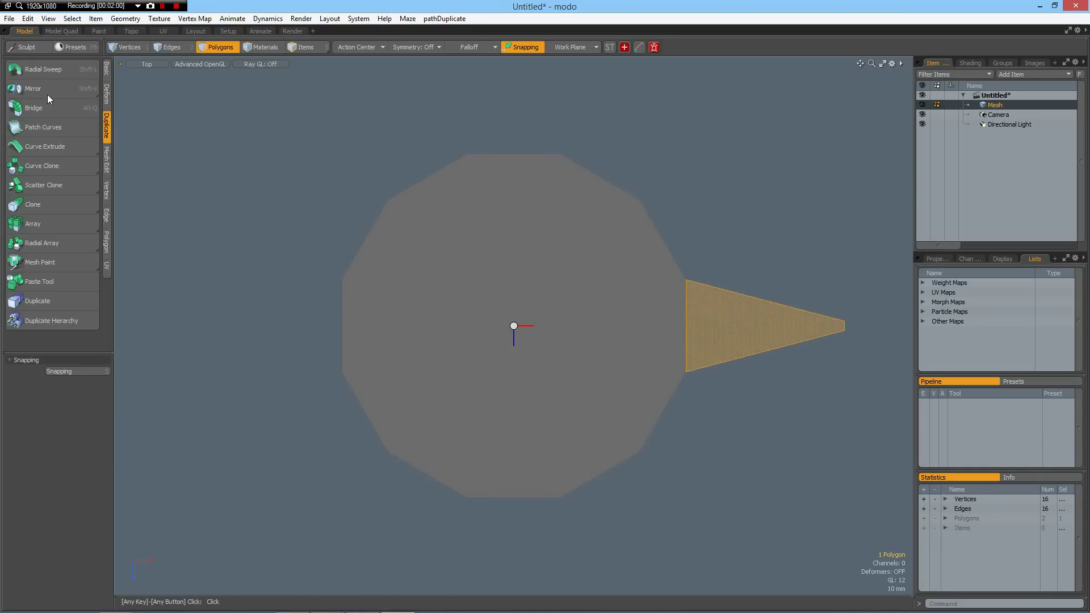
left_click(55, 242)
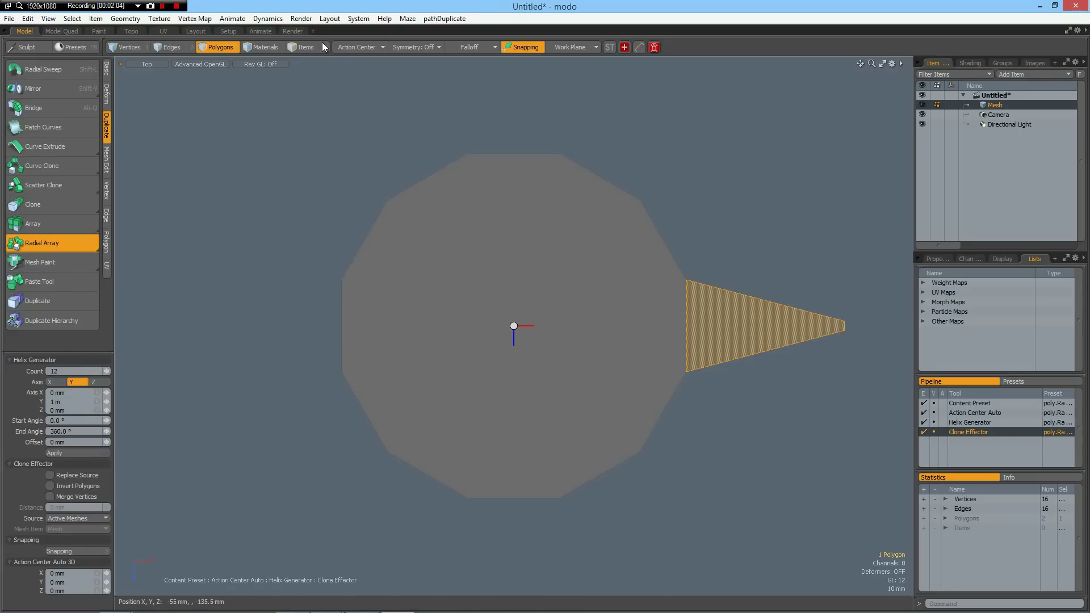
left_click(357, 47)
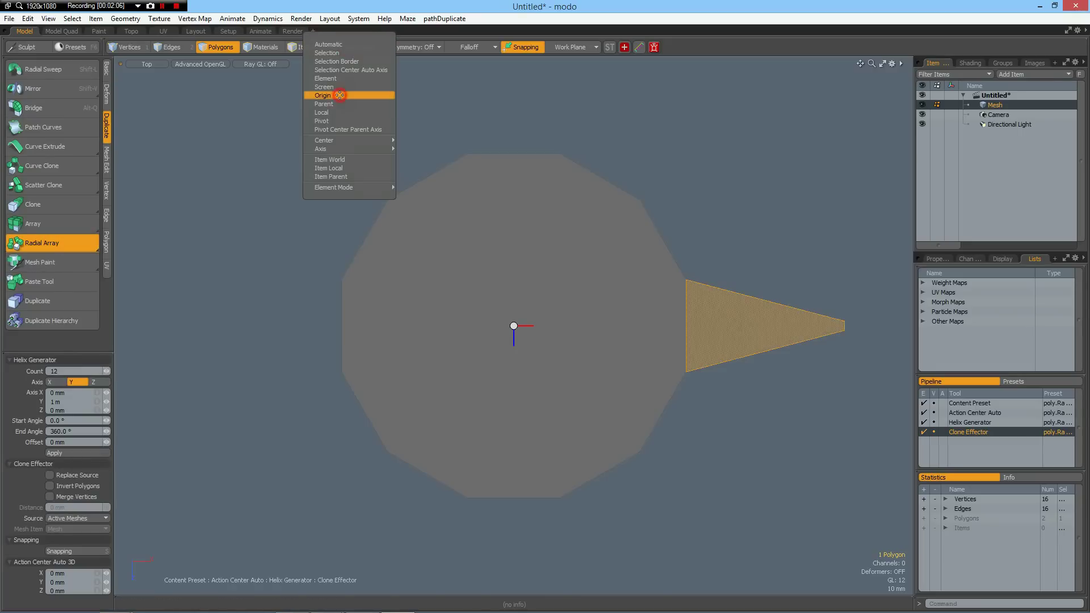
left_click(340, 94)
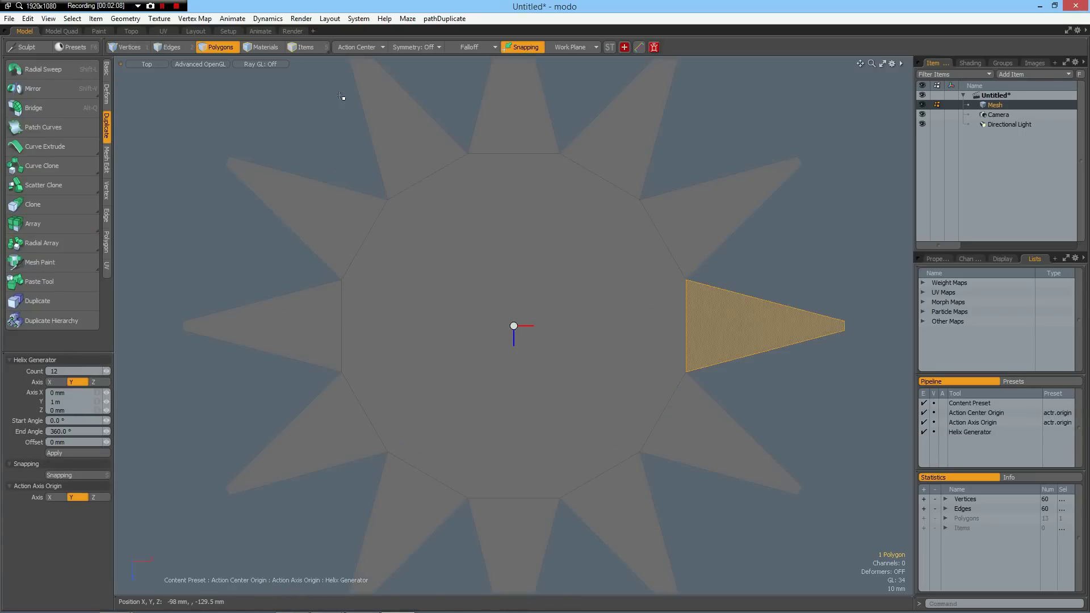
key("space")
key("Escape")
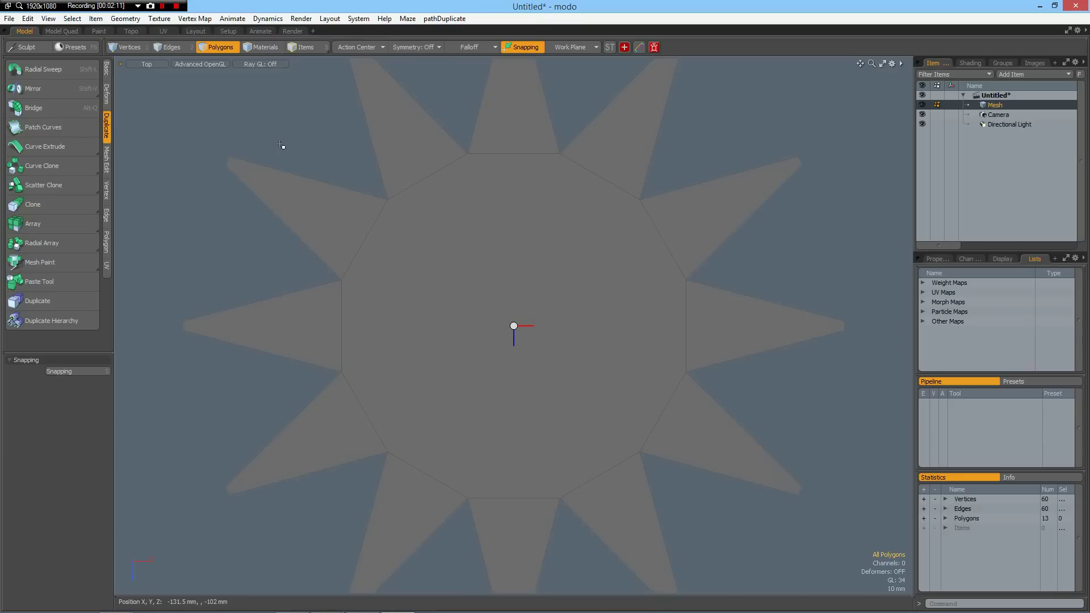
key("shift+c")
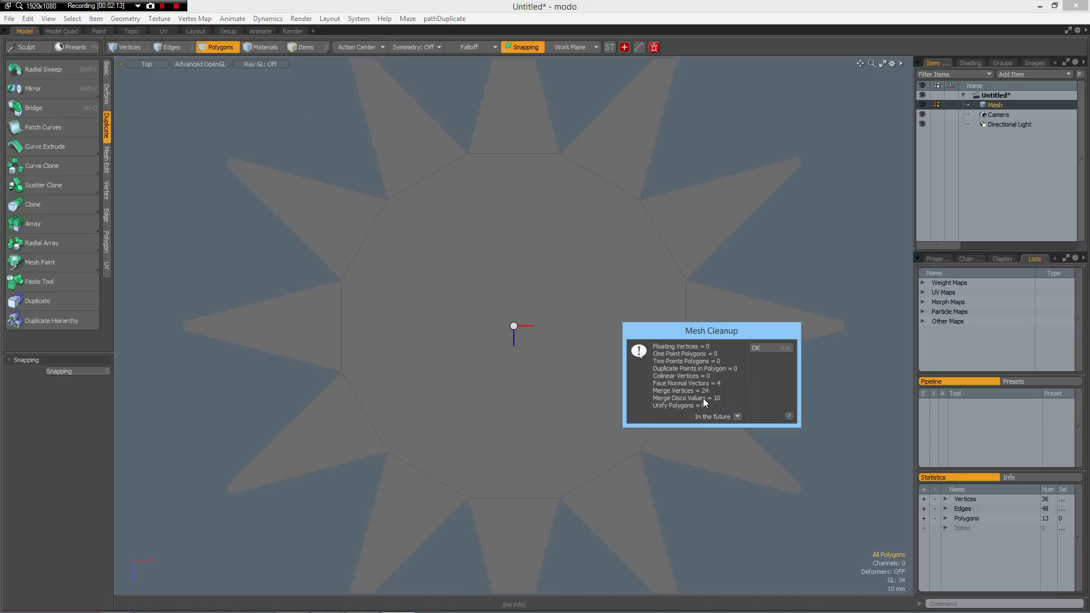
left_click(769, 347)
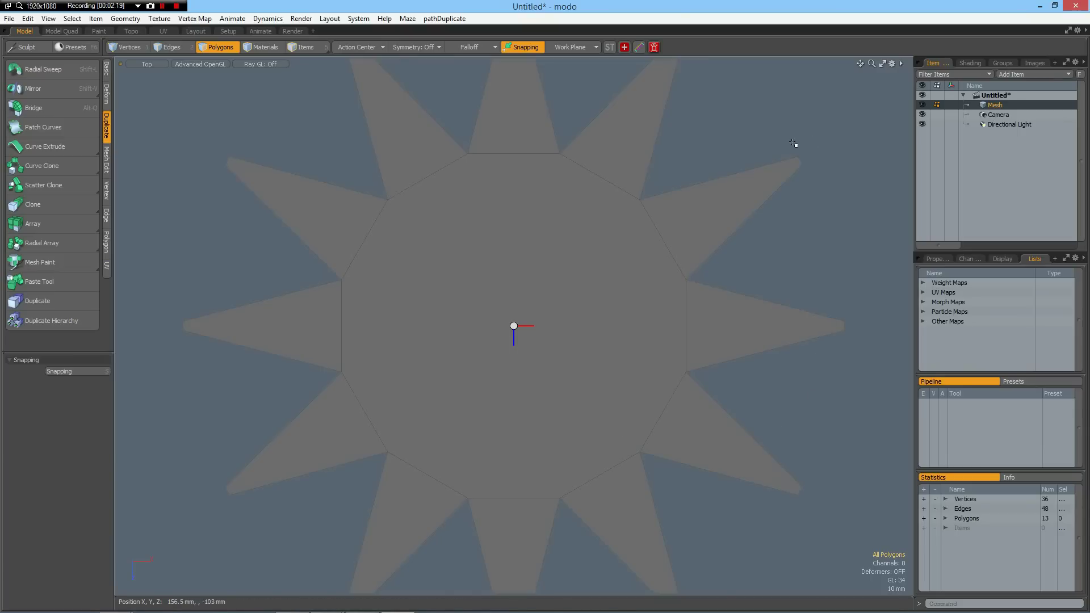
- Select the outer tip edges of all twelve spikes and move them down about 165.5 mm in Y
key("2")
left_click_drag(787, 140, 862, 420)
key("Up")
key("Up")
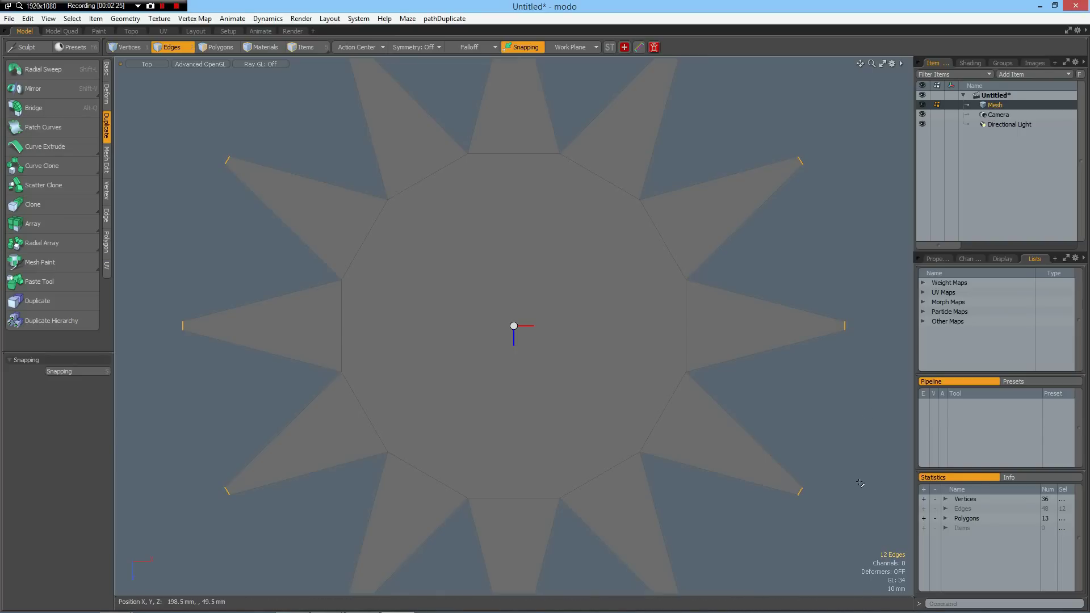
key("ctrl+space")
left_click(817, 271)
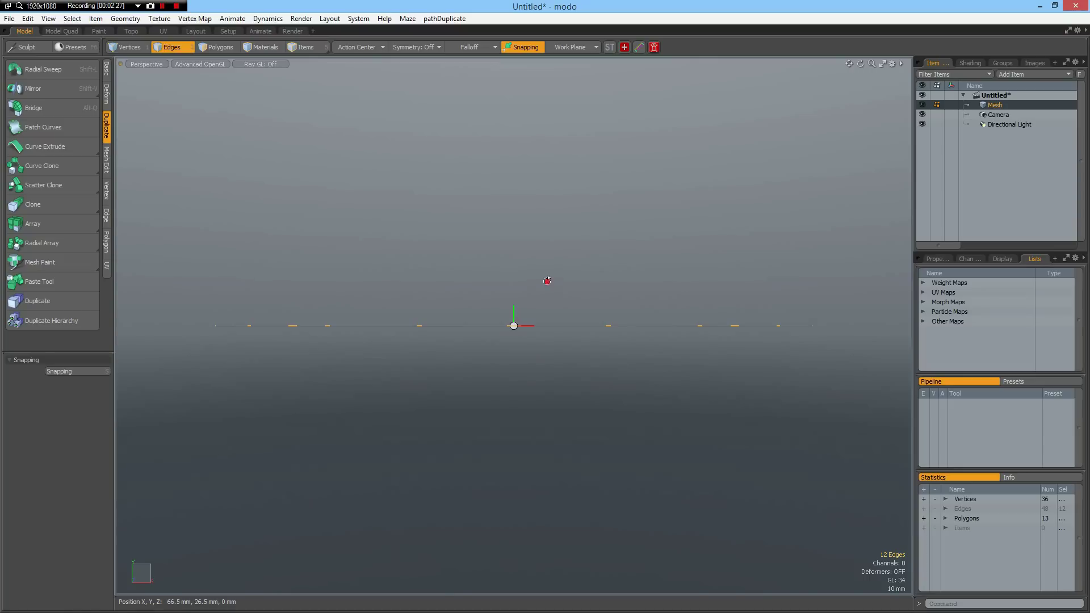
key("w")
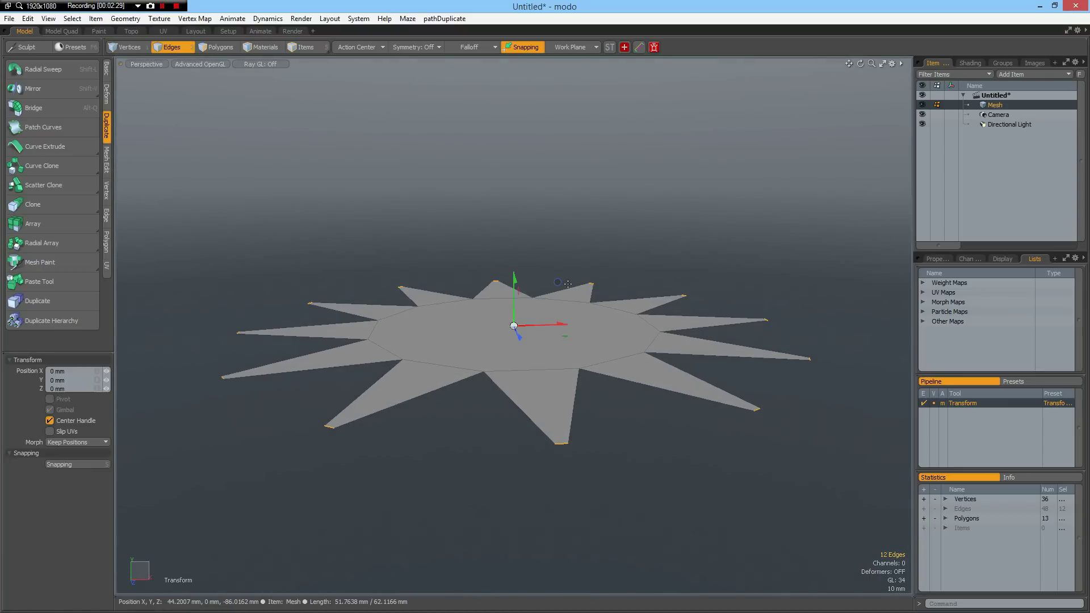
left_click_drag(514, 271, 514, 486)
left_click_drag(590, 482, 611, 368, "alt")
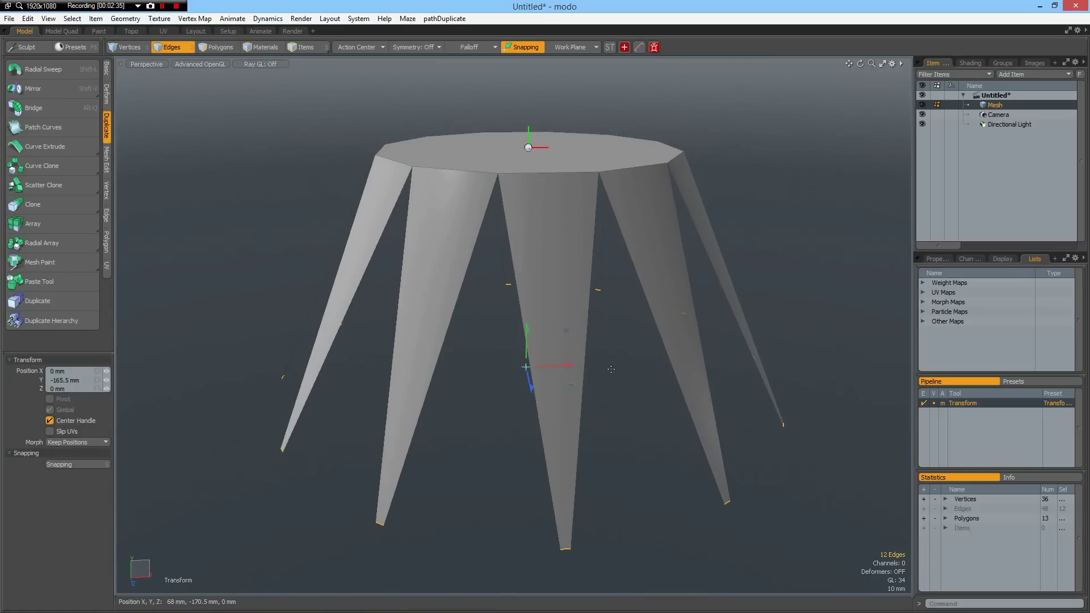
- Select only the long side edges of all twelve spikes, leaving out the tip edges, and extend them straight down far below the tips
key("shift+Up")
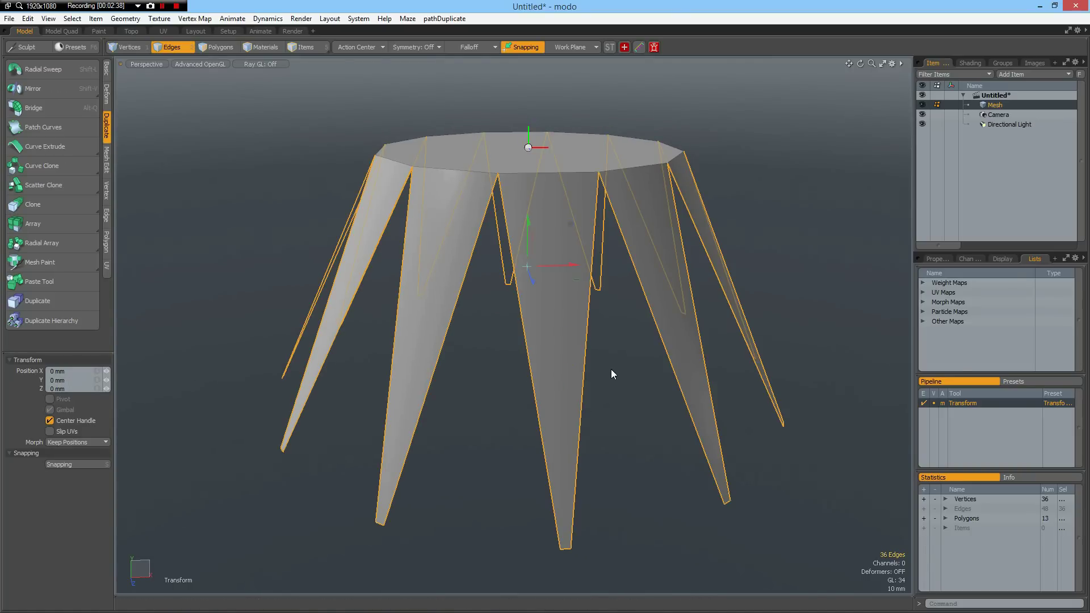
key("KP_3")
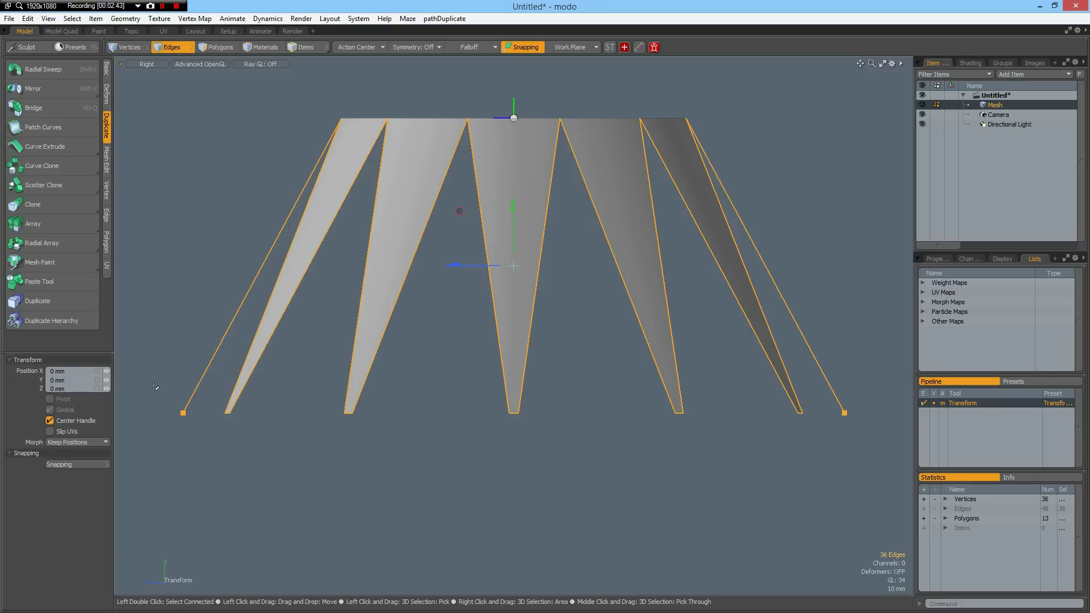
key("space")
right_click_drag(152, 385, 900, 449, "ctrl")
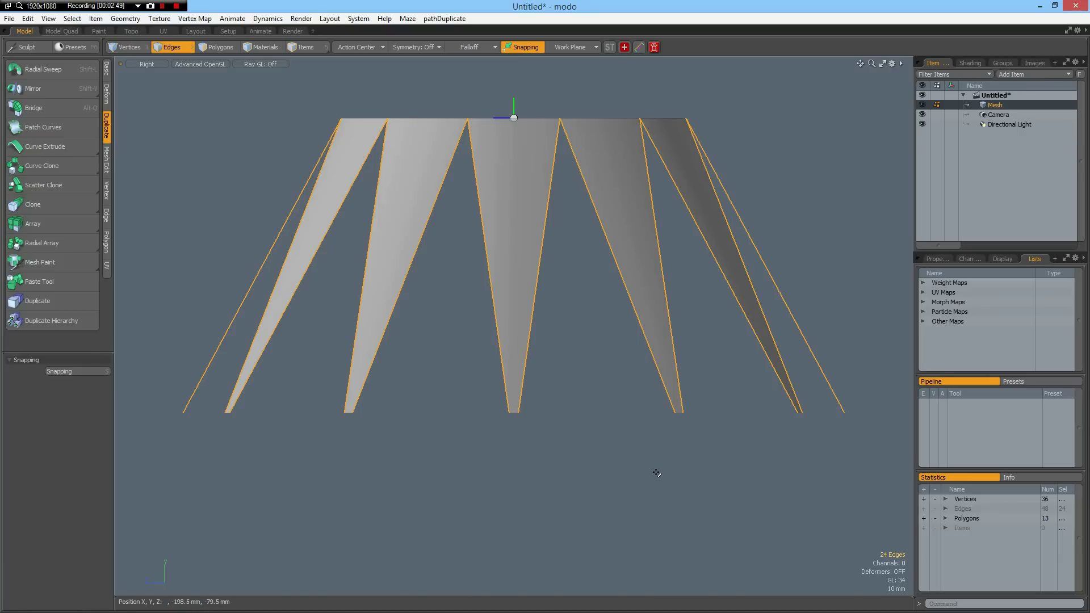
key("z")
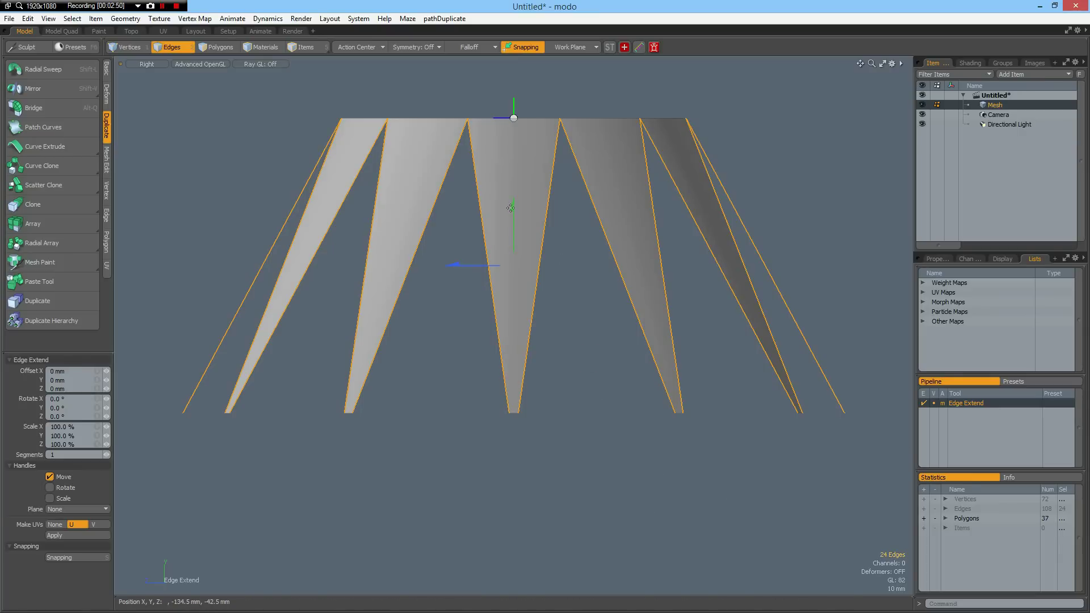
left_click_drag(516, 203, 515, 544)
key("space")
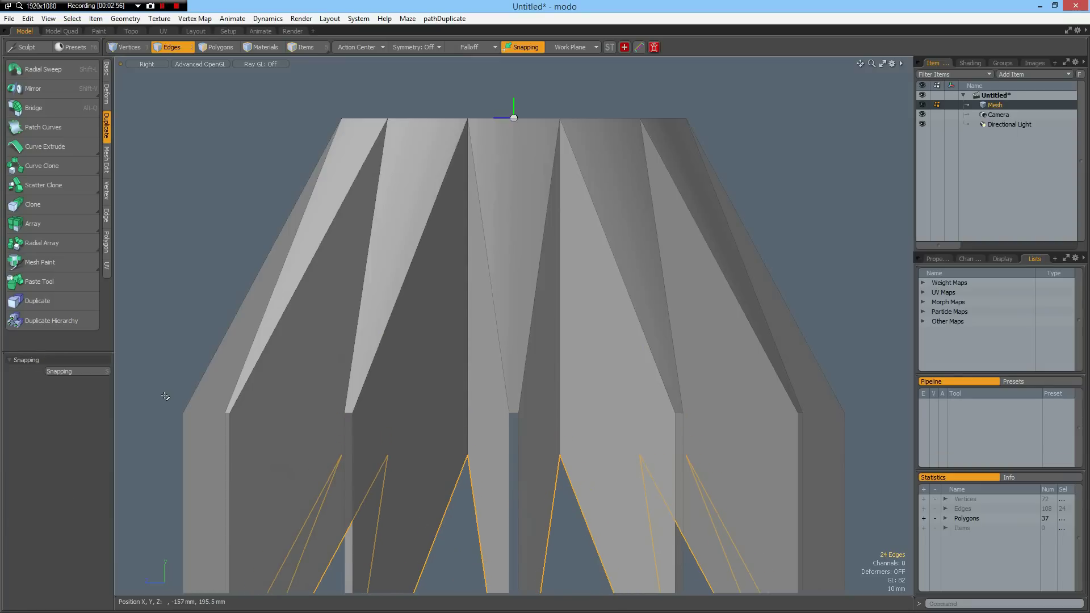
- Add the twelve spike tip edges to the selected side edges and flatten the whole selection by scaling it to 0% in Y
key("ctrl")
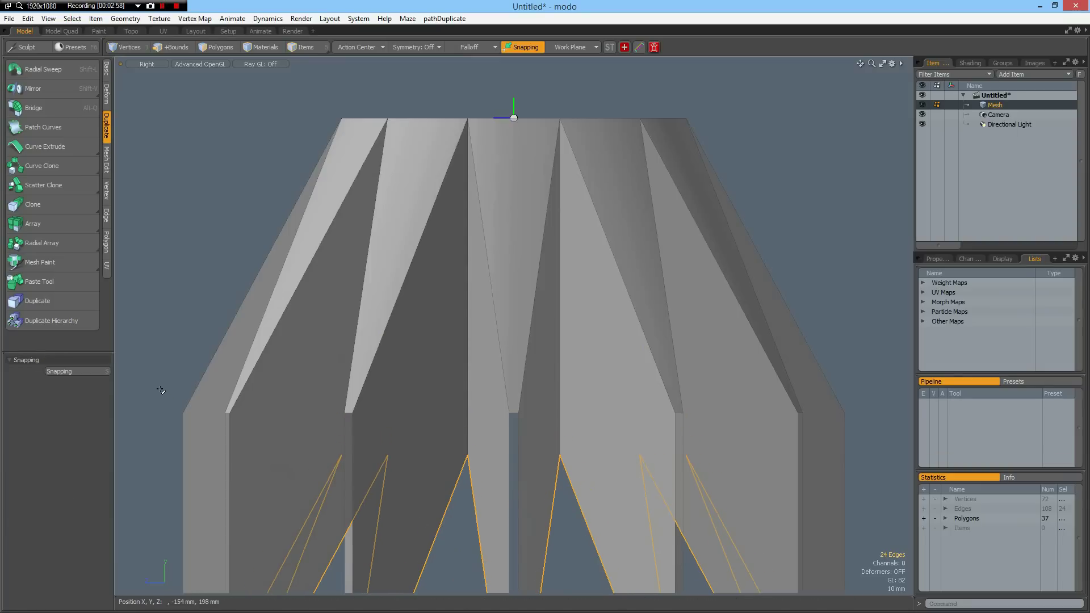
left_click_drag(159, 389, 480, 438)
right_click_drag(480, 439, 910, 436)
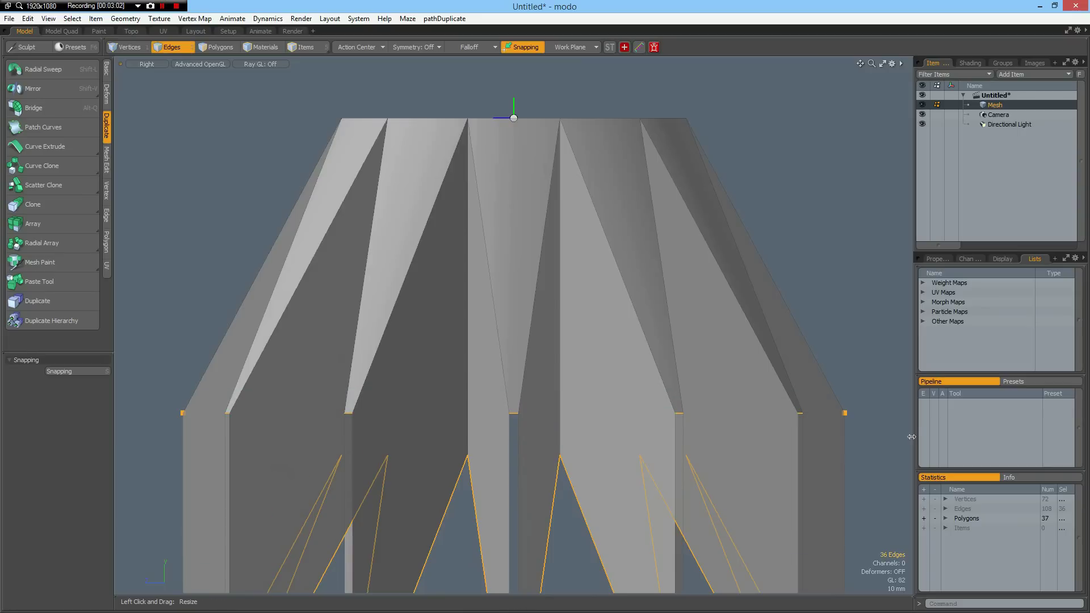
key("y")
scroll(499, 397, "down", 2)
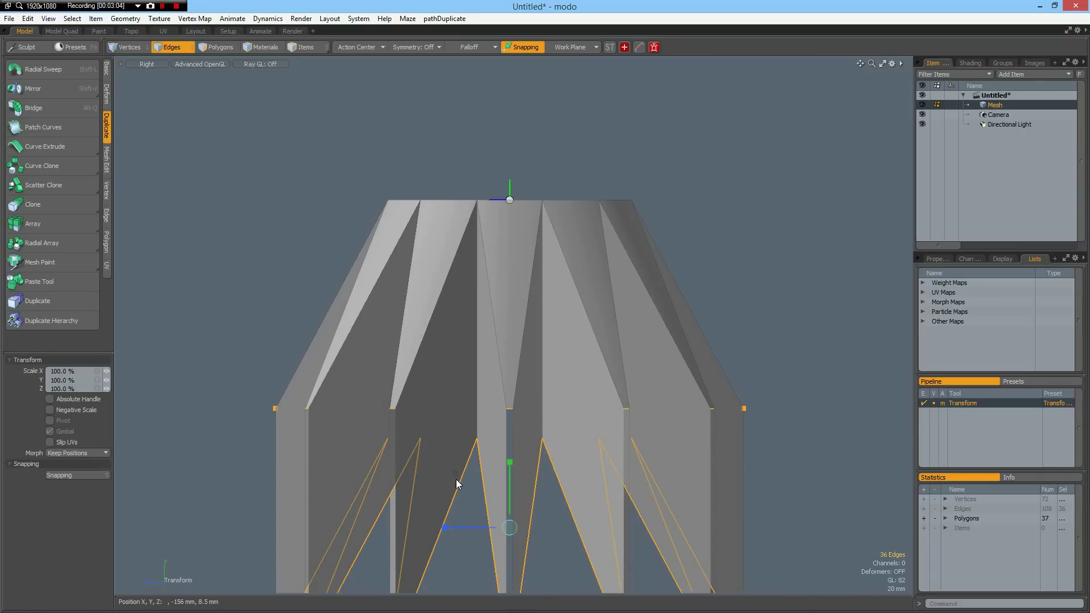
left_click_drag(509, 463, 509, 529)
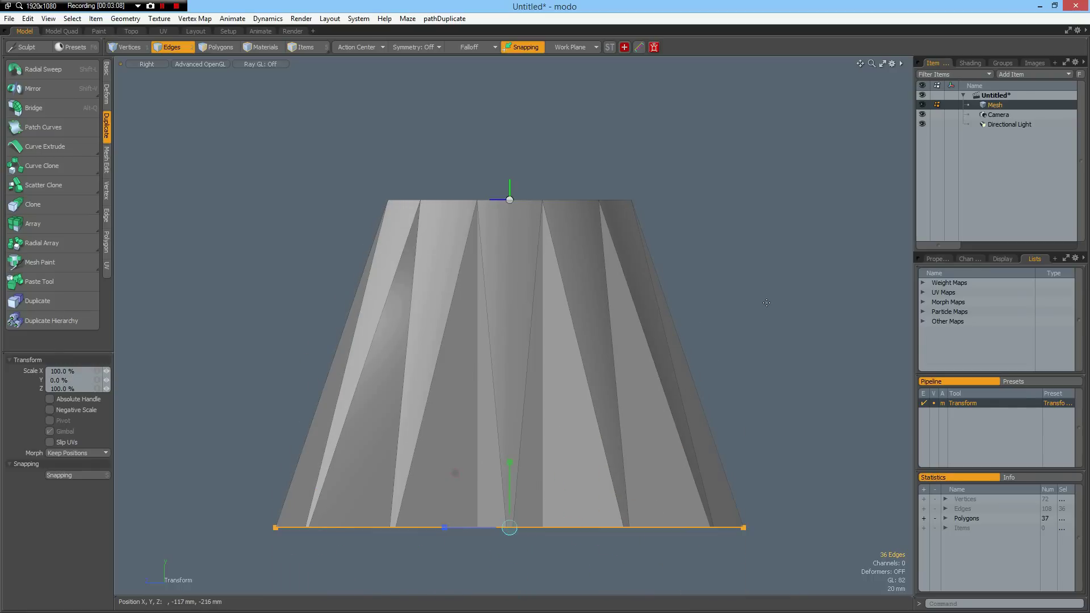
key("ctrl+space")
left_click(797, 283)
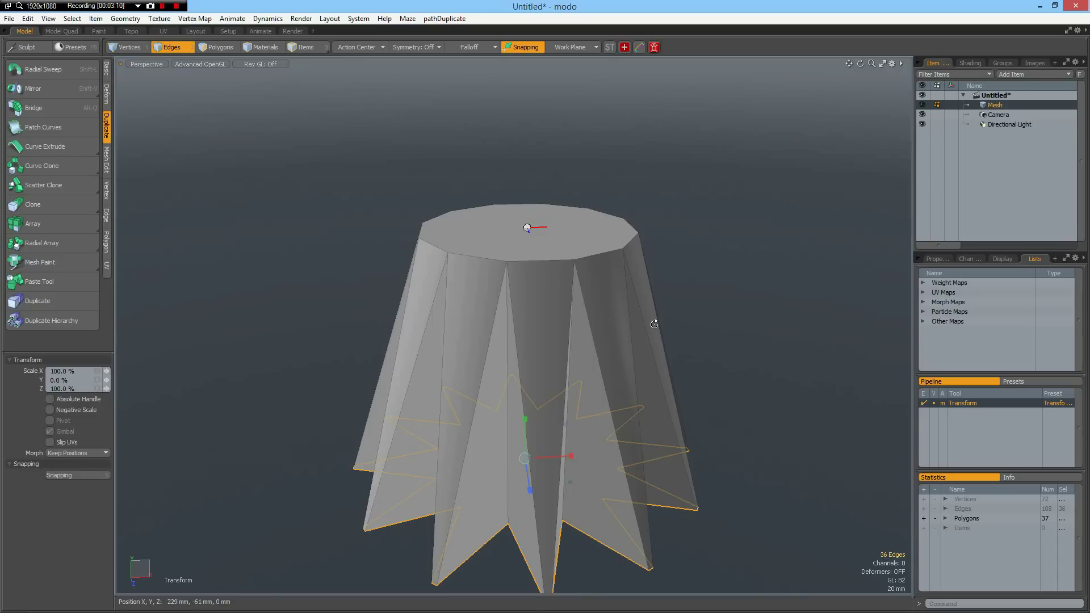
left_click_drag(620, 359, 515, 337, "alt")
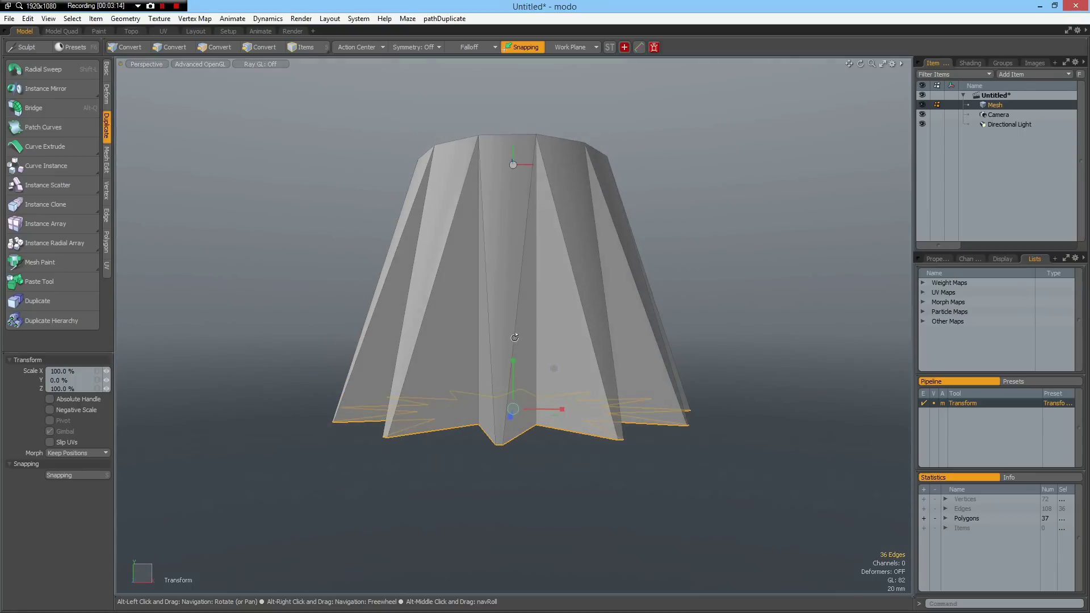
key("q")
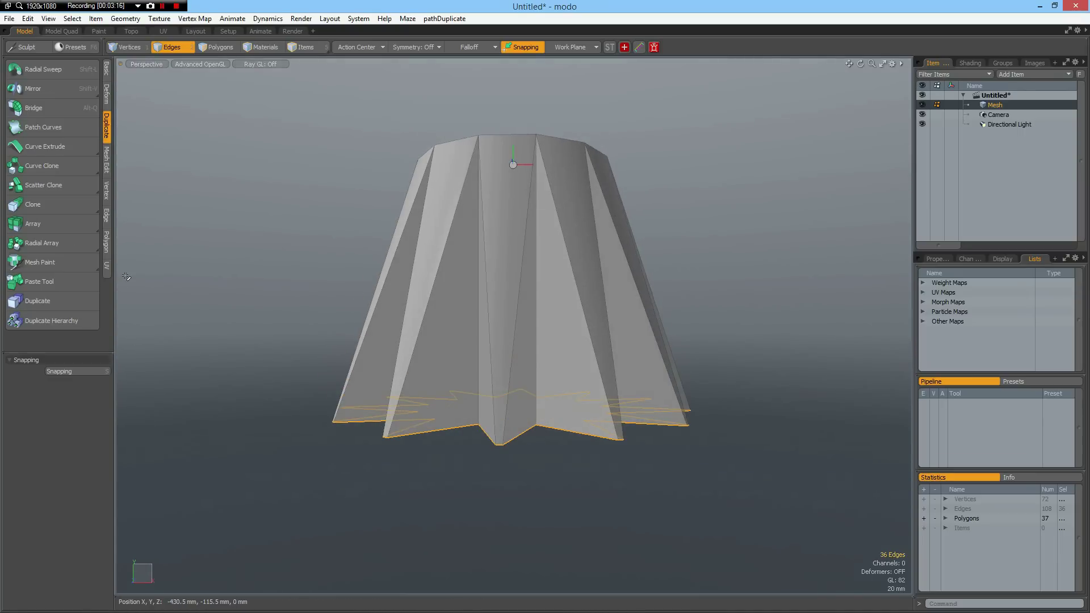
- Merge the mesh's coincident vertices with the Automatic range and list the polygon statistics by vertex count
left_click(127, 276)
left_click(106, 191)
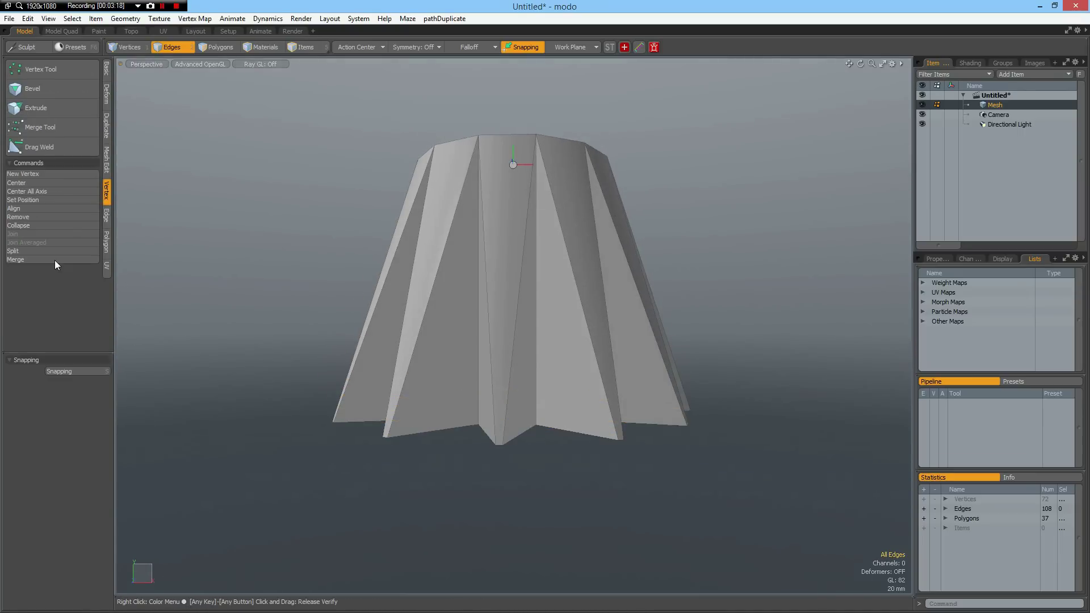
left_click(55, 260)
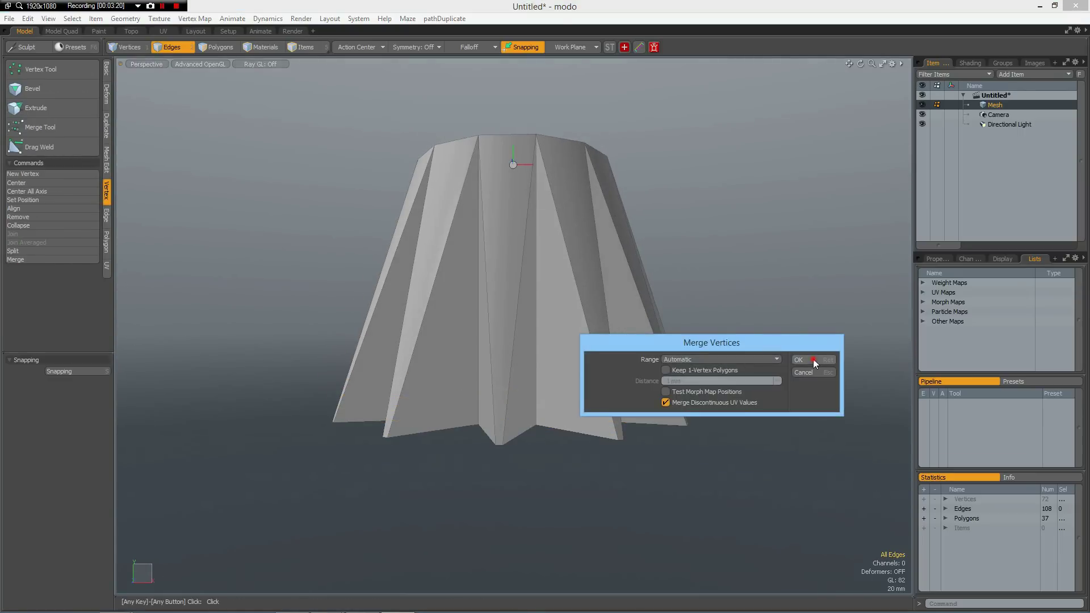
left_click(812, 358)
left_click(755, 373)
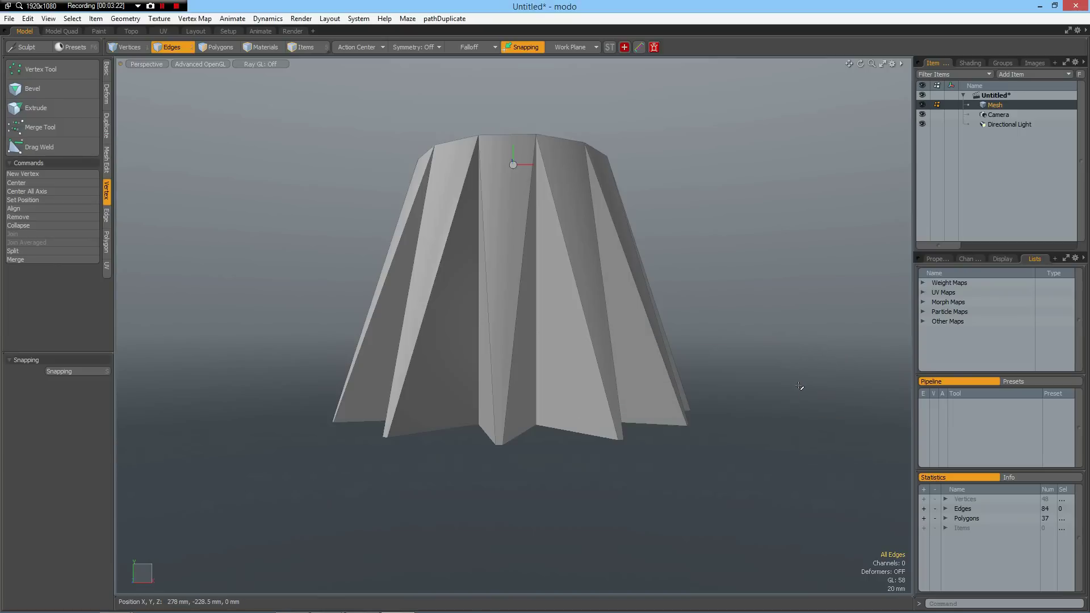
left_click(945, 517)
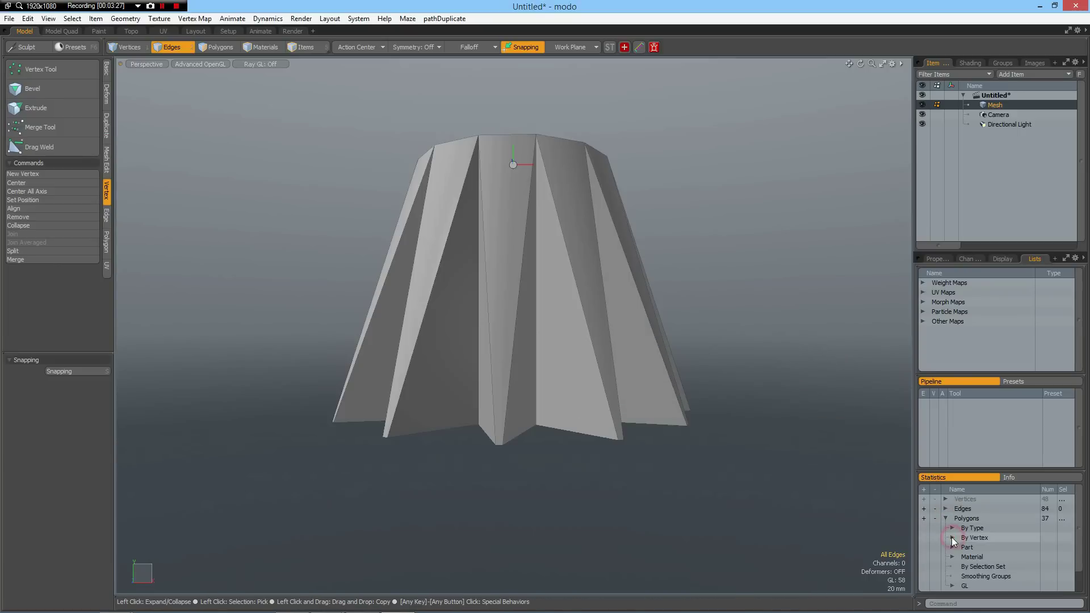
left_click(953, 537)
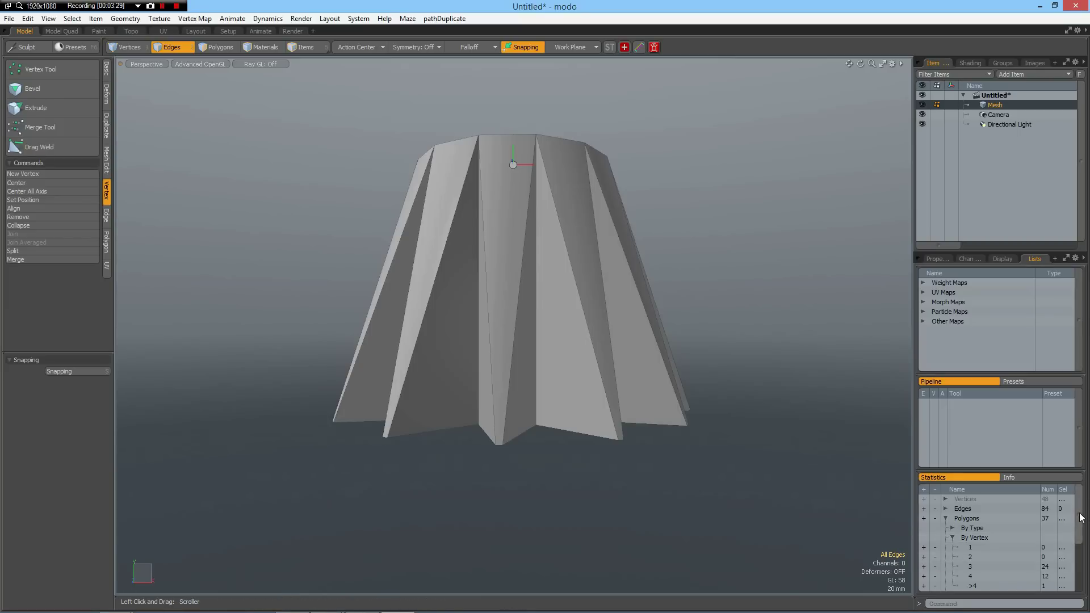
left_click_drag(1079, 521, 1080, 536)
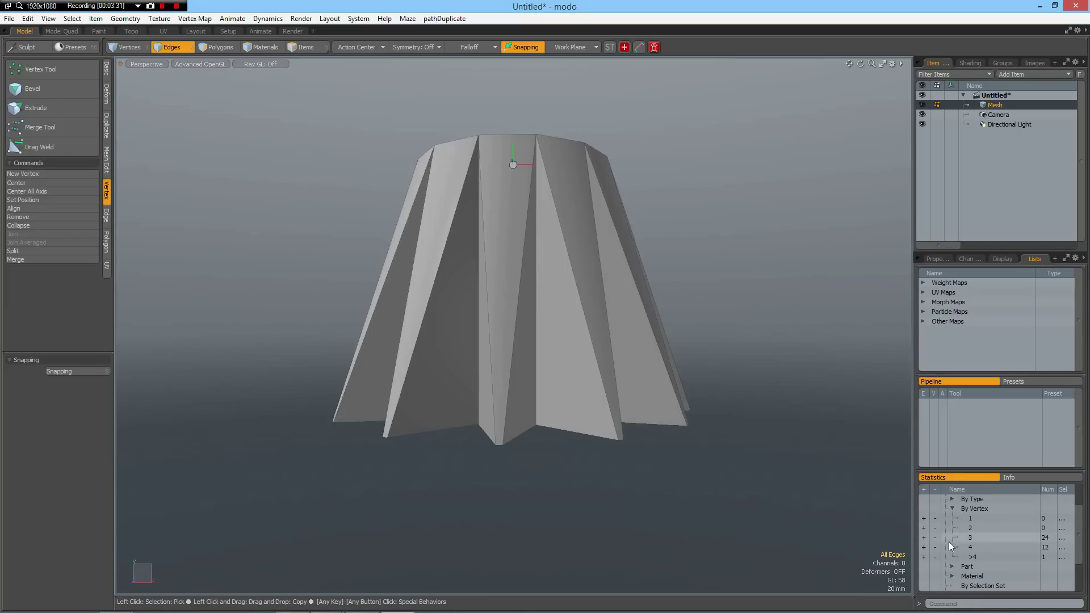
mouse_move(513, 204)
left_mouse_down("alt+shift")
mouse_move(518, 261)
mouse_move(515, 216)
left_mouse_up("alt+shift")
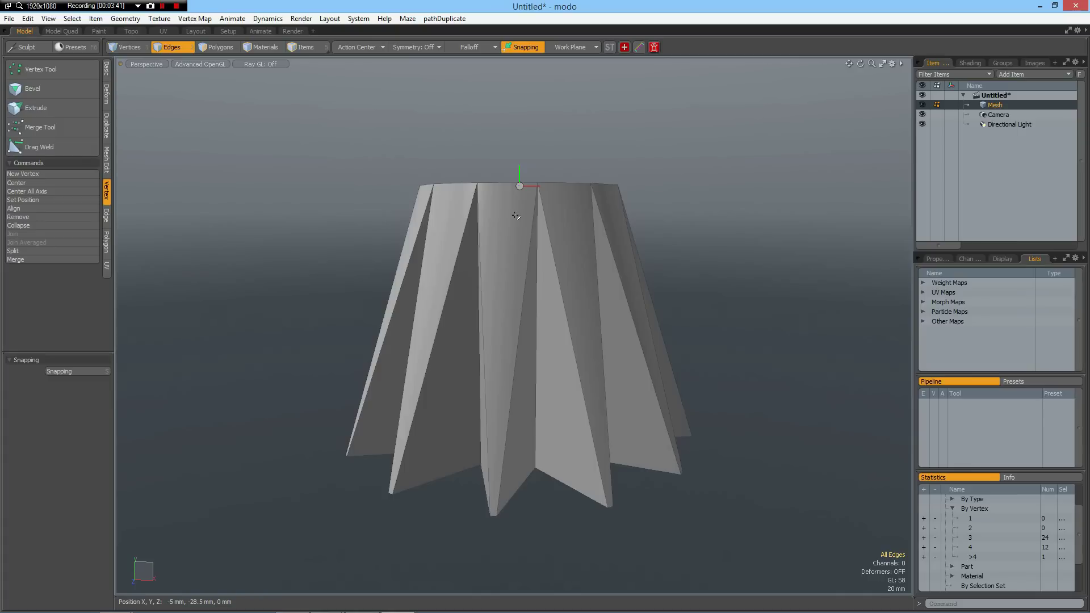
- Slice the ribbed cone horizontally in the Right view, just below its flat top
key("KP_3")
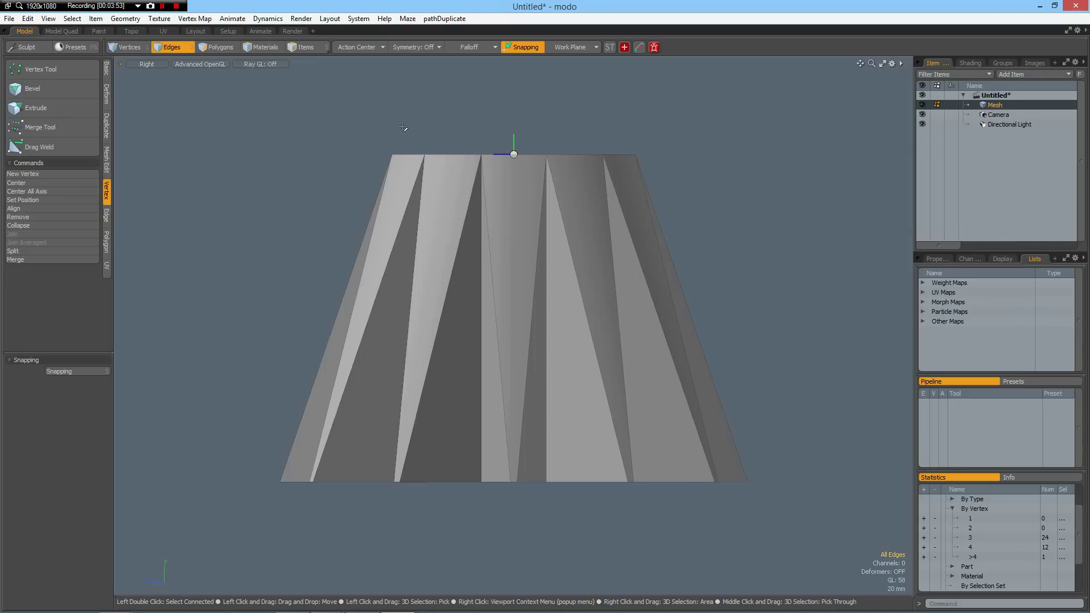
key("ctrl")
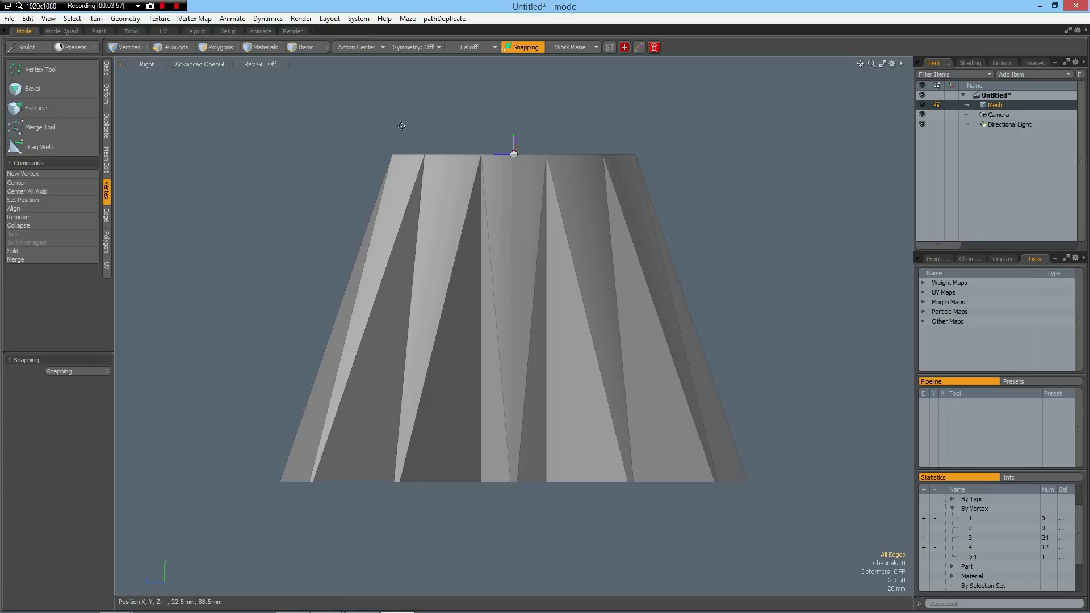
key("c")
left_click_drag(381, 157, 711, 156)
key("space")
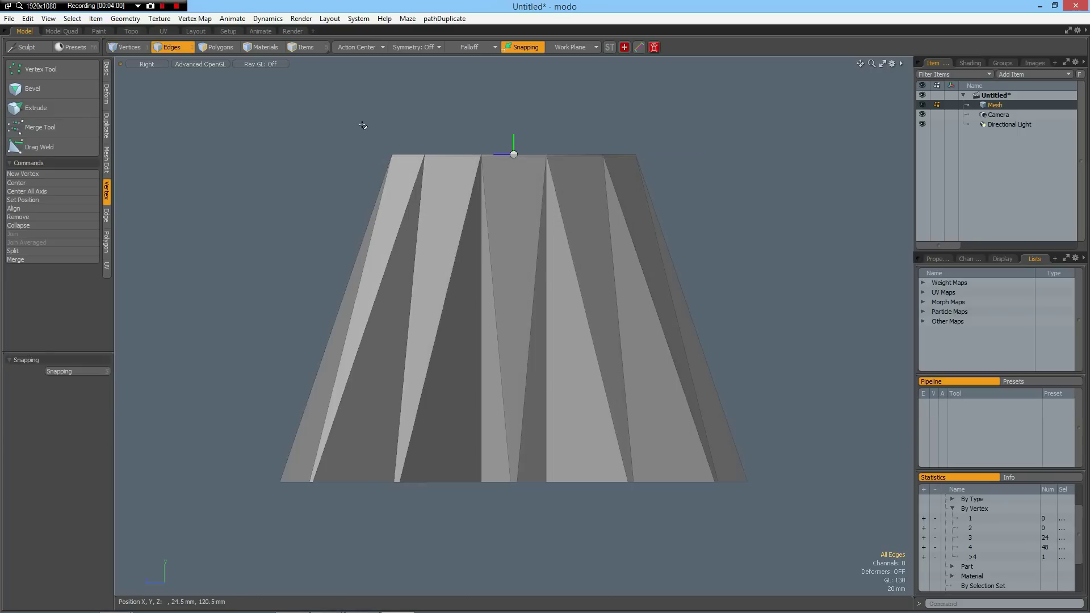
- Delete the top cap and the thin strip of polygons above the slice
key("3")
left_click_drag(363, 125, 720, 183)
key("Delete")
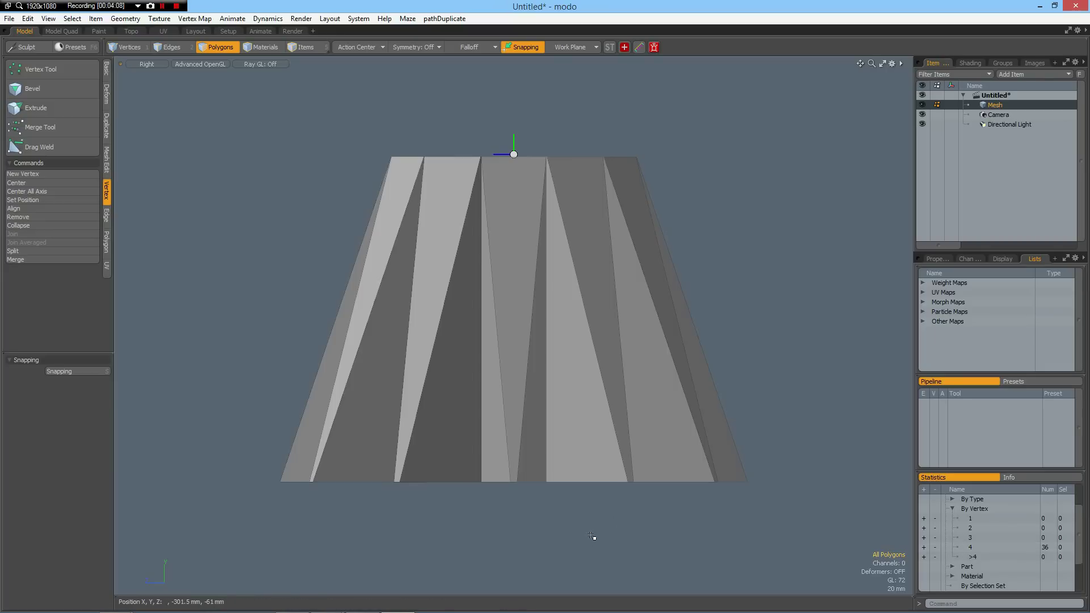
- Select the complete star-shaped edge loop around the bottom of the cone
key("ctrl+space")
left_click(647, 496)
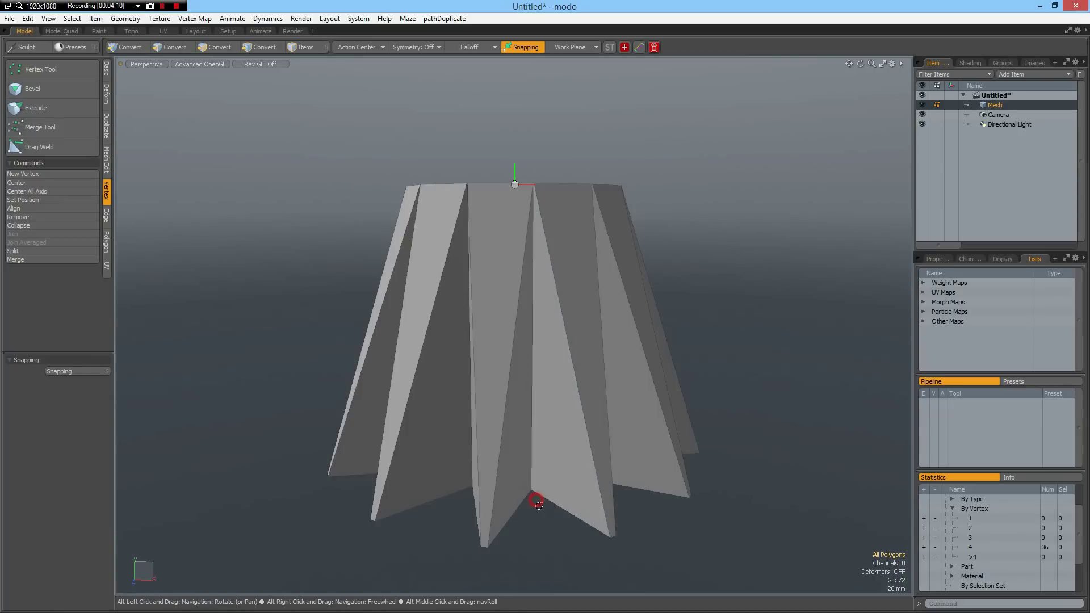
left_click_drag(536, 524, 550, 479, "alt+shift")
scroll(581, 457, "up", 3)
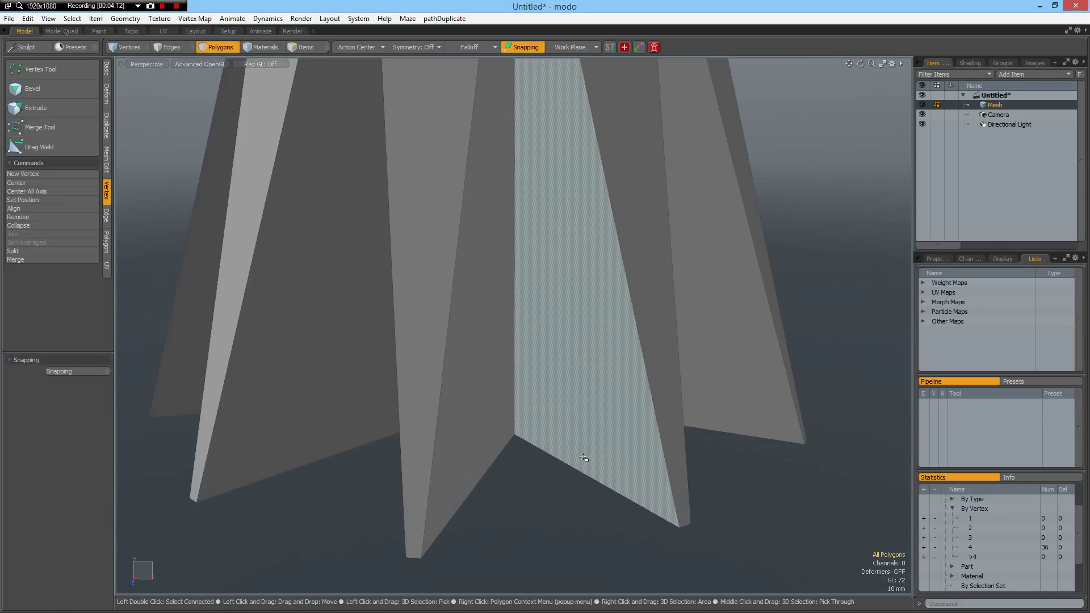
key("2")
left_click(584, 474)
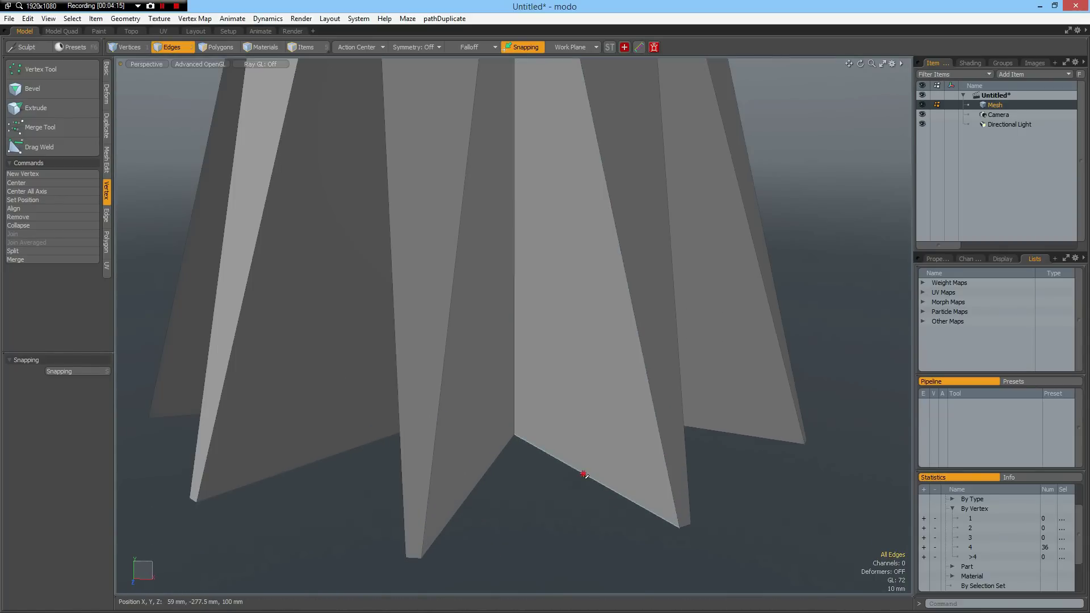
key("l")
- Loop Slice the side polygons in Symmetry mode with a count of 2 at position 10%, and clear the selection
key("alt+c")
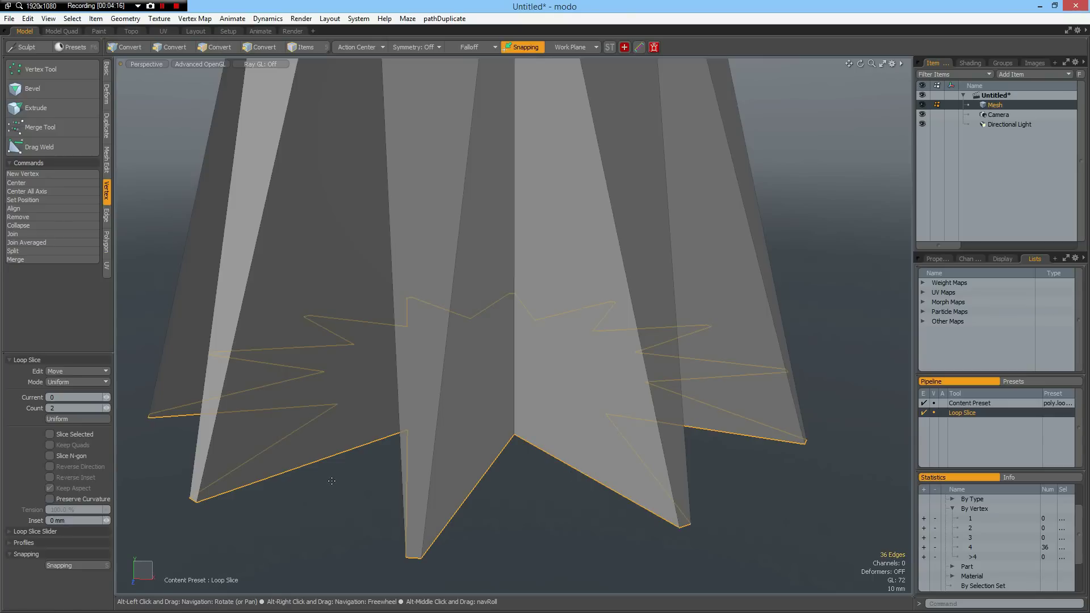
left_click(73, 381)
left_click(73, 390)
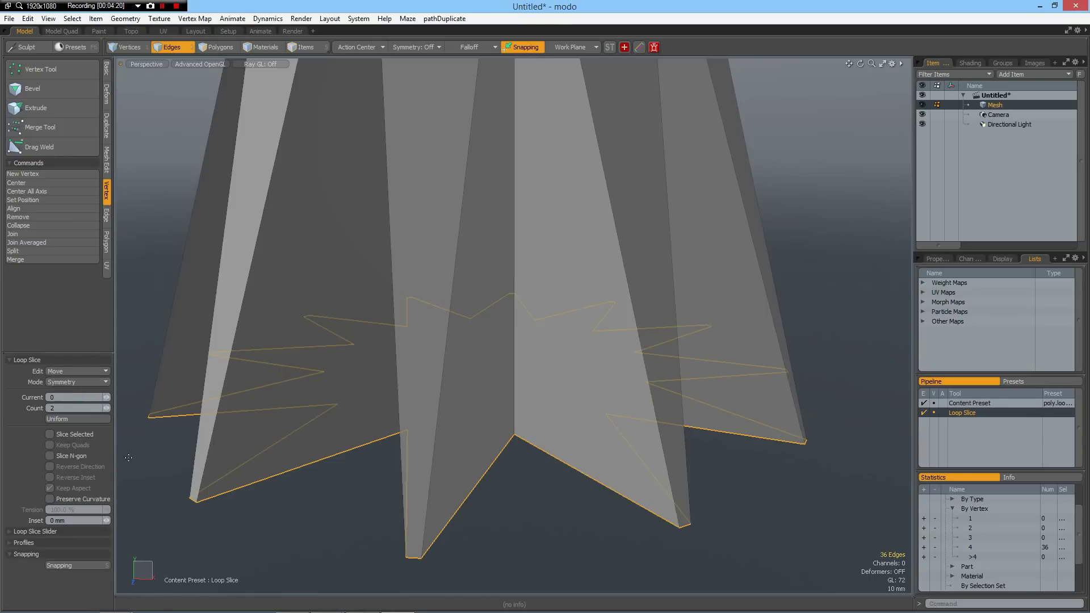
left_click(504, 513)
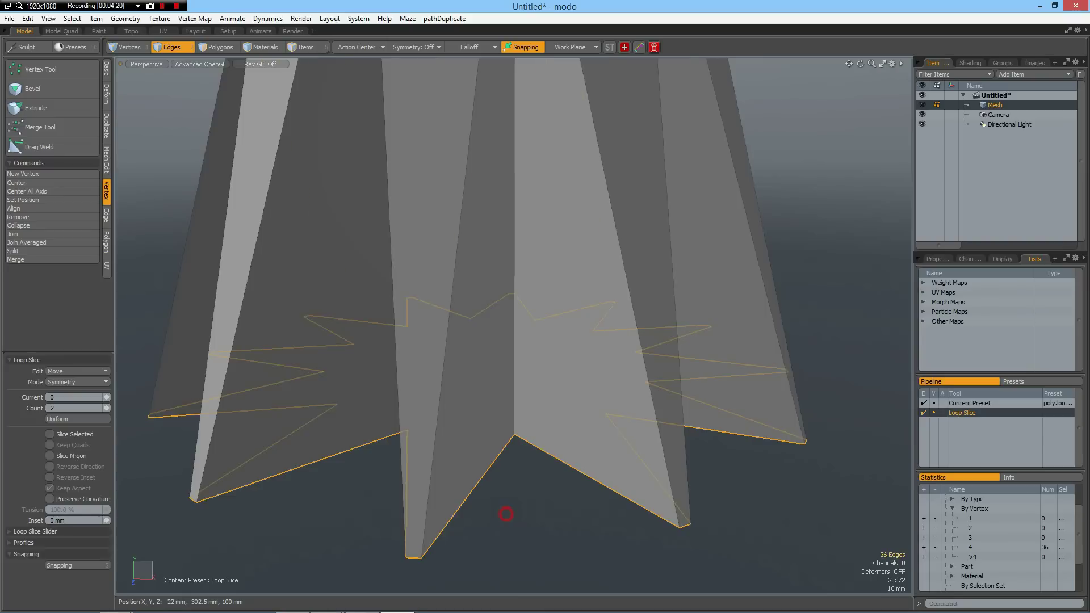
left_click(34, 531)
left_click(86, 544)
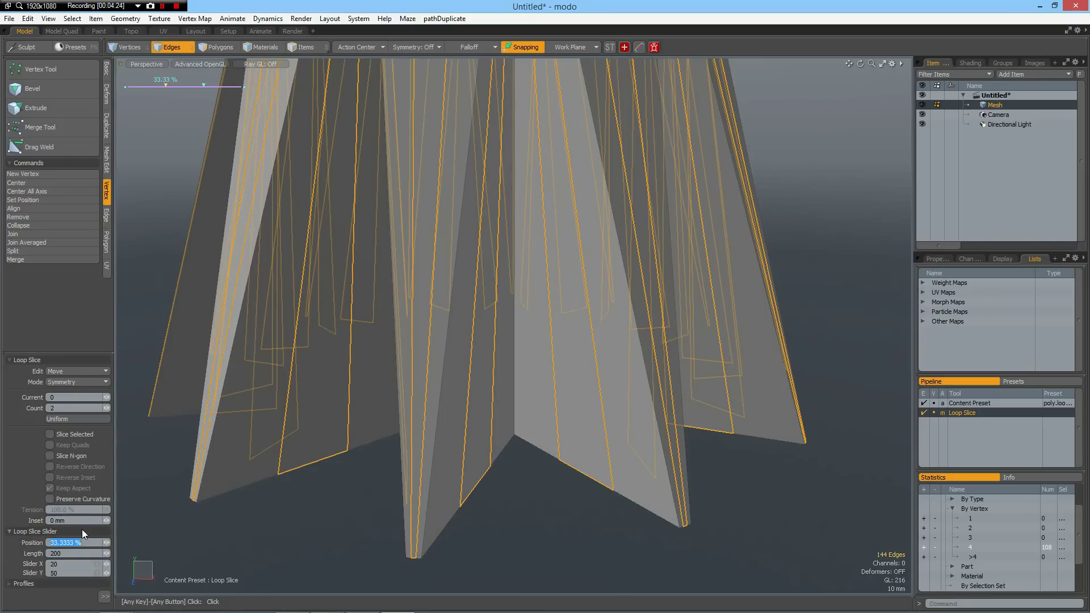
type("10")
key("Return")
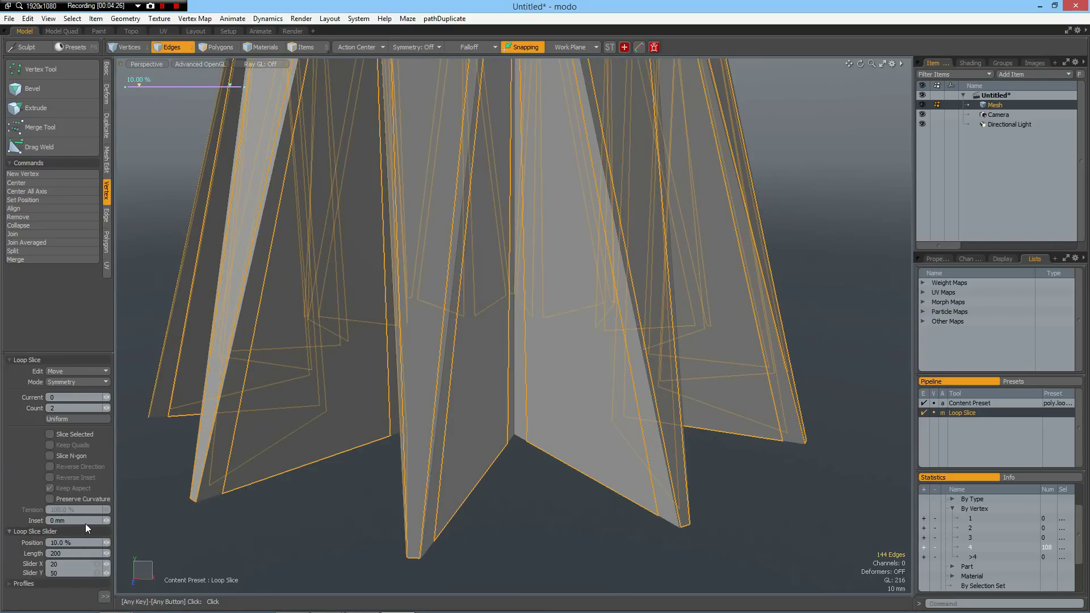
key("space")
scroll(752, 270, "down", 5)
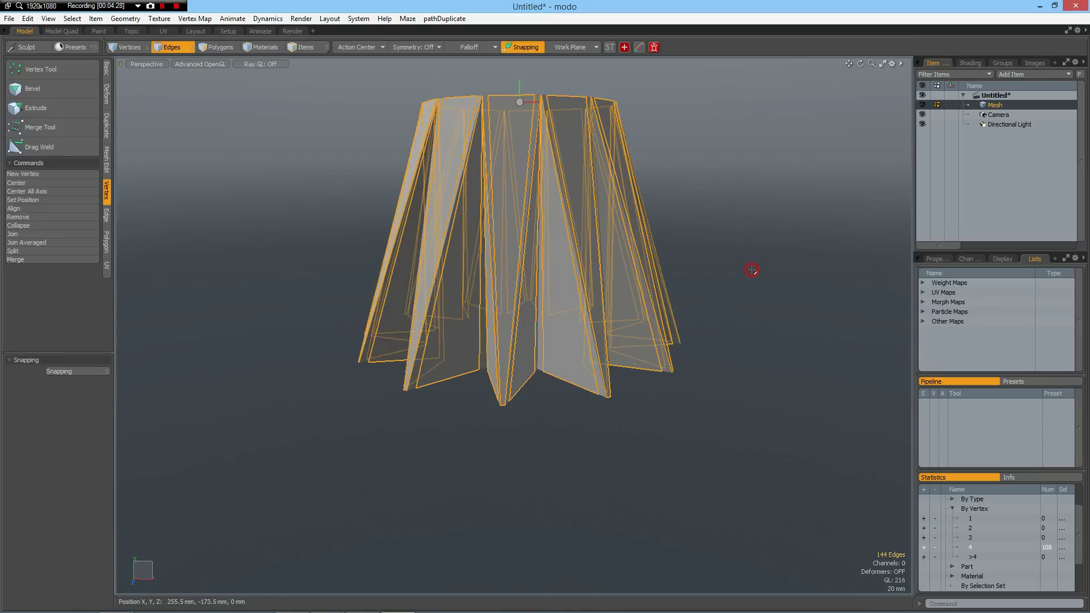
left_click(752, 270)
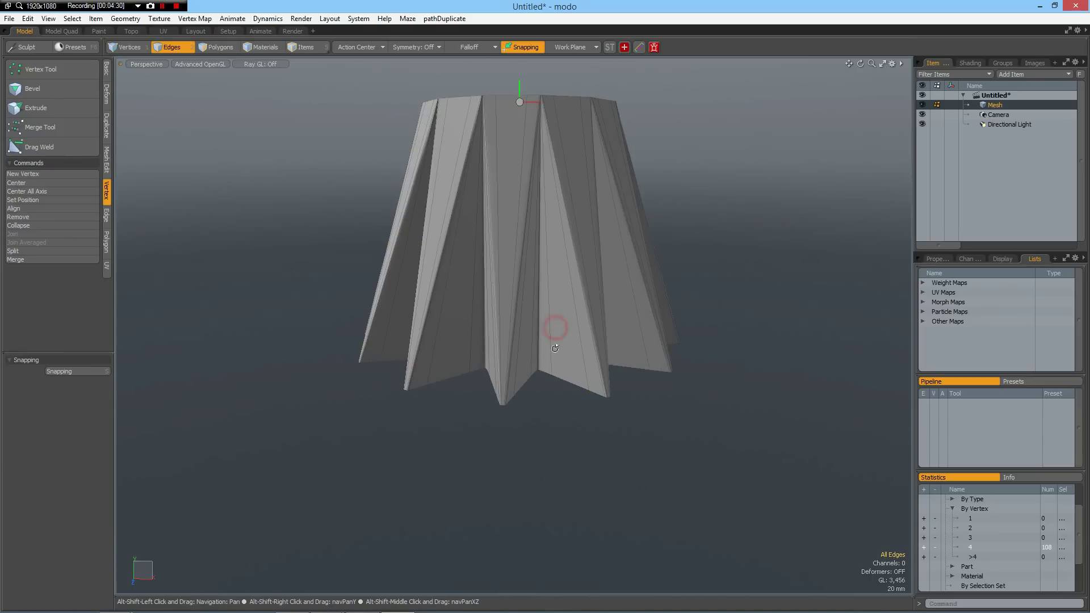
- Extend the open top edge loop of the cone inward, scaling the new edges to 66.5% in X and Z
left_click_drag(555, 324, 513, 268, "alt")
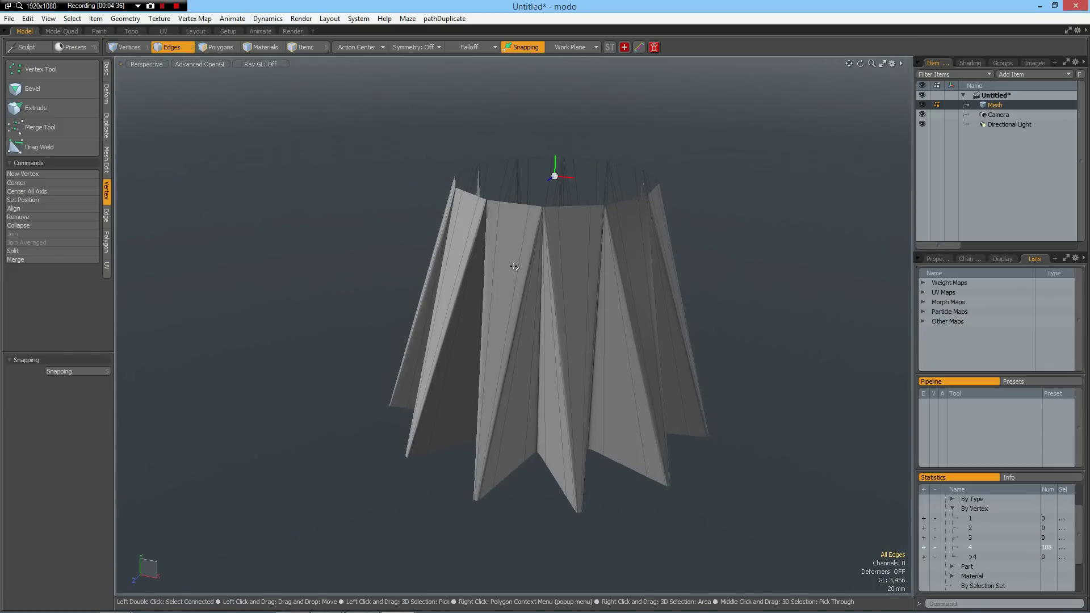
scroll(514, 267, "up", 2)
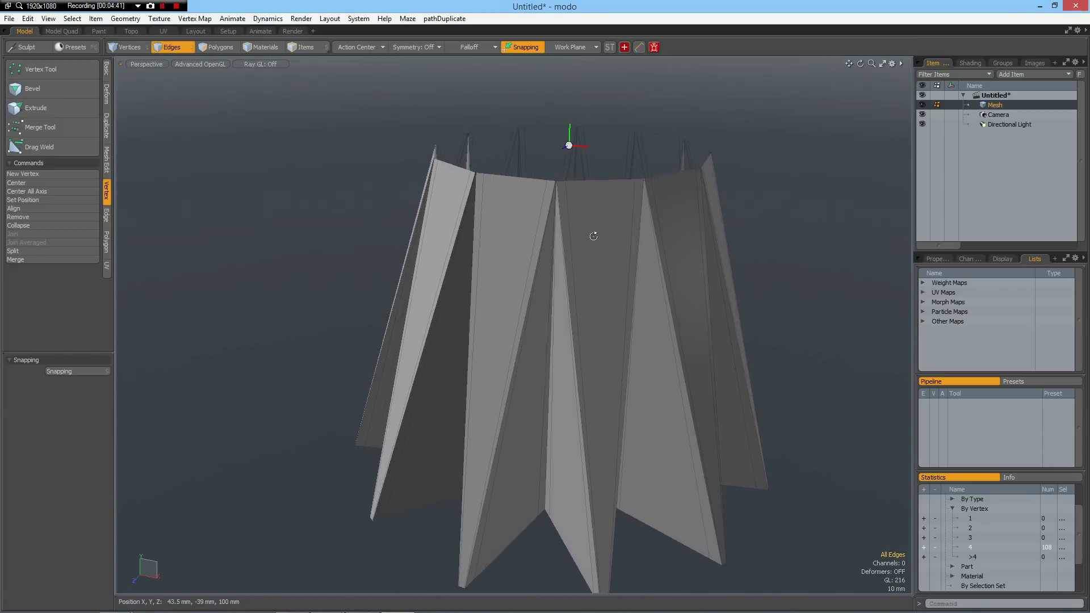
left_click_drag(591, 235, 576, 273, "alt")
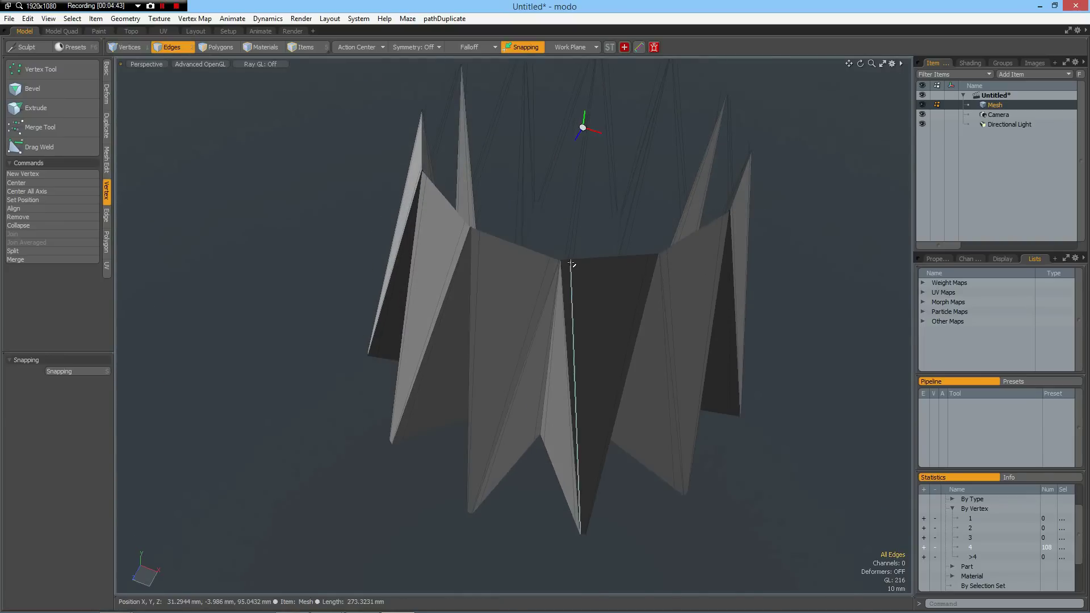
scroll(567, 262, "up", 5)
scroll(567, 275, "down", 5)
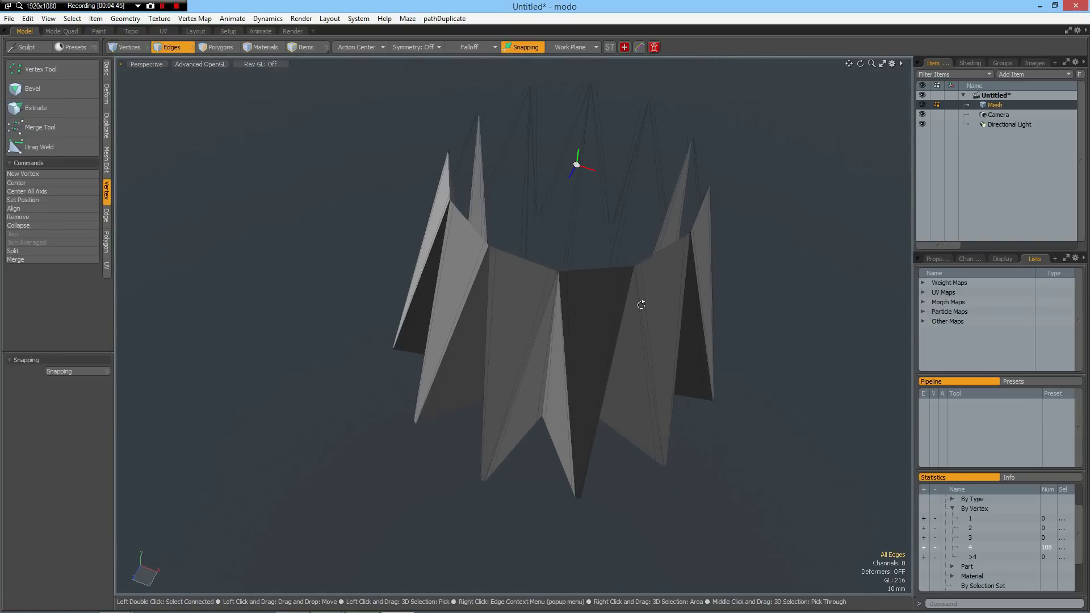
left_click_drag(584, 248, 472, 285, "alt")
double_click(471, 284)
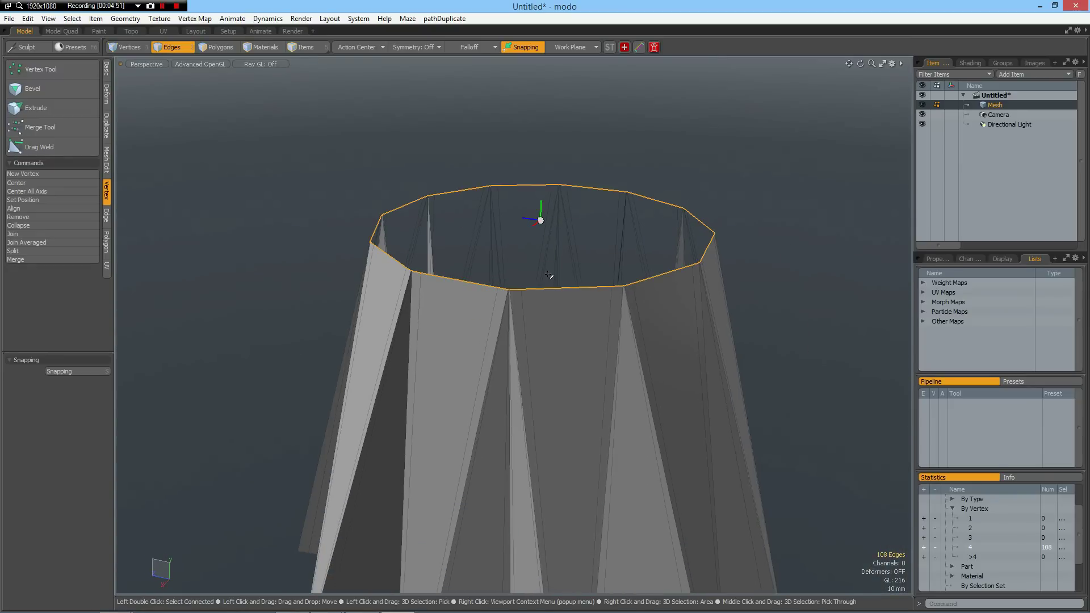
key("z")
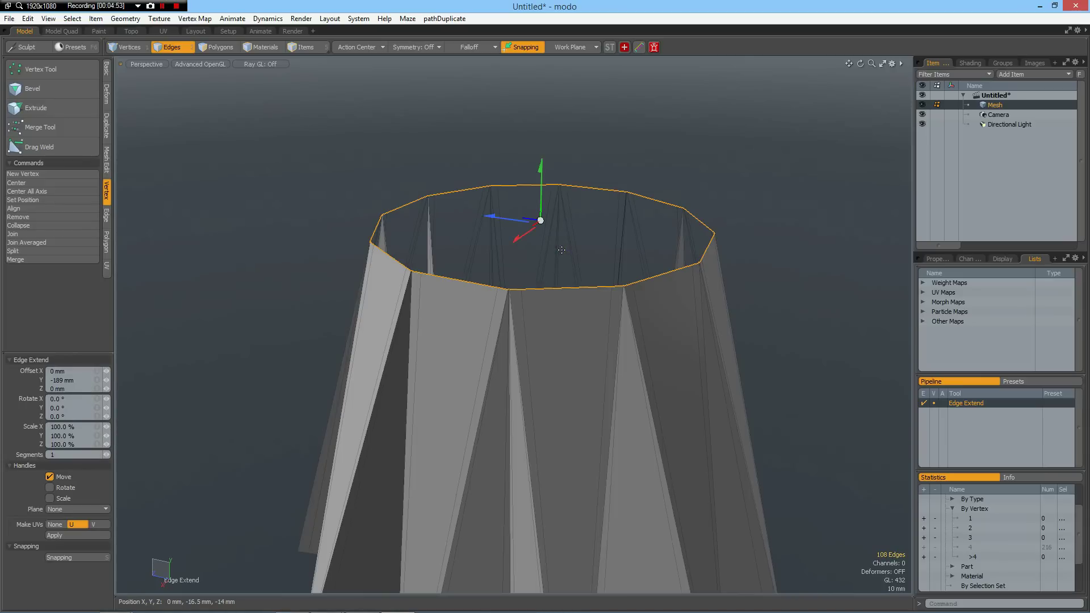
key("y")
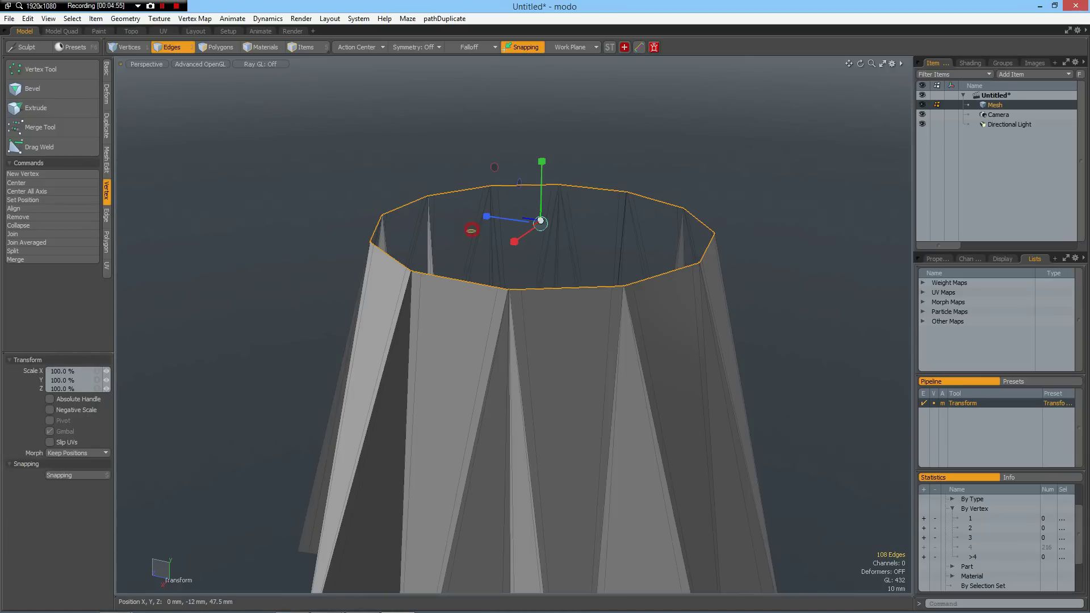
left_click_drag(470, 231, 433, 231)
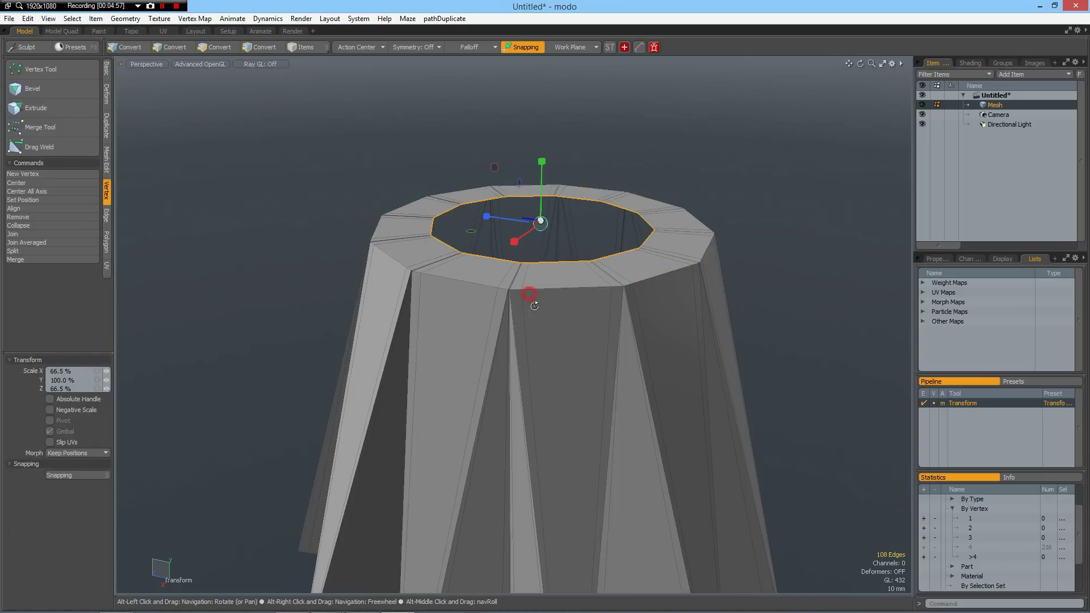
- Raise the extended inner edge loop 11.8 mm in Y to form a sloped top
scroll(530, 292, "up", 5)
scroll(531, 357, "up", 3)
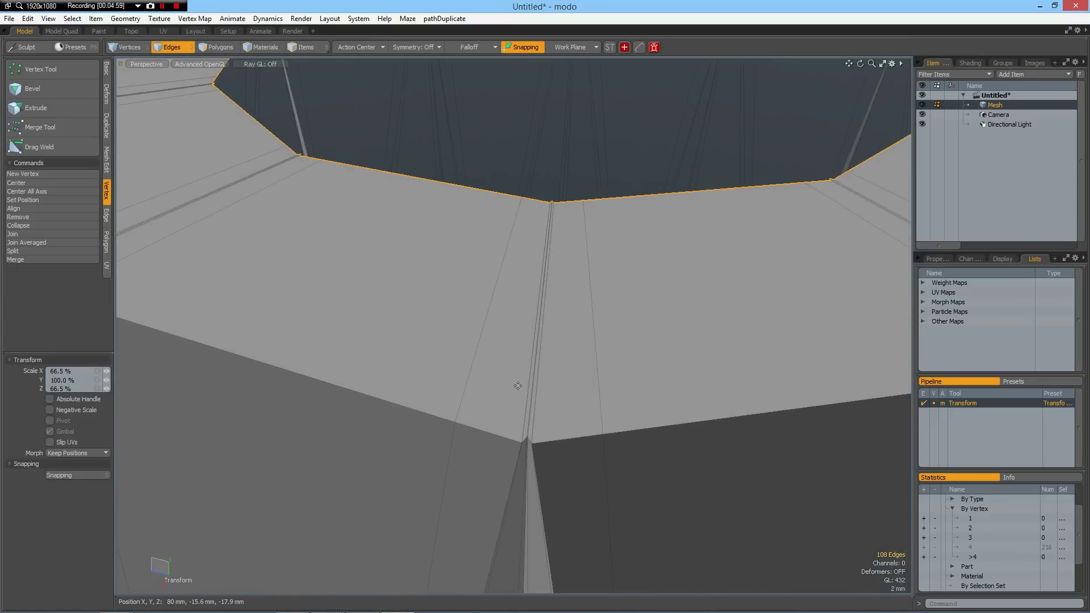
left_click_drag(583, 385, 565, 328, "alt")
scroll(575, 295, "down", 3)
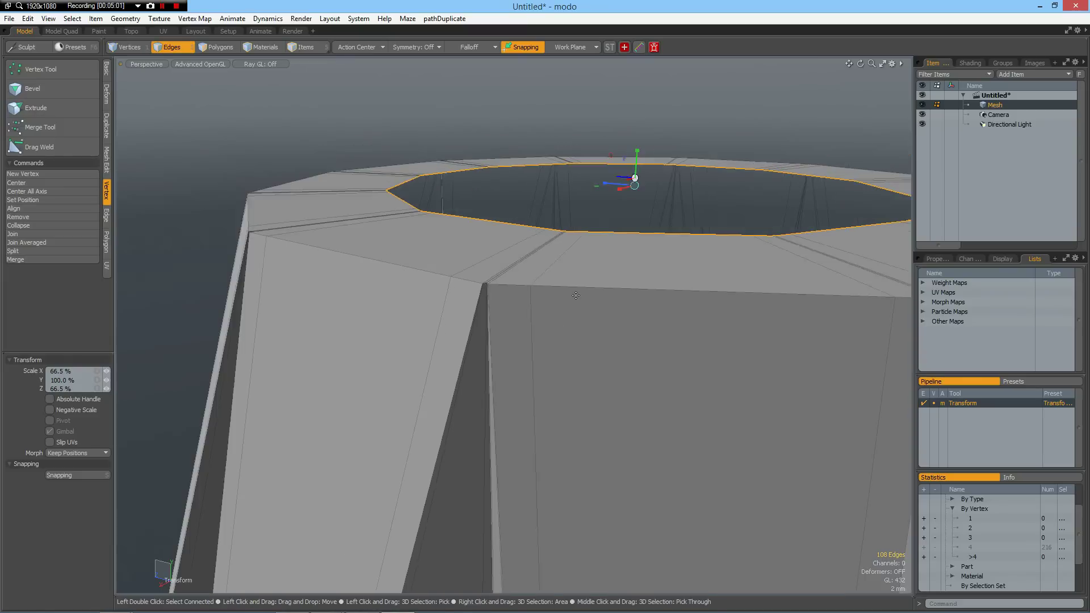
key("w")
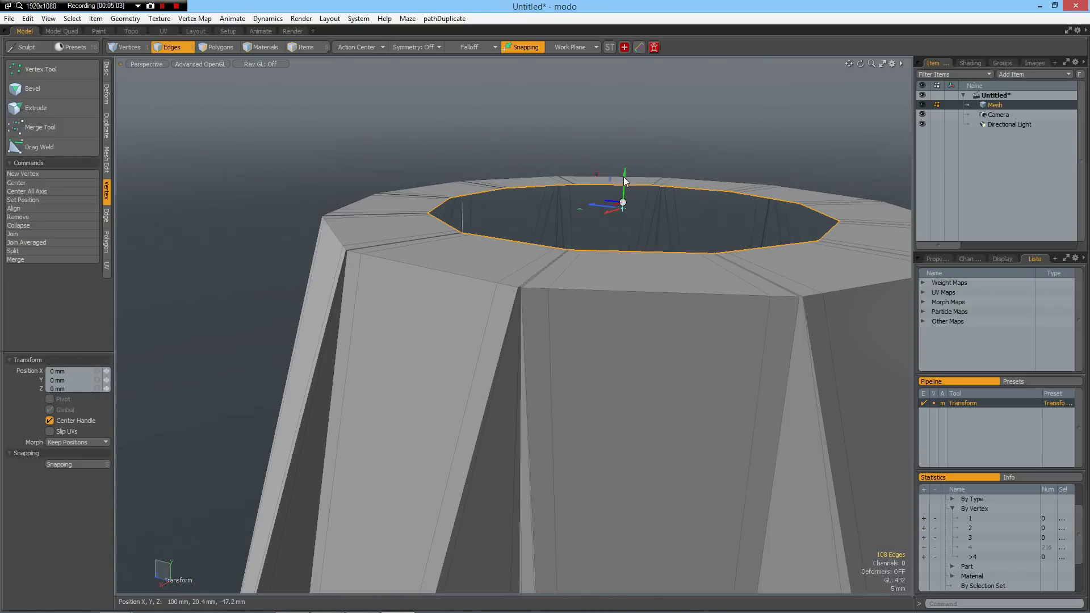
left_click_drag(624, 176, 626, 139)
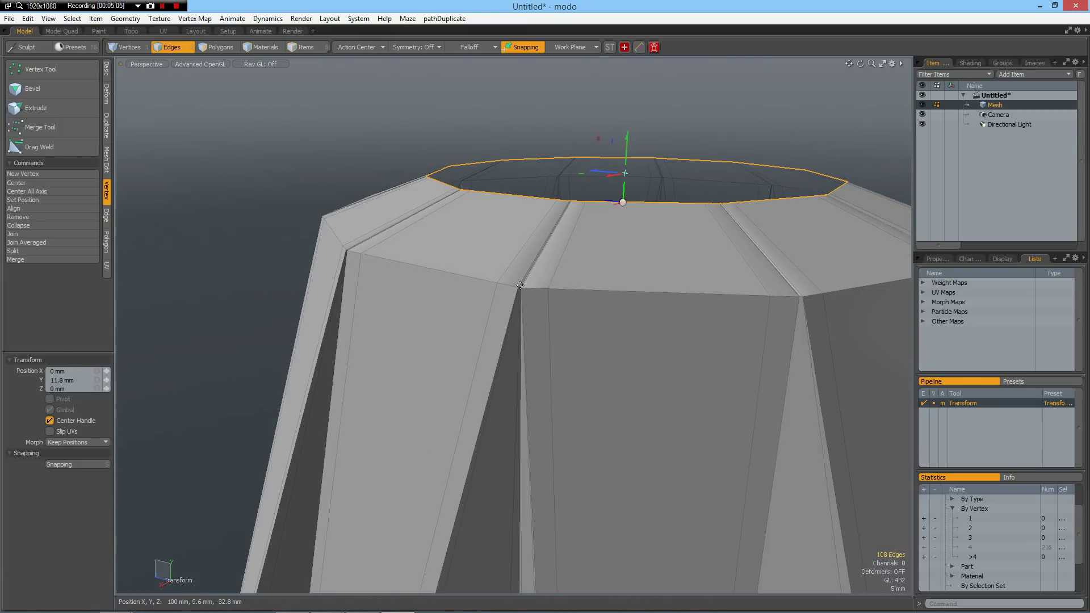
- Inspect the sloped top where it meets the rib creases, and undo the raised and extended edge loop
scroll(519, 288, "up", 6)
left_click_drag(571, 237, 556, 273, "alt")
scroll(559, 233, "down", 5)
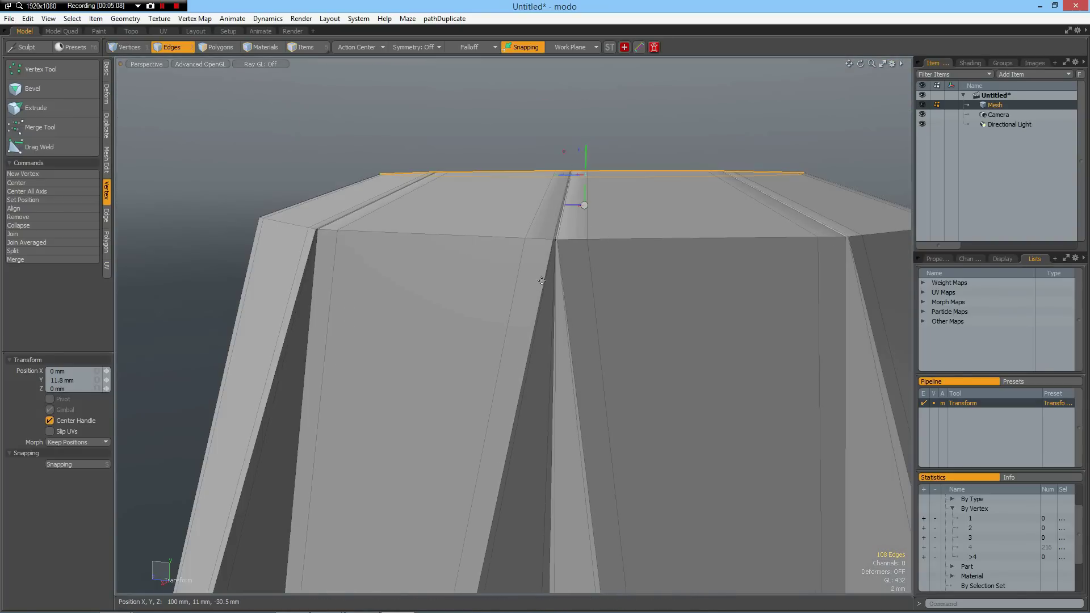
left_click_drag(577, 161, 559, 259, "alt")
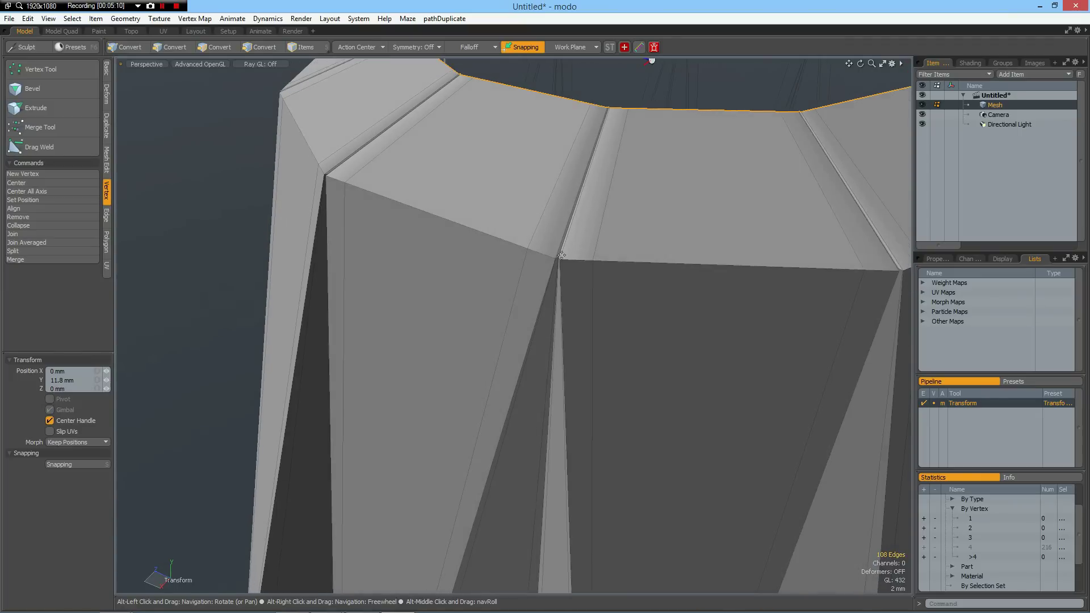
scroll(559, 258, "up", 5)
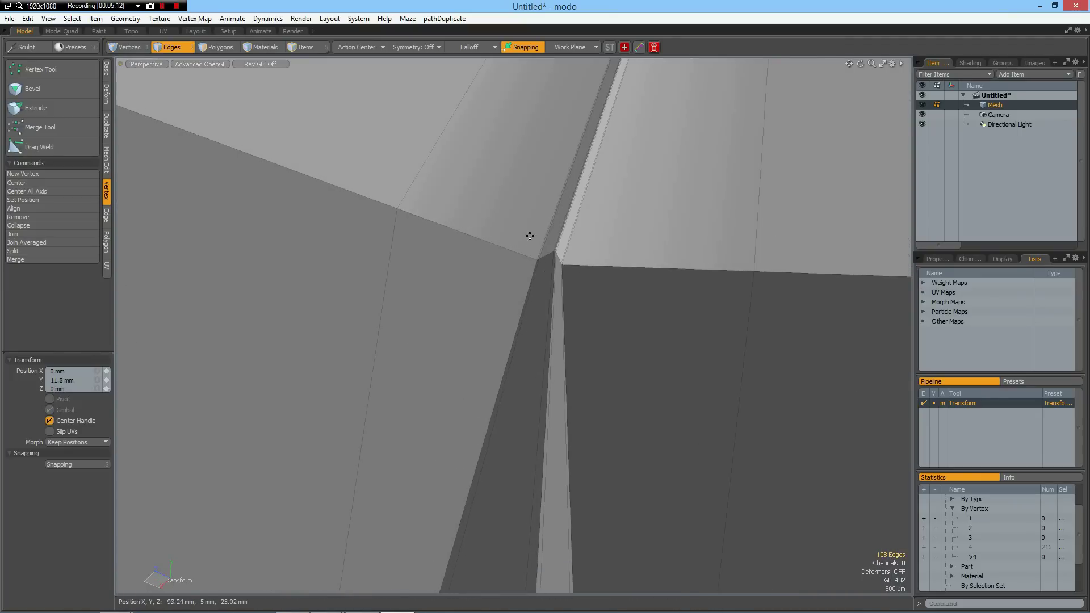
scroll(596, 227, "down", 8)
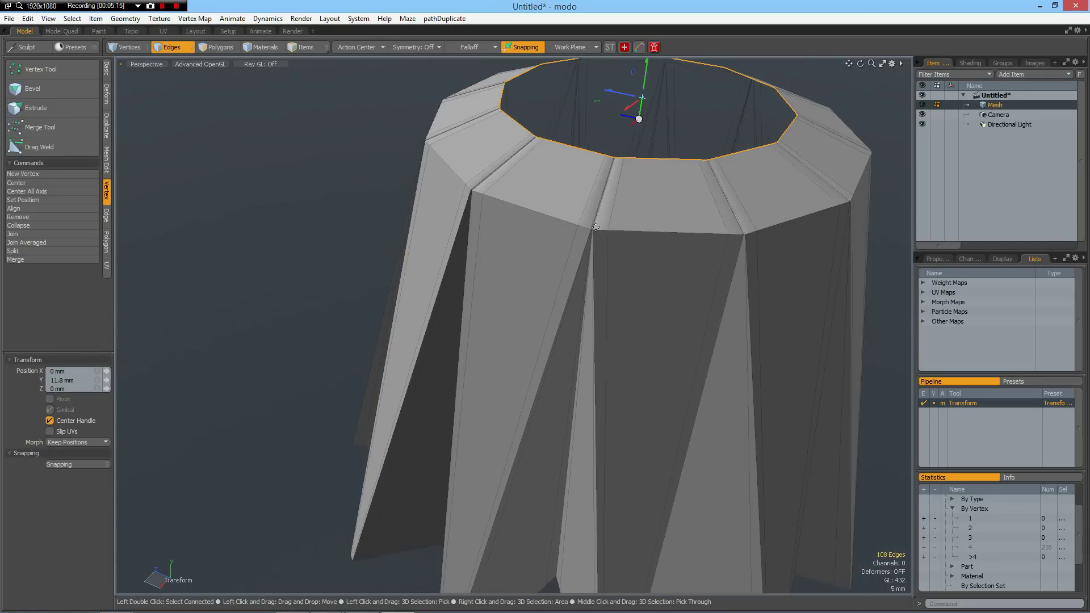
key("ctrl+z")
key("ctrl+z")
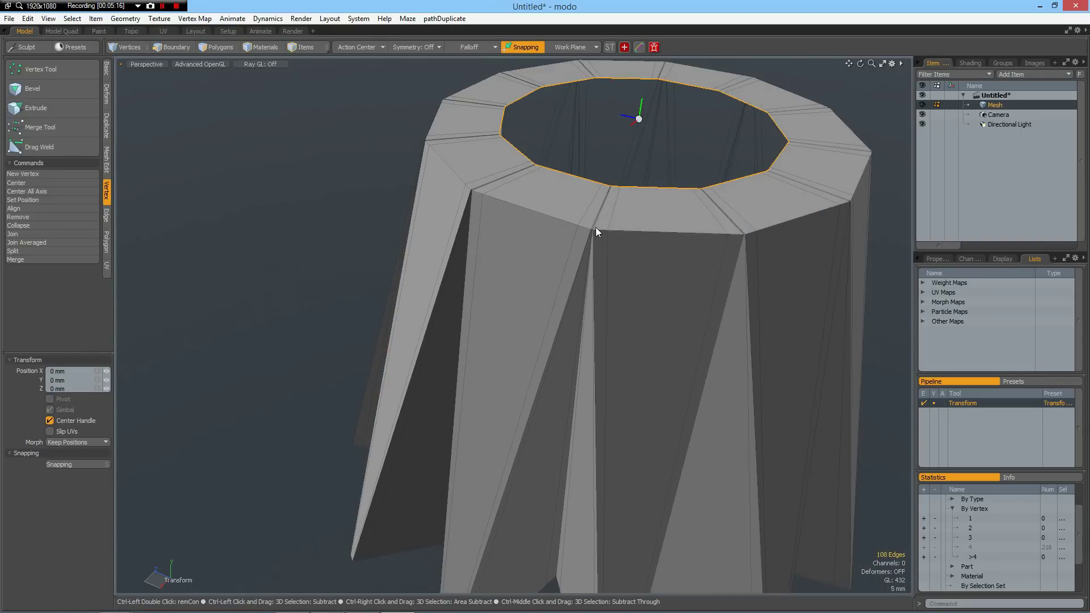
key("Escape")
key("Escape")
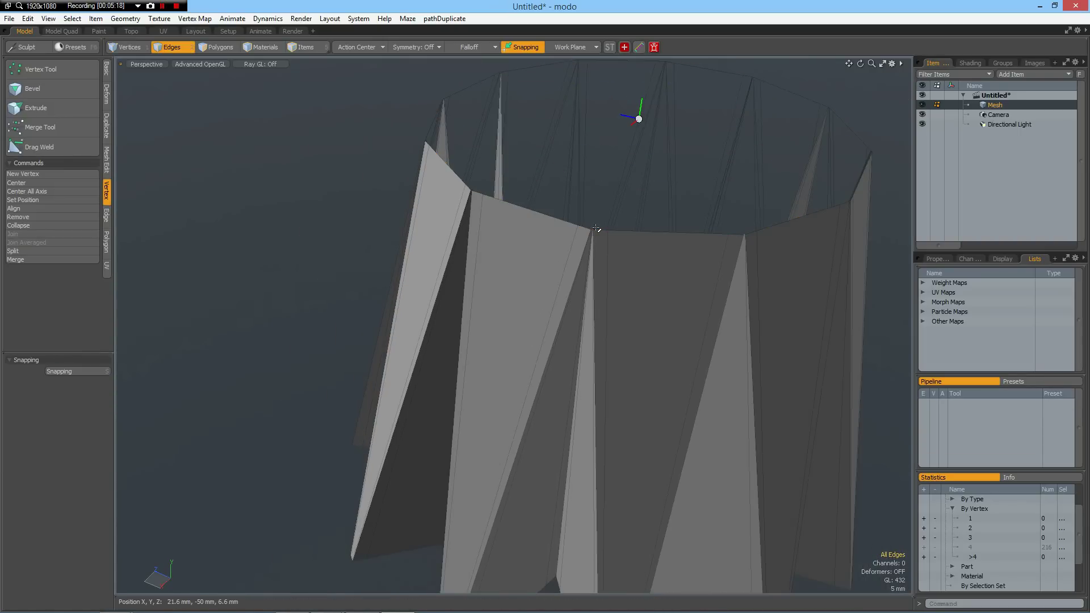
- In the Front view, delete every polygon except the front-centre panel and the rib faces around it
key("KP_1")
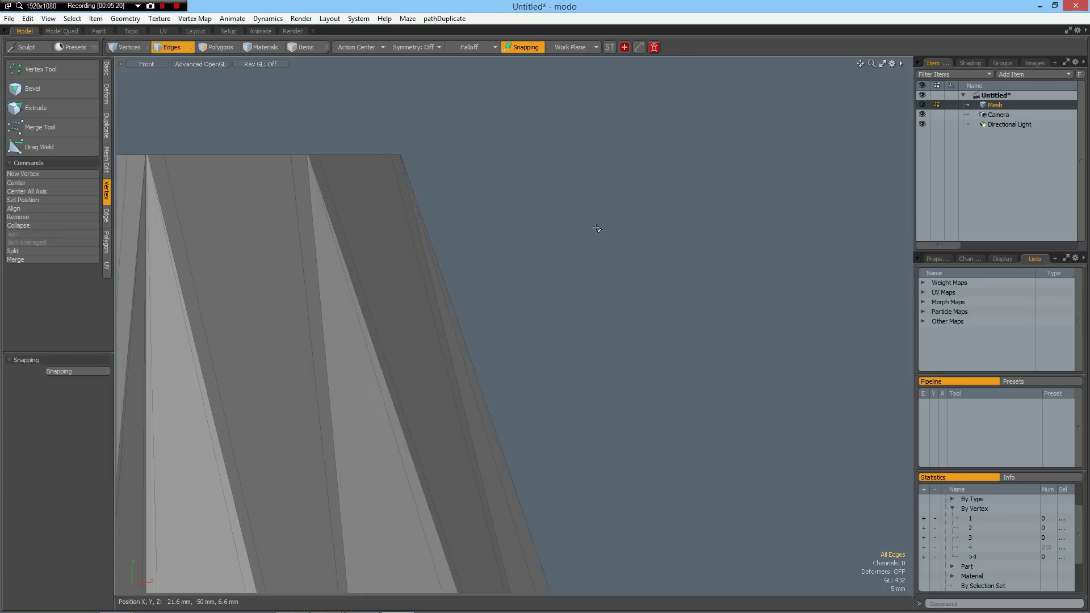
key("a")
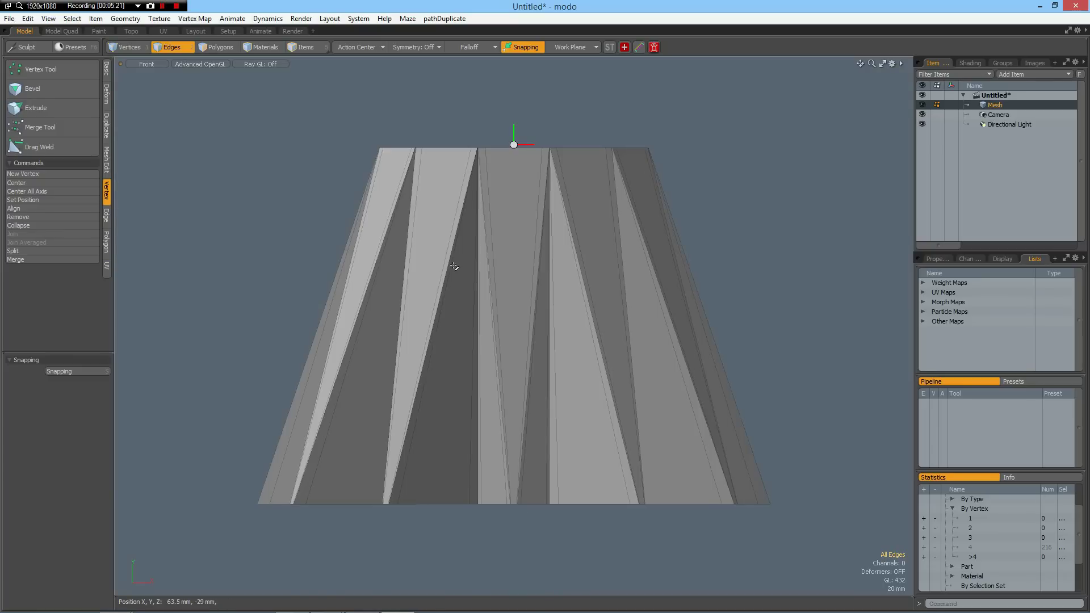
key("3")
left_click(511, 272)
key("shift+Up")
key("shift+Up")
key("shift+Up")
key("shift+Up")
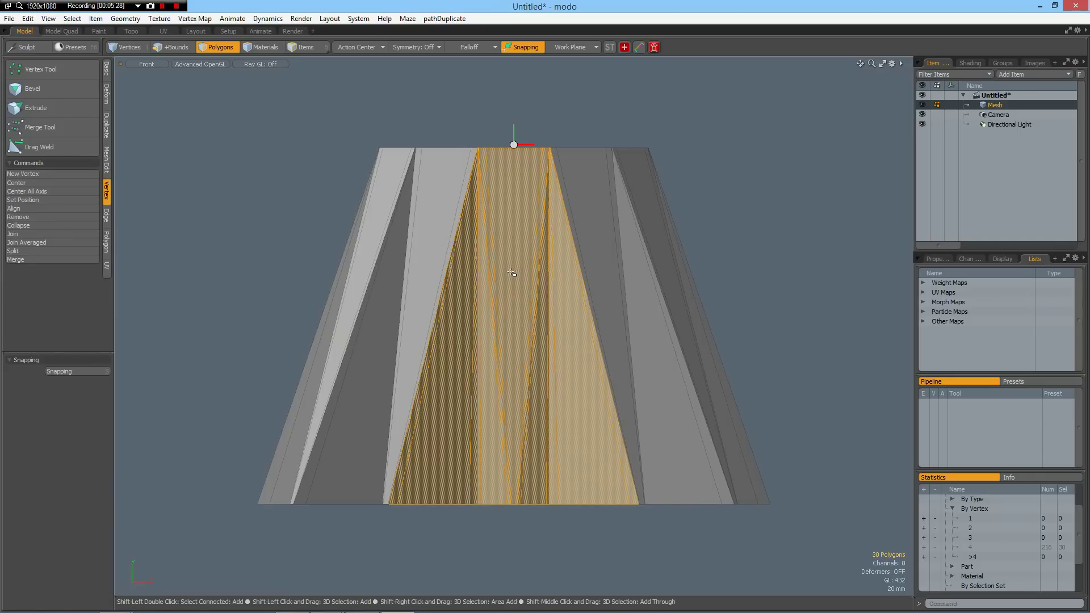
key("shift+Up")
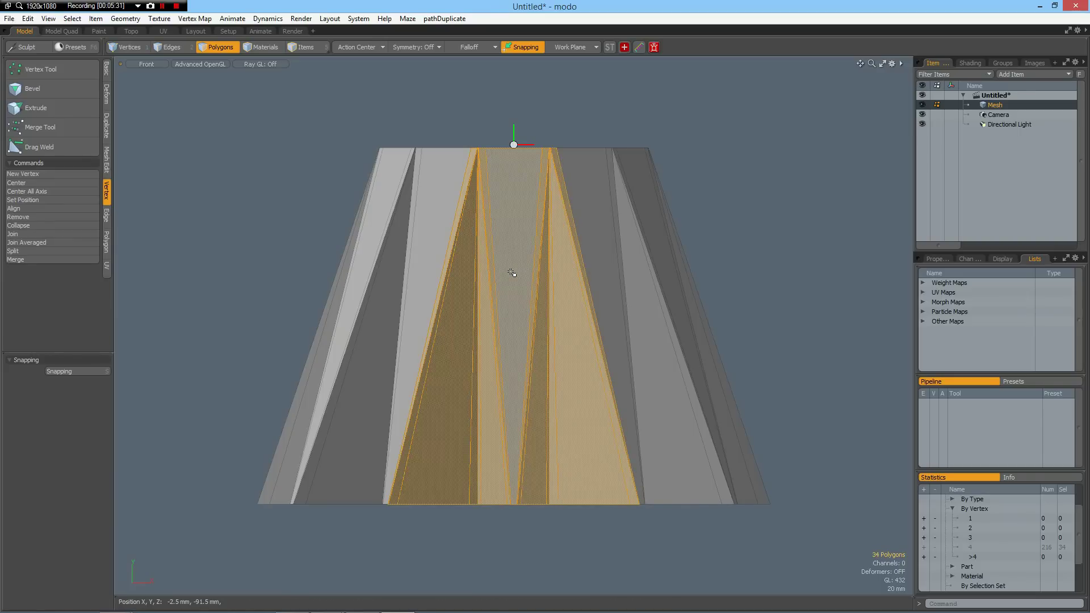
key("[")
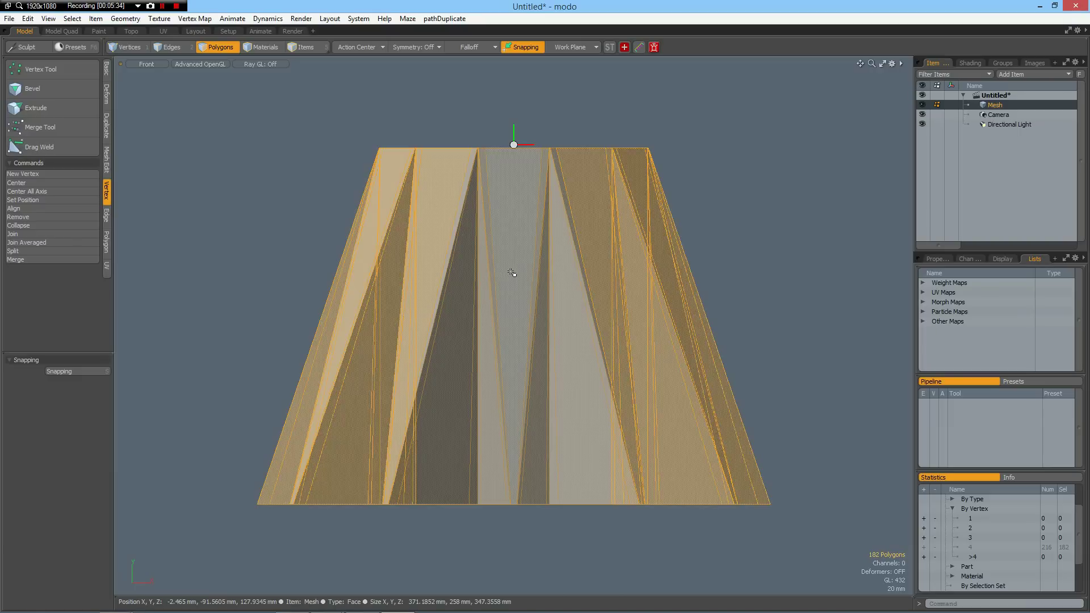
key("Delete")
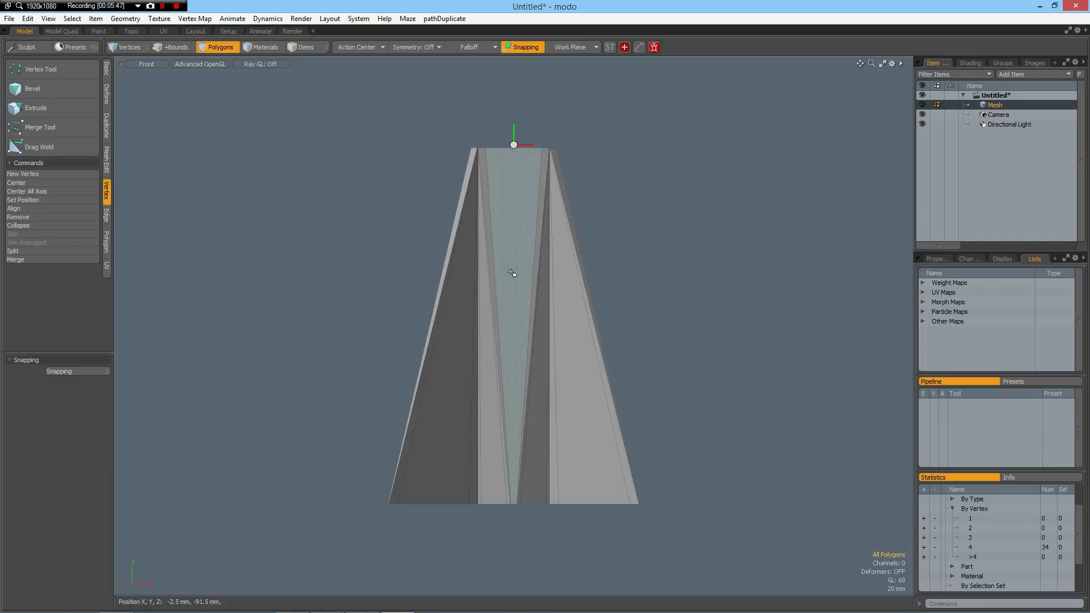
- Slice the remaining segment horizontally all the way across, just below its top edge at Y -4.1 mm
key("shift+c")
scroll(501, 143, "up", 8)
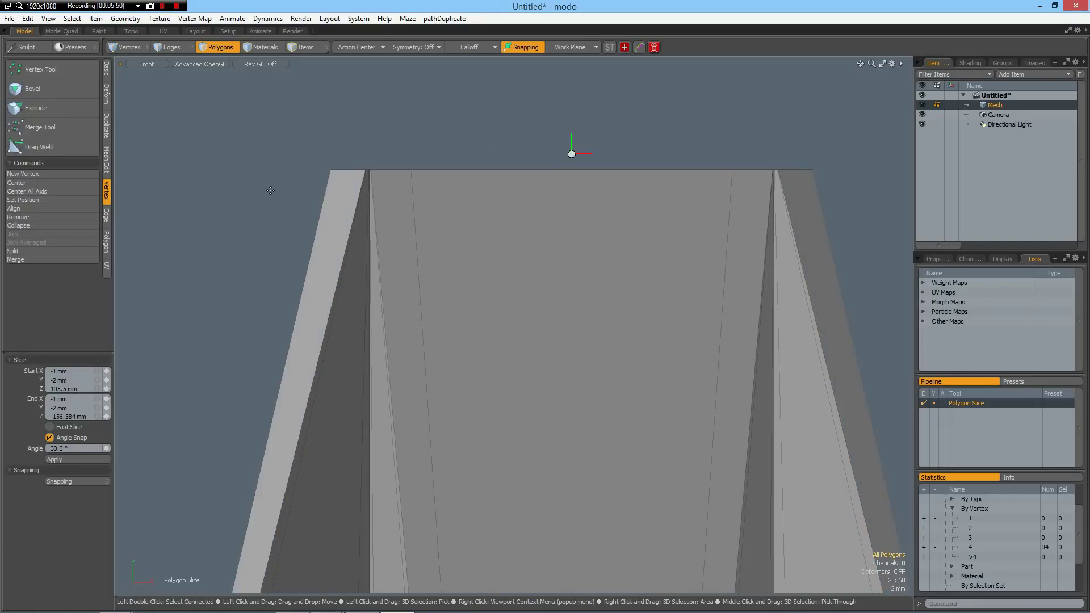
left_click(302, 186)
left_click_drag(597, 186, 803, 185)
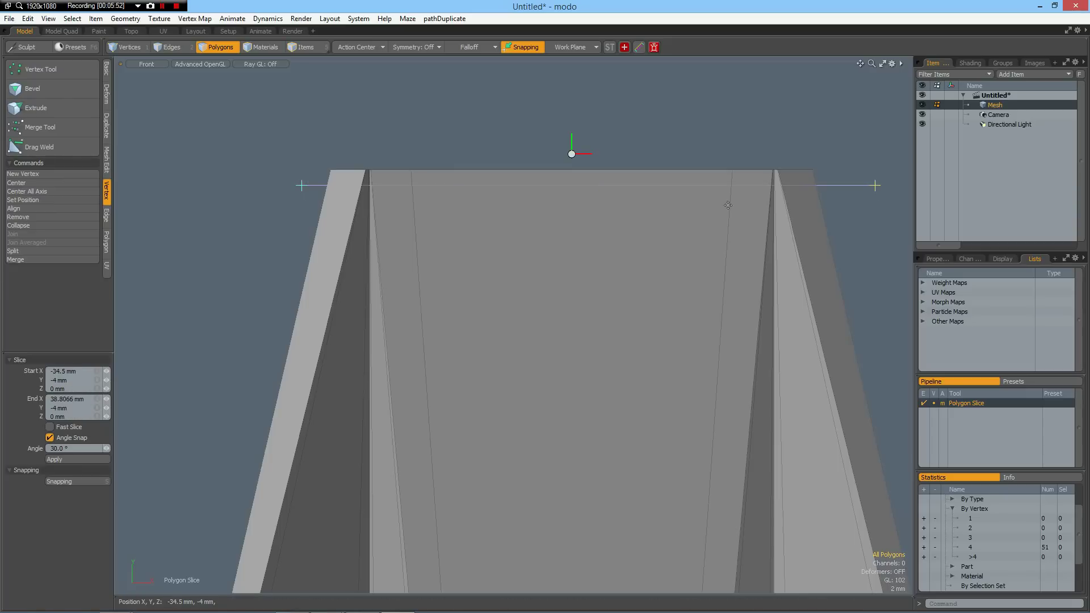
scroll(512, 218, "down", 5)
scroll(512, 218, "up", 5)
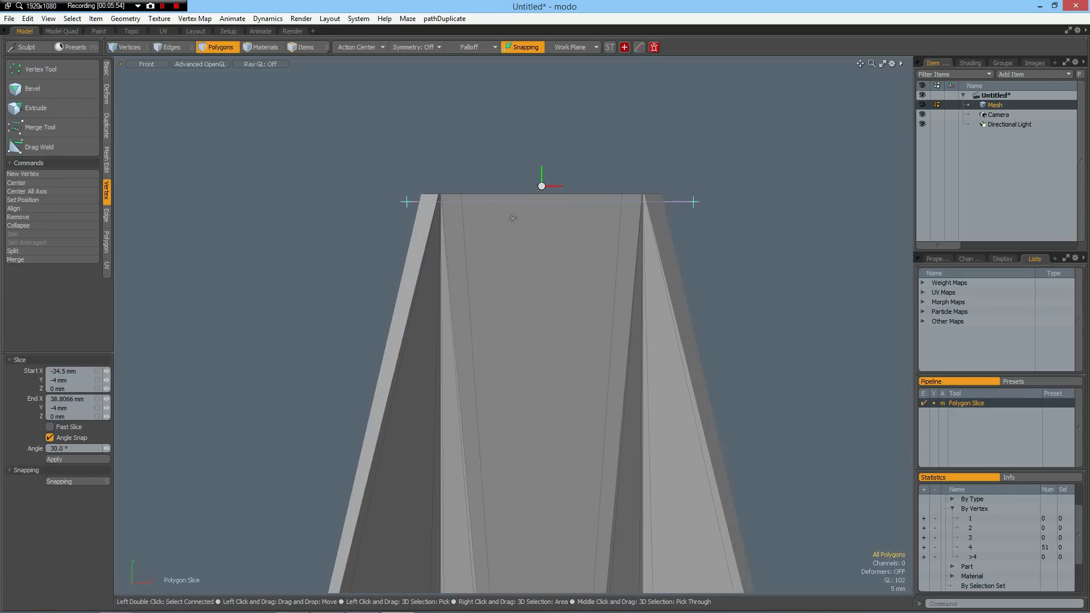
left_click(521, 184)
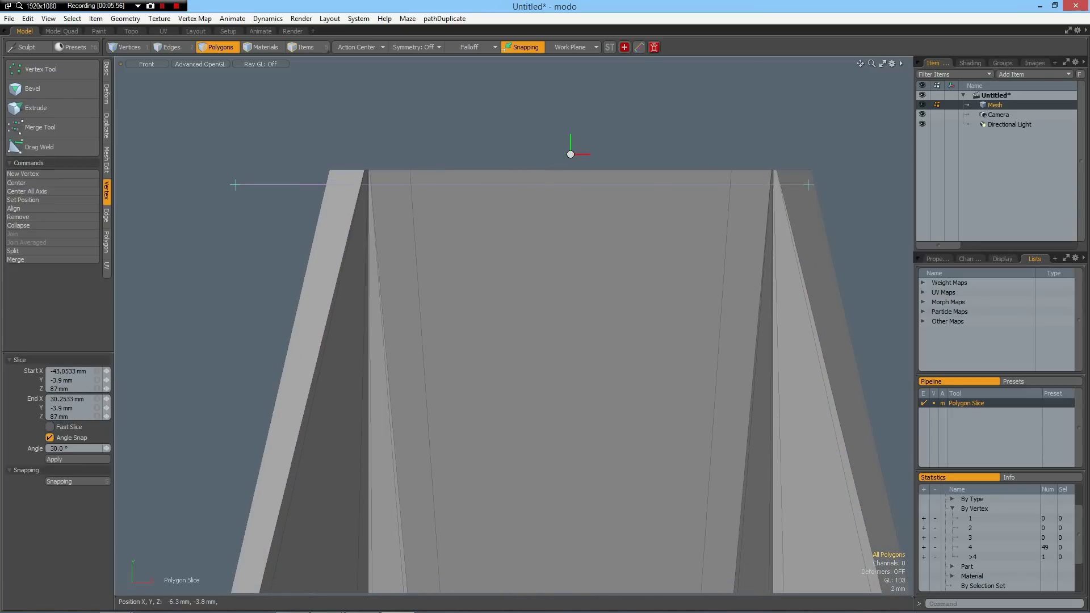
left_click_drag(522, 185, 565, 186)
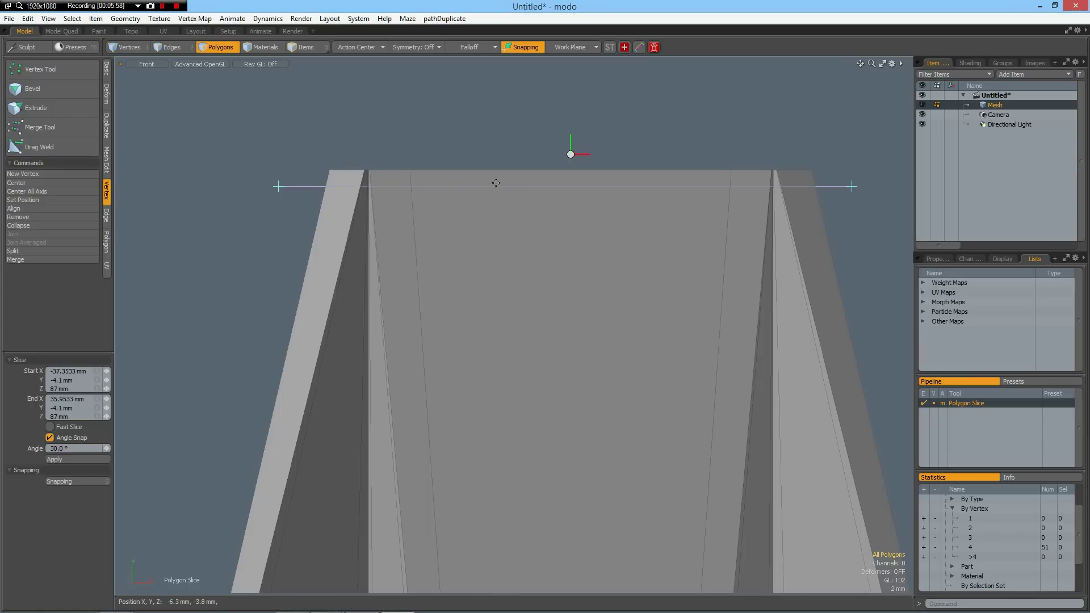
key("q")
- Loop Slice the thin top strip in Uniform mode with a count of 2, and clear the selection
key("2")
left_click(409, 178)
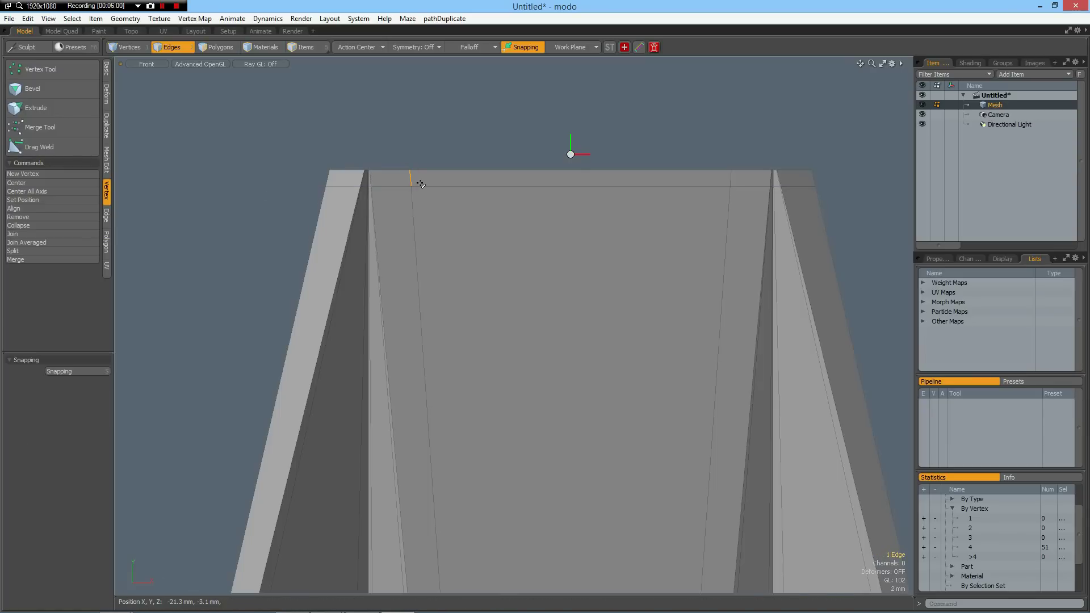
key("alt+c")
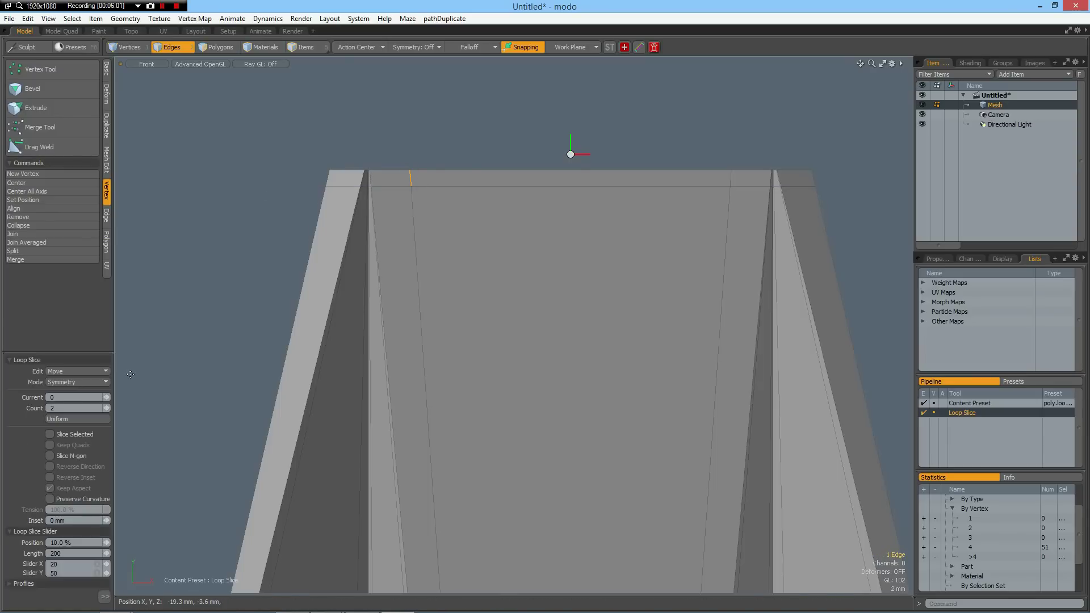
left_click(81, 386)
left_click(71, 373)
left_click(228, 208)
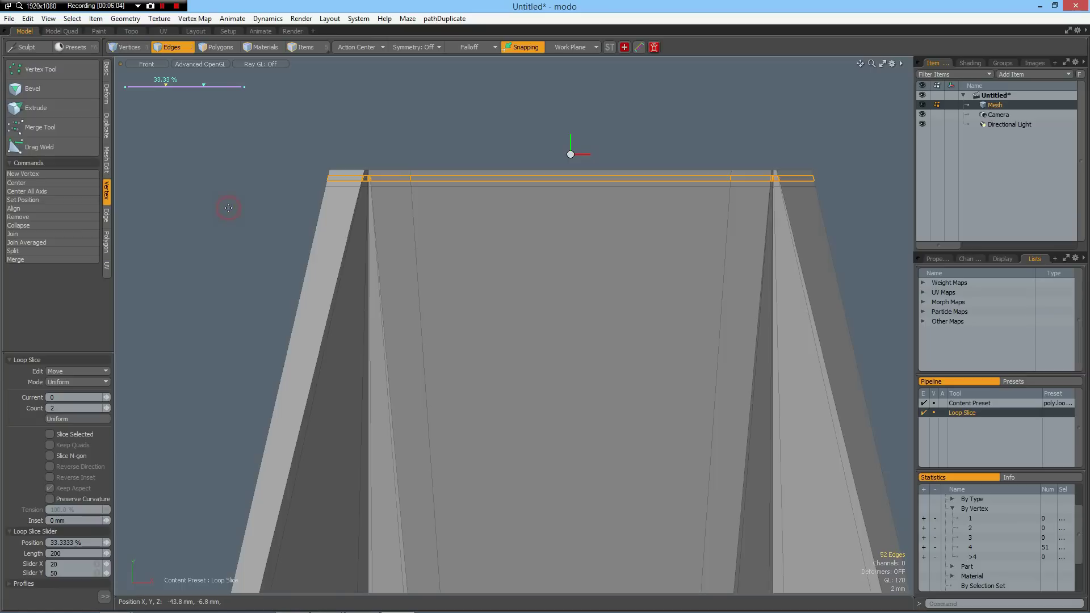
key("q")
left_click(229, 209)
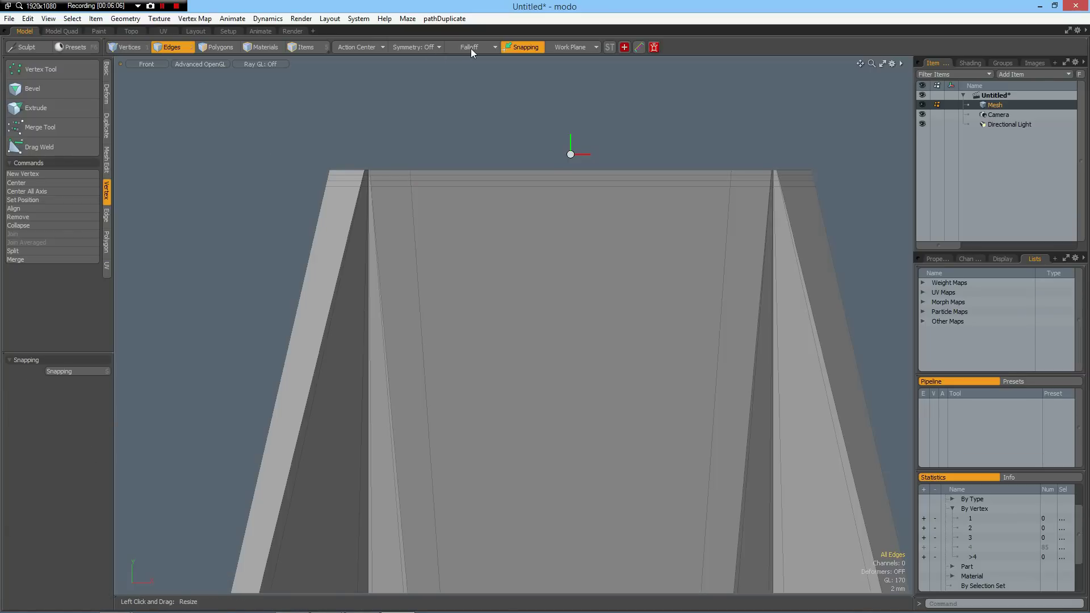
- Turn on symmetry across the X axis and focus on the crease beside the front-centre panel's top
left_click(418, 46)
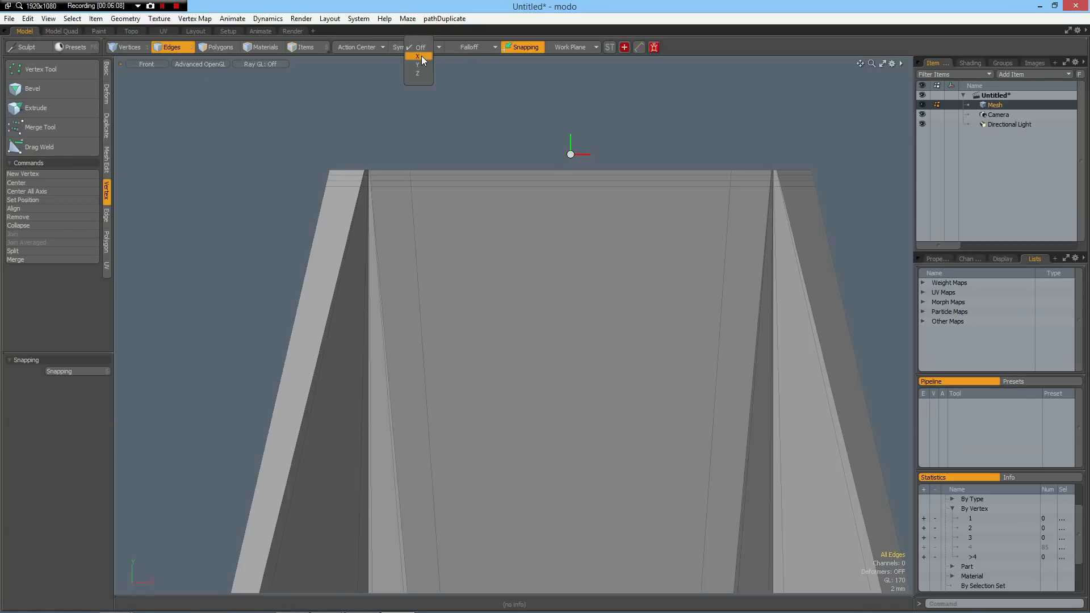
left_click(420, 55)
scroll(362, 172, "up", 5)
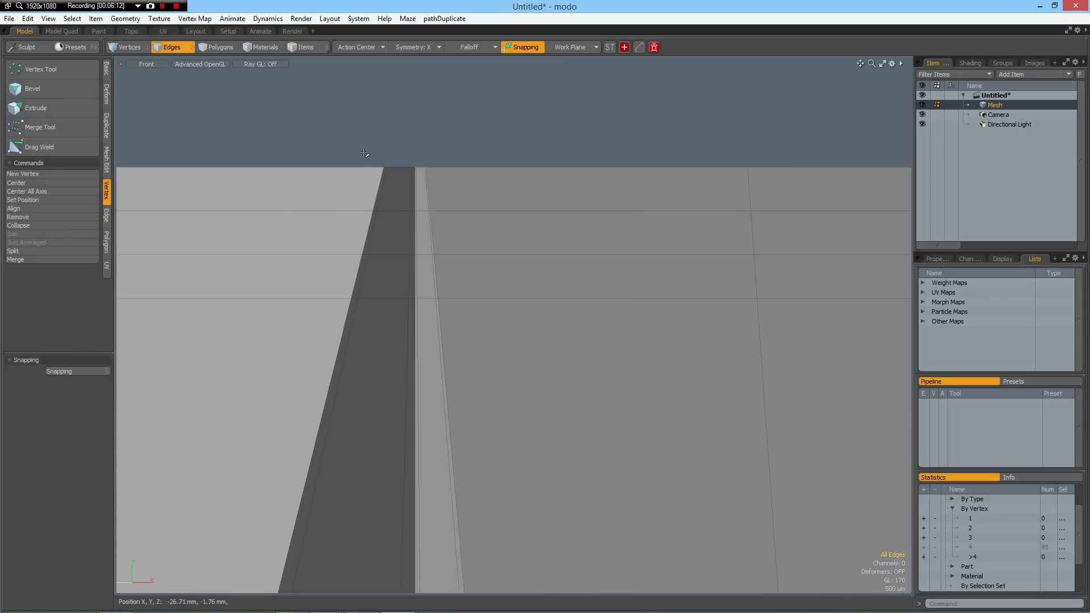
- Align the top-edge vertices around the crease beside the front-centre panel, with Axis set to All and Uniform enabled
key("1")
right_click_drag(363, 151, 445, 188)
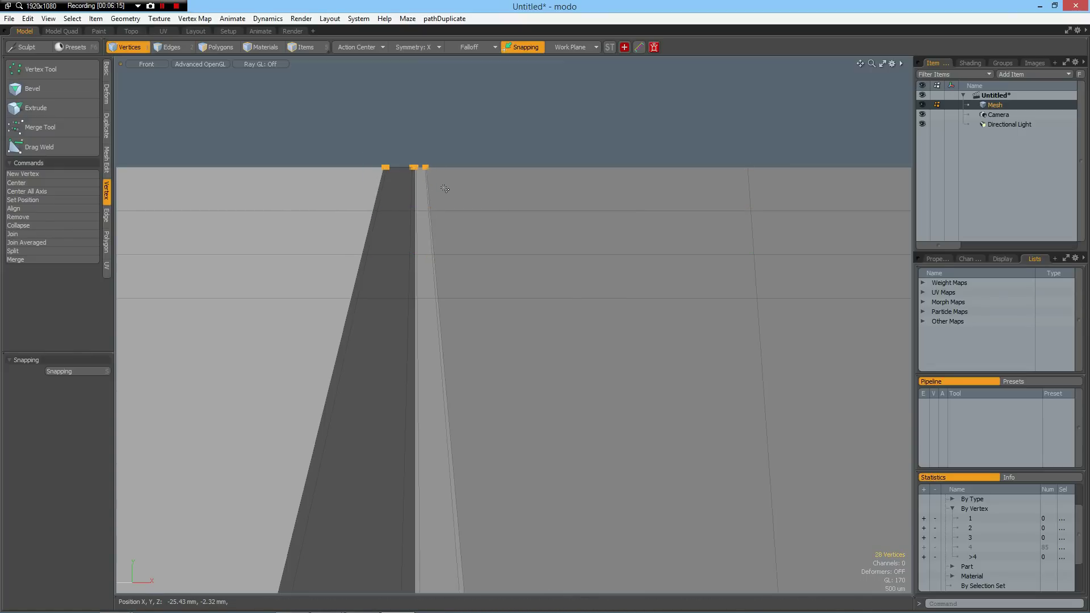
key("shift+a")
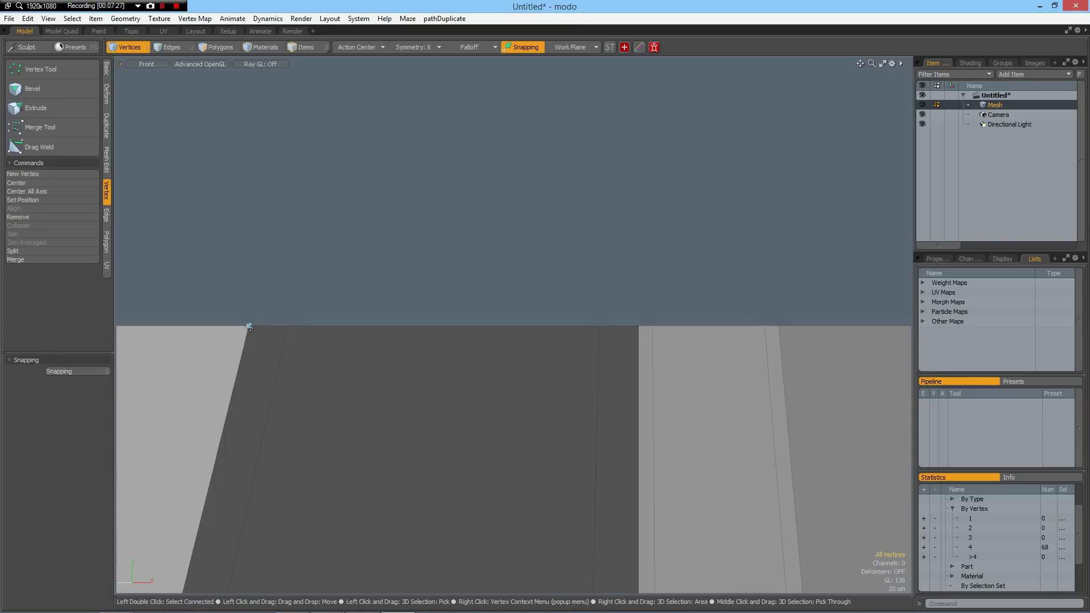
left_click(248, 326)
left_click(287, 326, "shift")
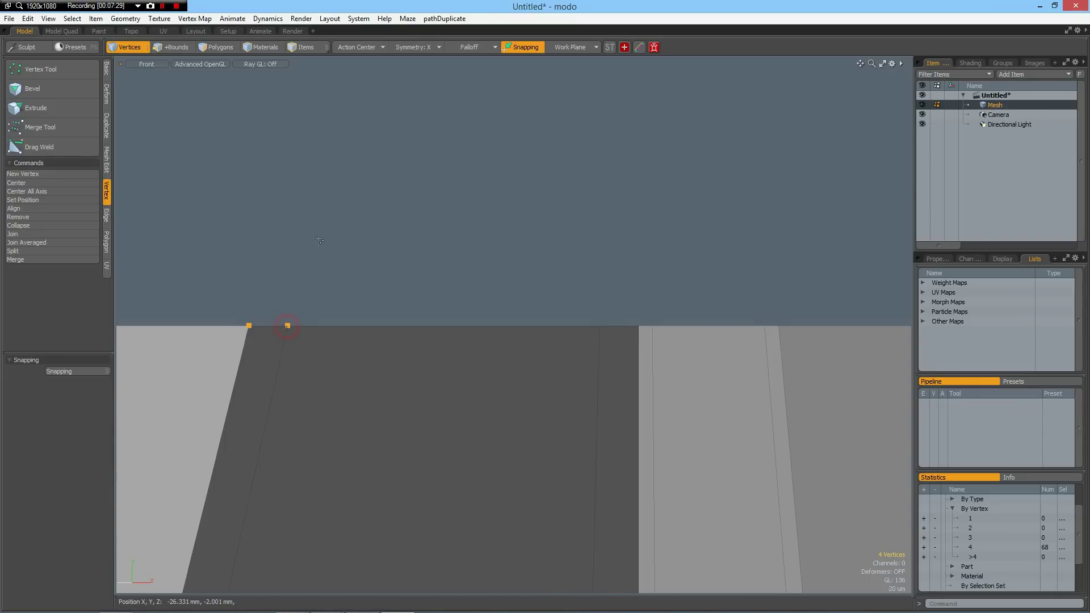
key("Up")
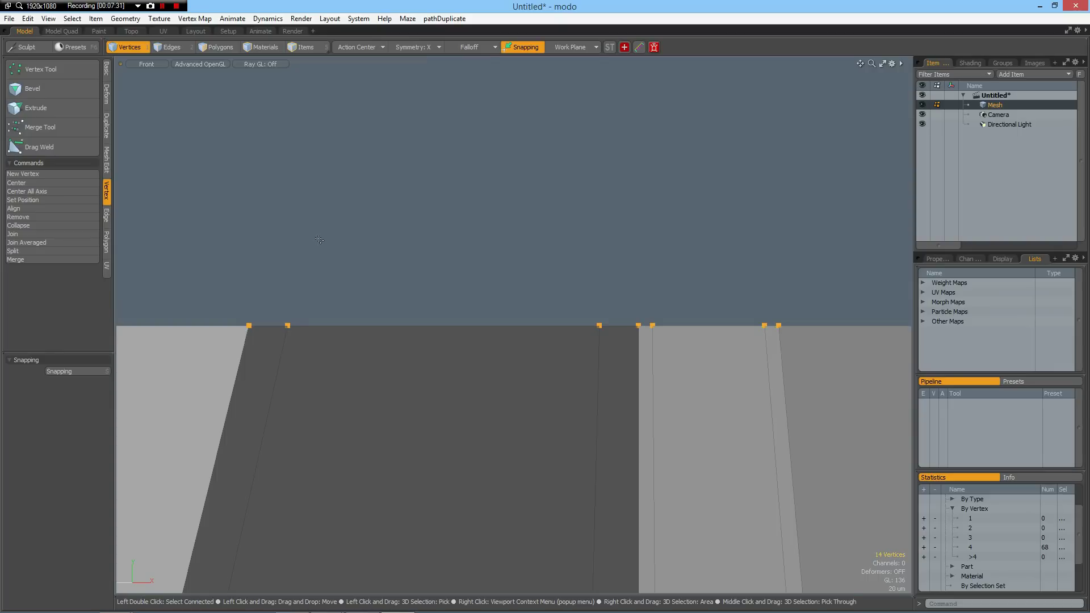
left_click(17, 209)
left_click(812, 375)
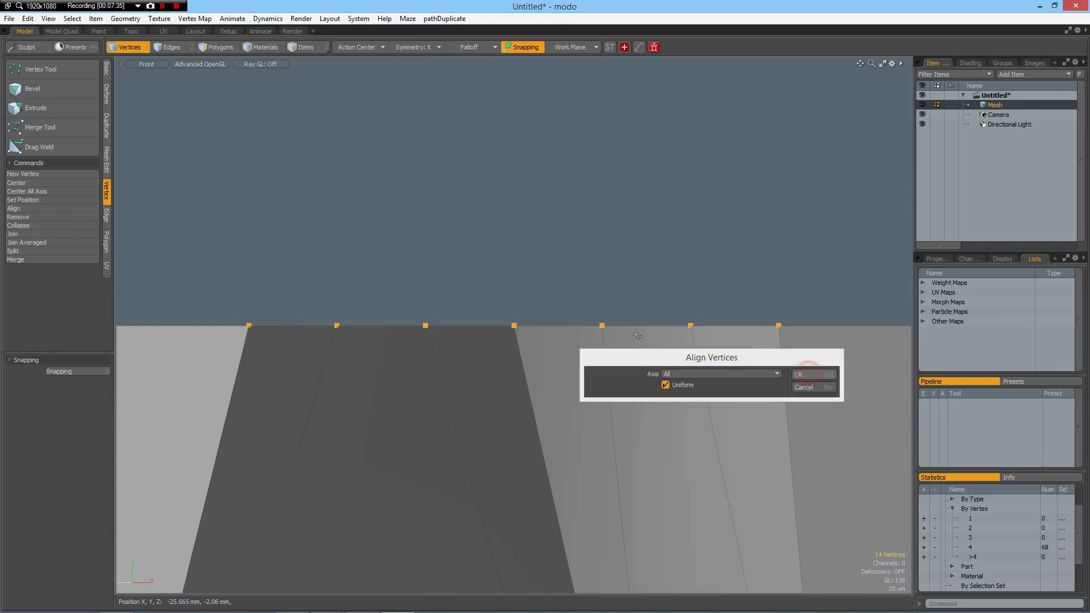
- Align the crease vertices along the first horizontal loop below the top edge, on all axes with Uniform enabled
scroll(473, 270, "down", 5)
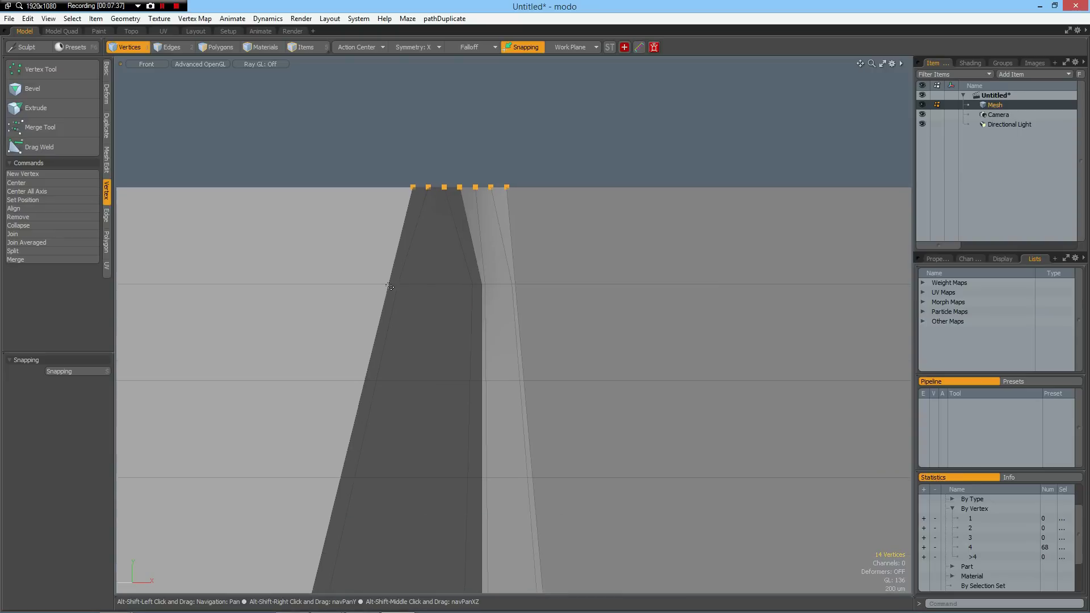
left_click(389, 284)
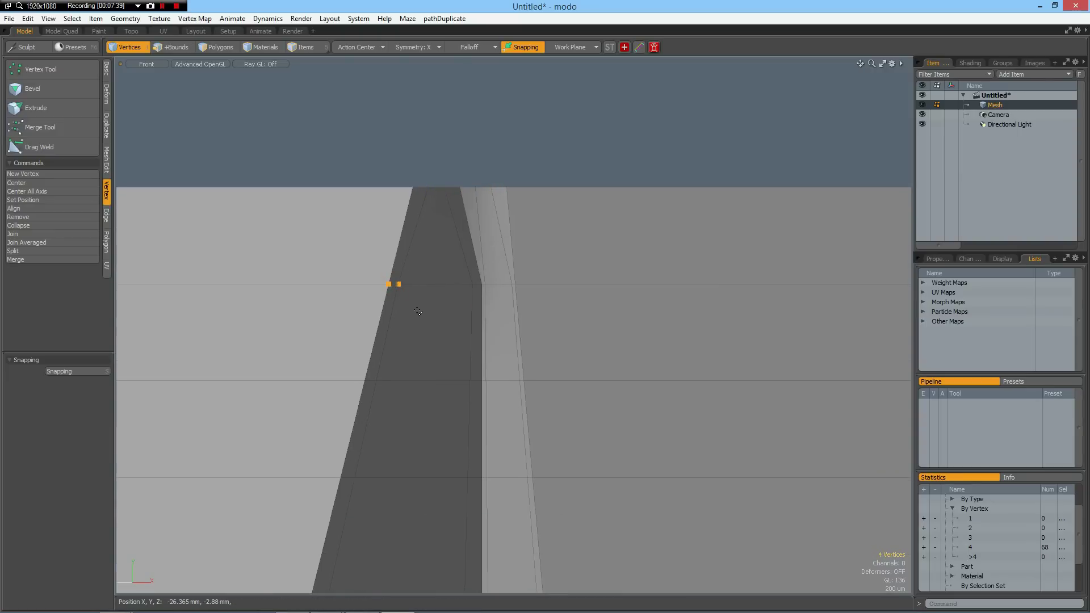
key("Up")
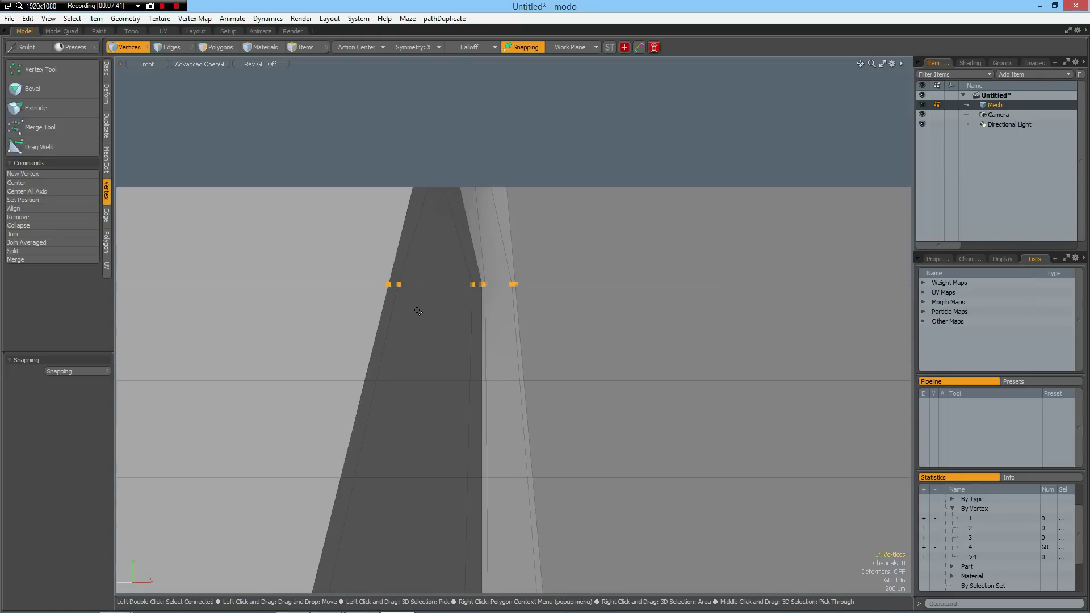
key("shift+a")
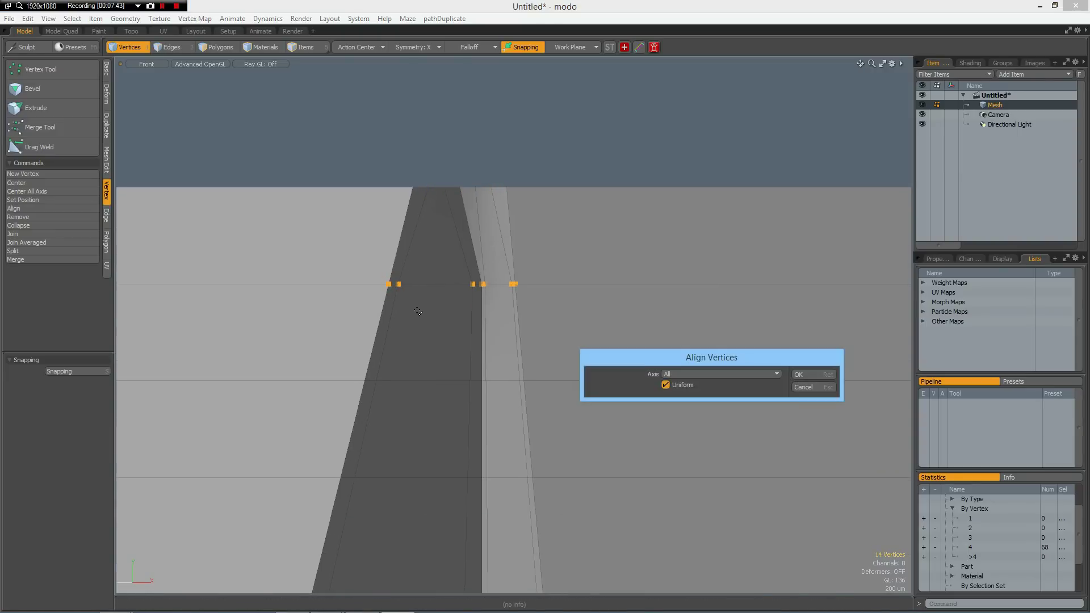
key("Return")
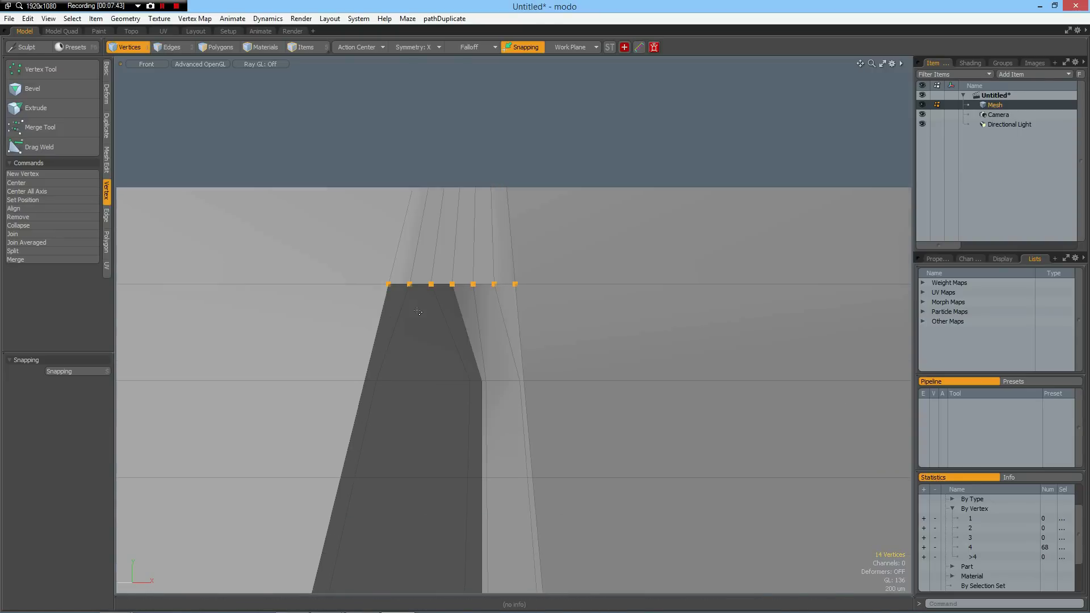
- Uniformly align the crease vertices along the second horizontal loop below the top edge, on all axes, and clear the selection
left_click(364, 382)
key("Up")
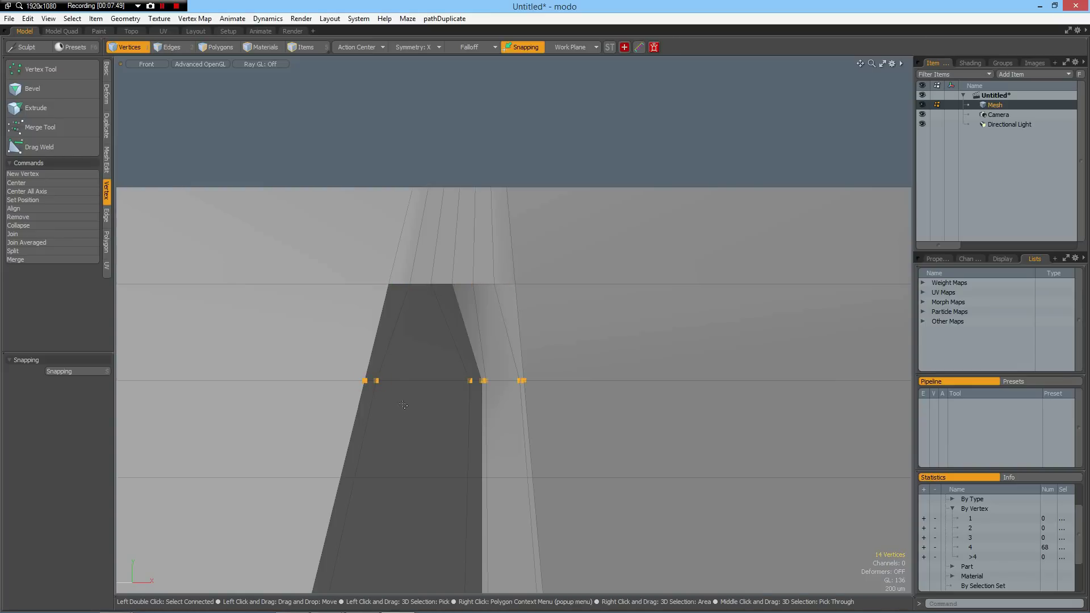
key("shift+a")
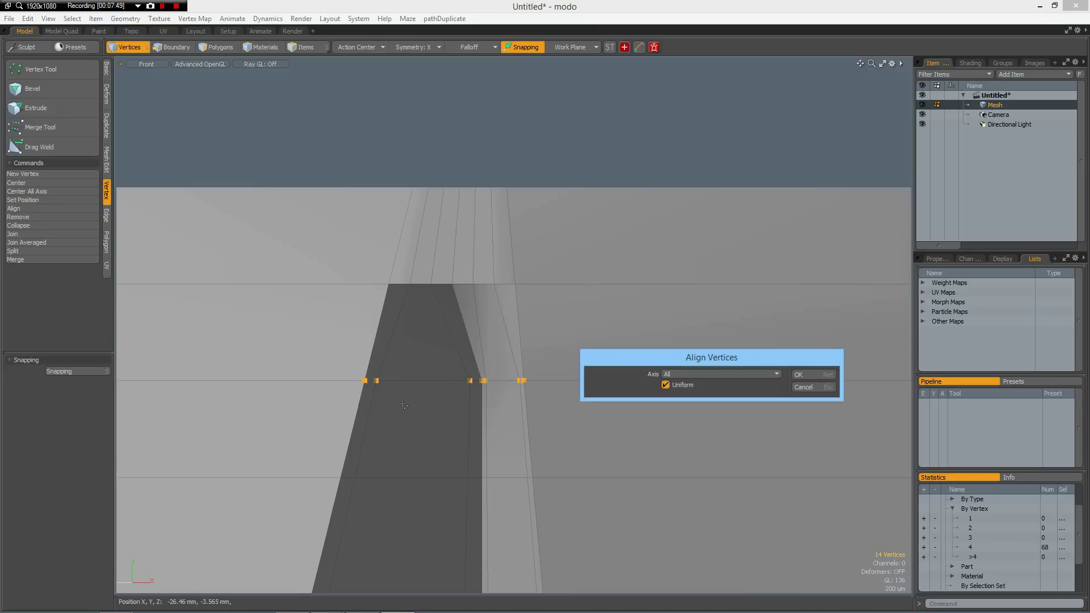
key("Return")
key("Escape")
key("Escape")
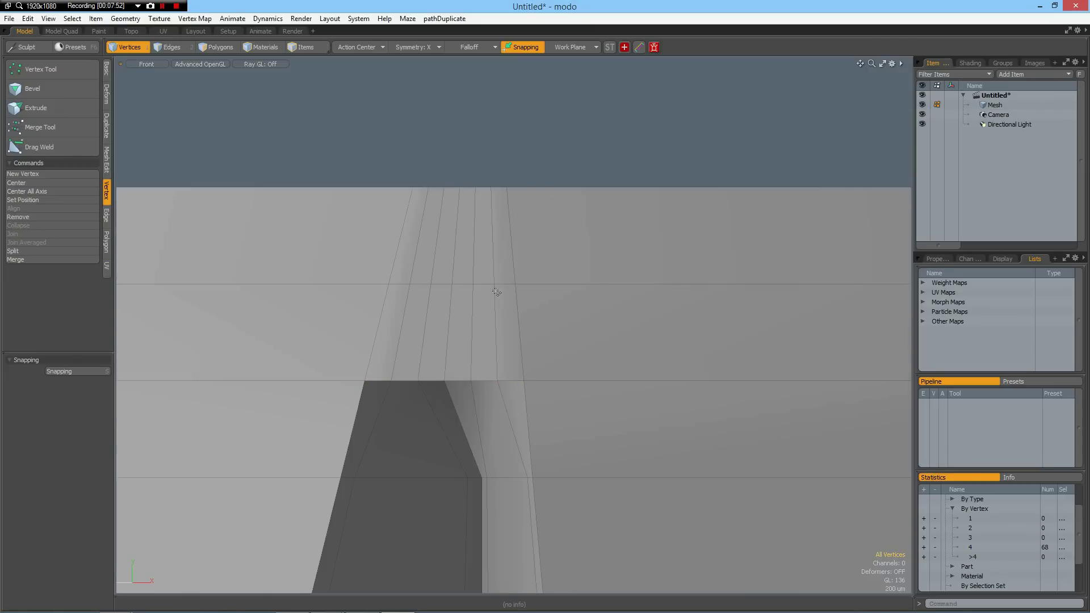
- Keep only the front-centre panel and its adjoining inner rib faces by growing the polygon selection, inverting it and removing the rest
scroll(497, 291, "down", 8)
left_click_drag(647, 399, 505, 264, "alt+shift")
scroll(460, 216, "down", 3)
scroll(506, 177, "up", 6)
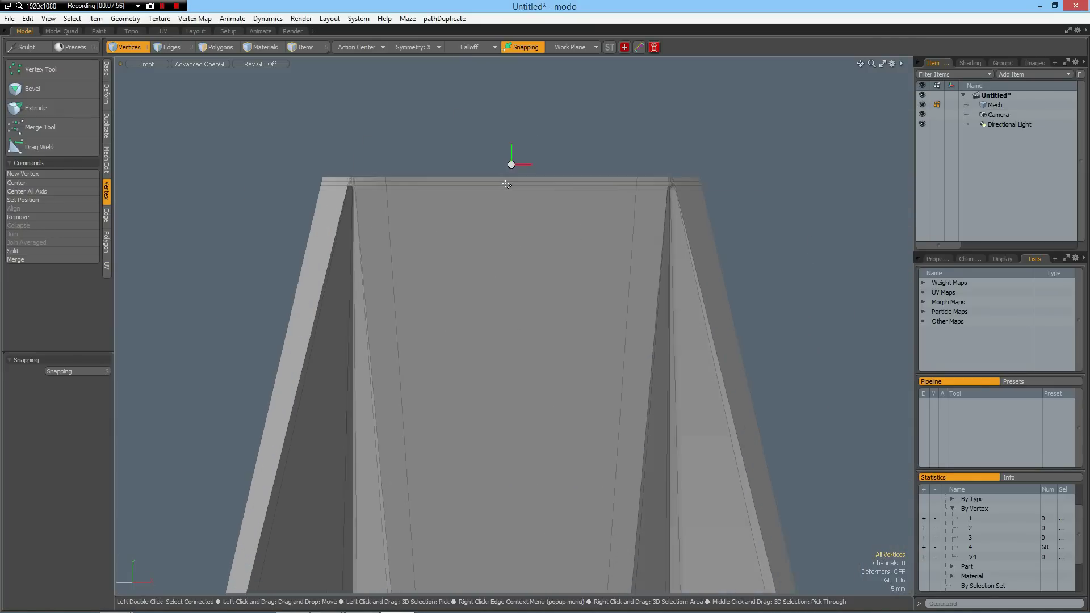
key("3")
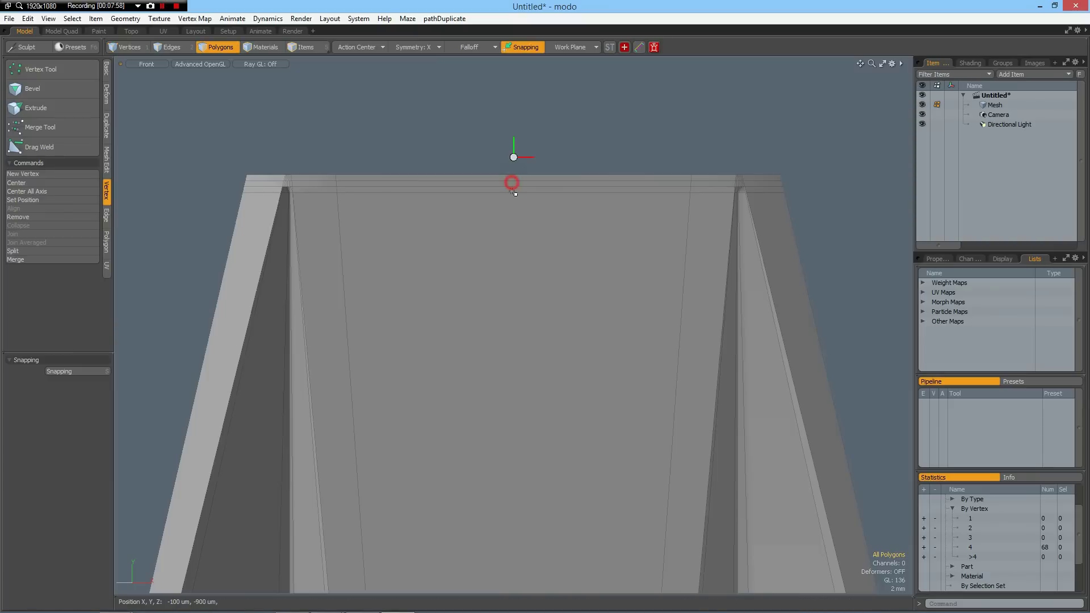
left_click(511, 181)
scroll(538, 244, "down", 2)
scroll(538, 244, "down", 2)
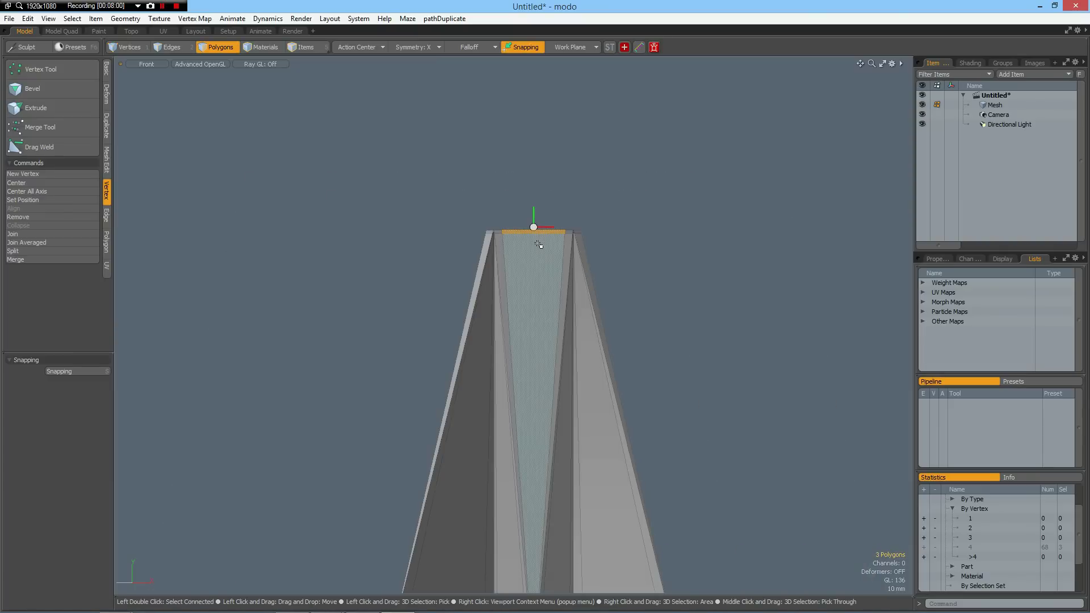
left_click(538, 244, "shift")
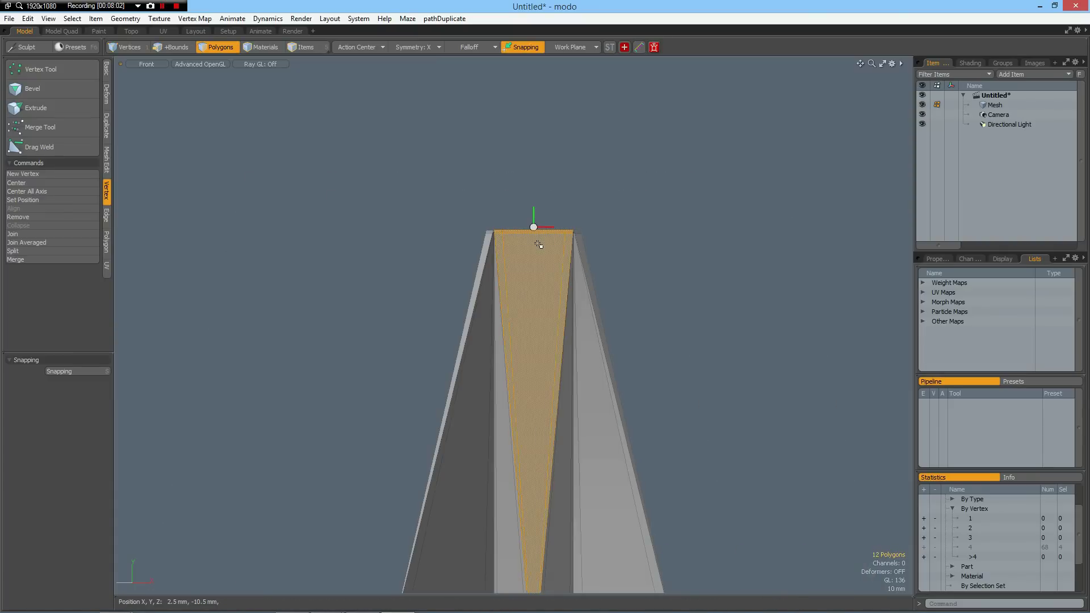
key("shift+Up")
key("shift+Up")
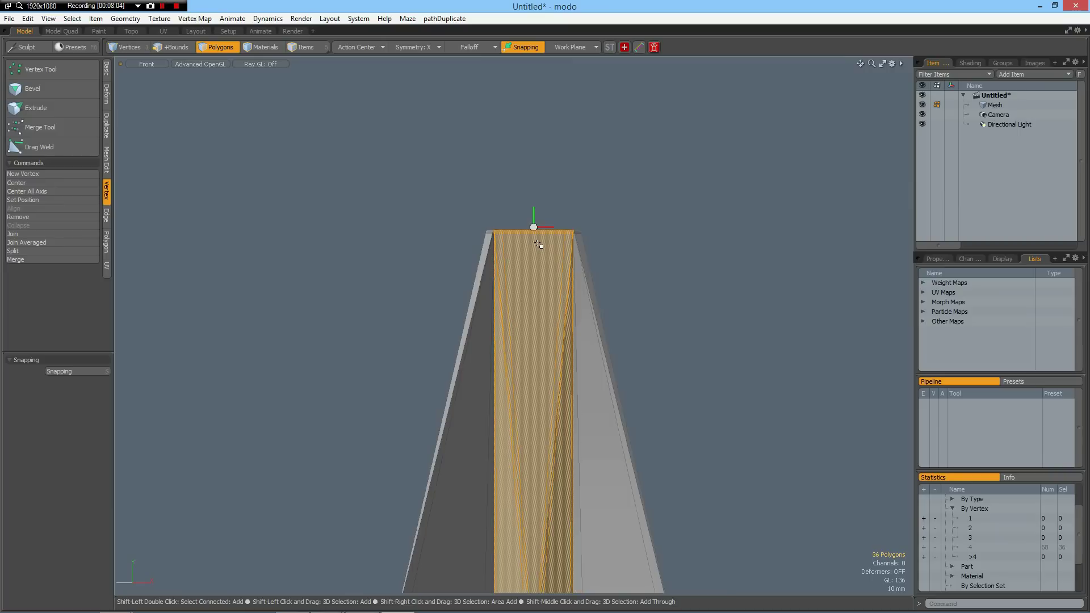
key("bracketleft")
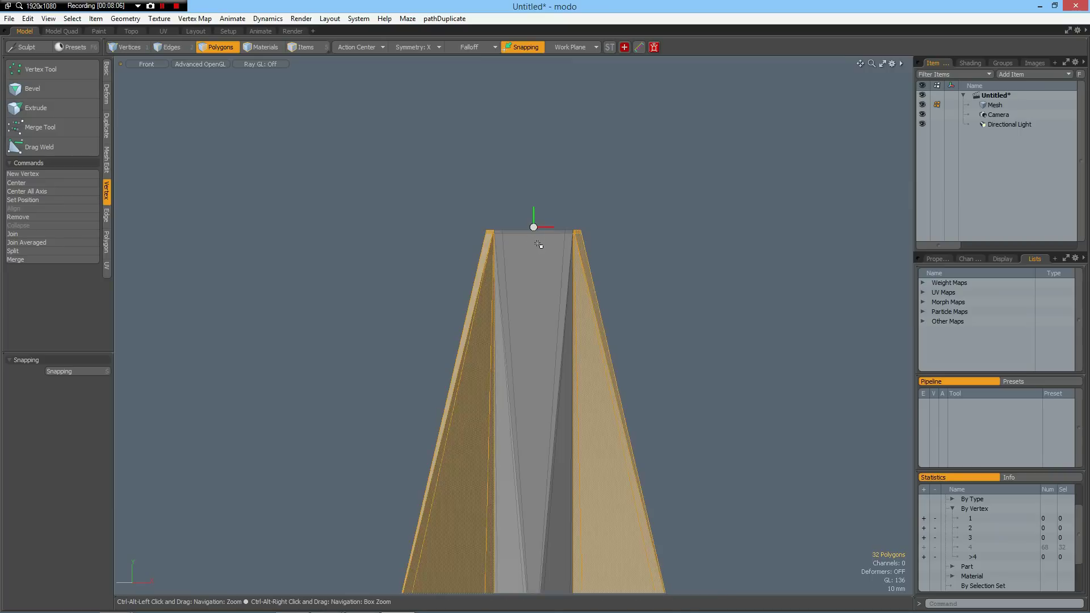
key("h")
- Apply a Radial Array of the segment with 12 copies around the Y axis, using Origin as the action center
scroll(537, 244, "down", 2)
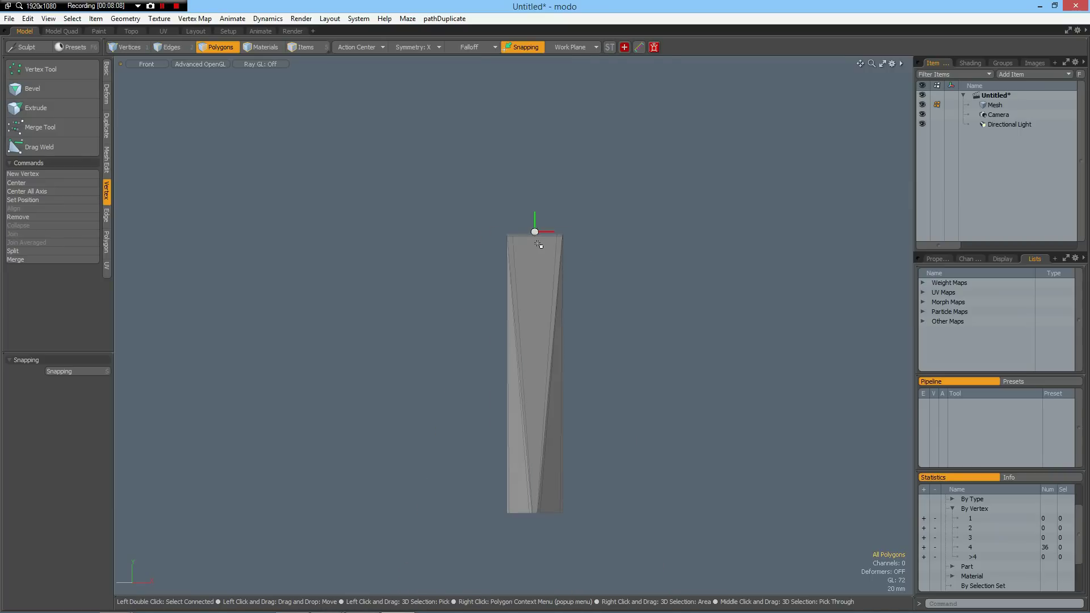
scroll(538, 244, "up", 1)
left_click_drag(525, 247, 517, 220, "alt+shift")
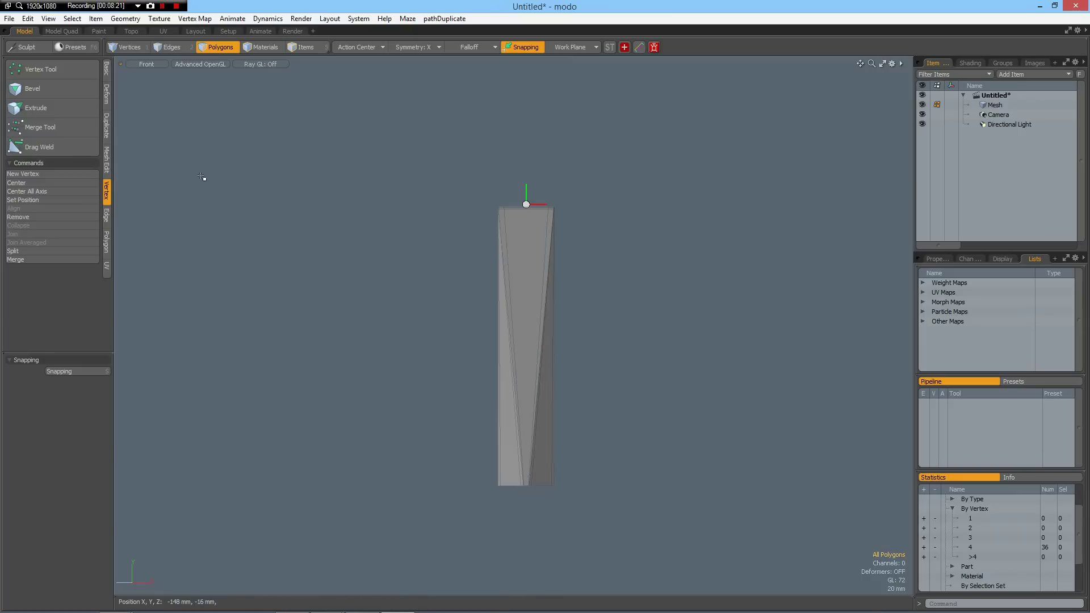
left_click(107, 124)
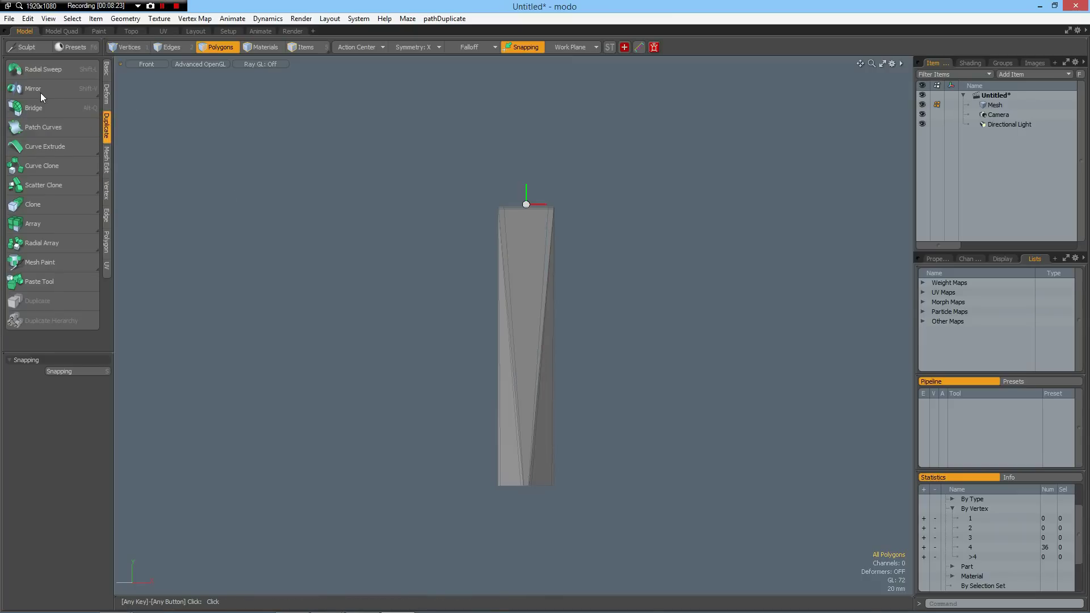
left_click(40, 243)
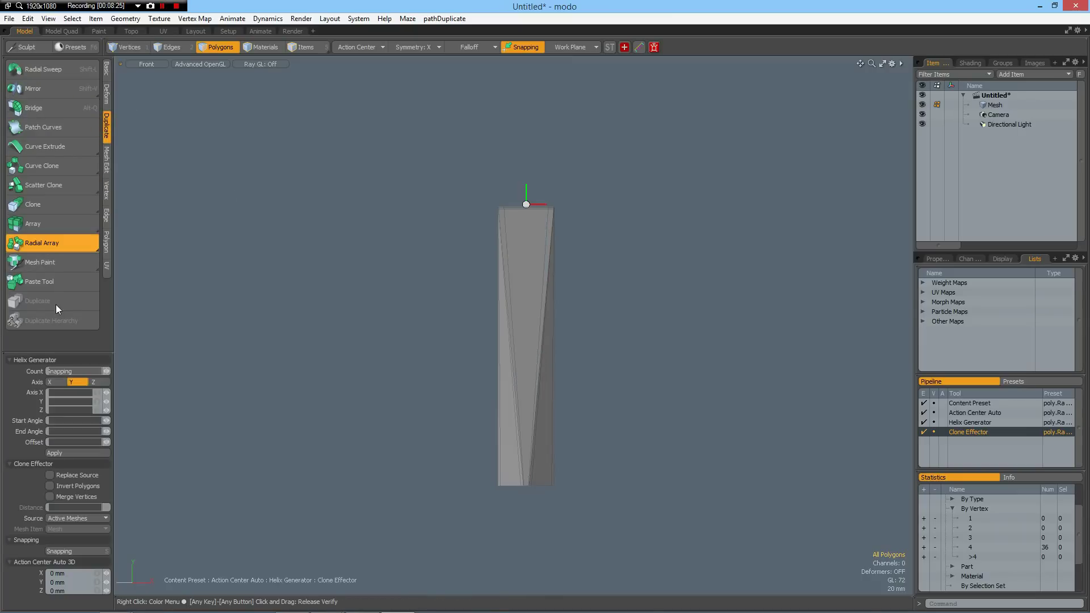
left_click(363, 47)
left_click(343, 99)
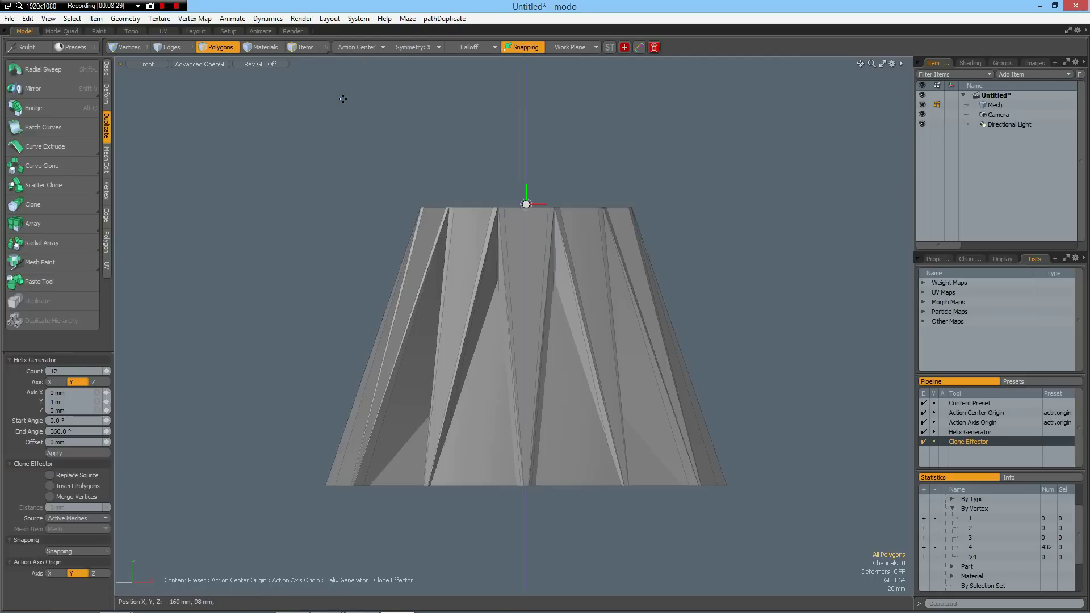
- Check the arrayed segments in the Perspective view and undo the radial array
key("ctrl+space")
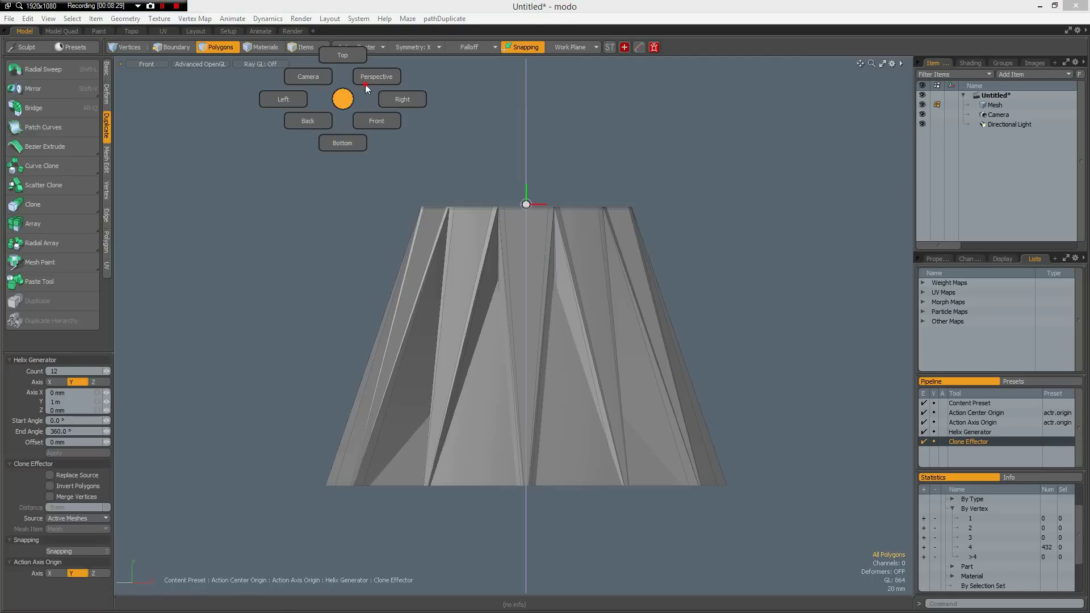
left_click(369, 81)
mouse_move(441, 151)
left_mouse_down("alt")
mouse_move(500, 150)
mouse_move(427, 138)
mouse_move(397, 146)
mouse_move(409, 163)
left_mouse_up("alt")
key("space")
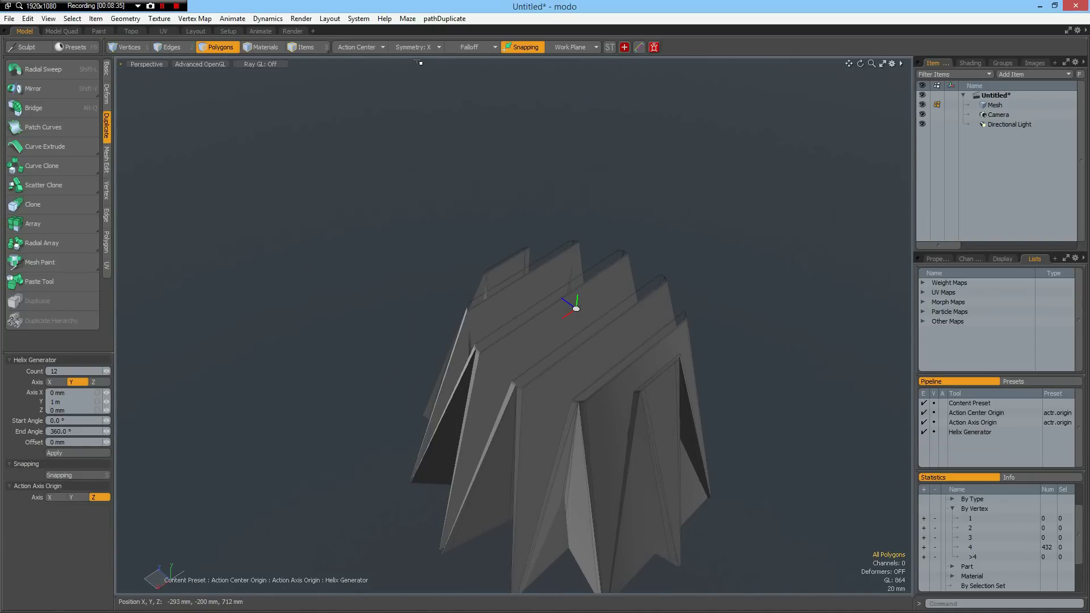
key("ctrl+z")
key("ctrl+z")
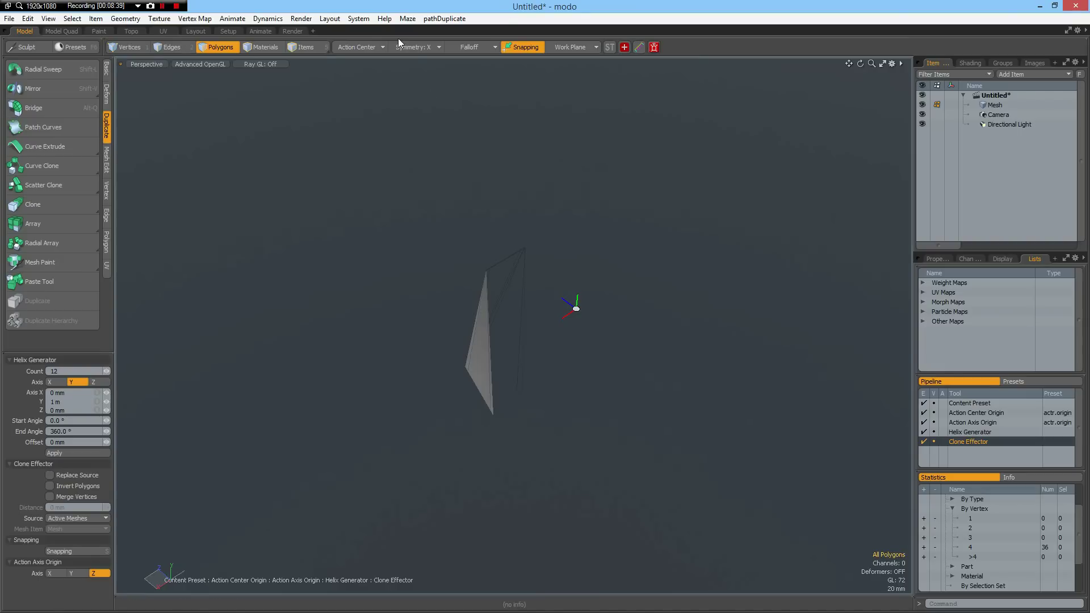
- Turn symmetry off and reapply the Radial Array with 12 copies of the segment around the Y axis
left_click(411, 46)
left_click(412, 38)
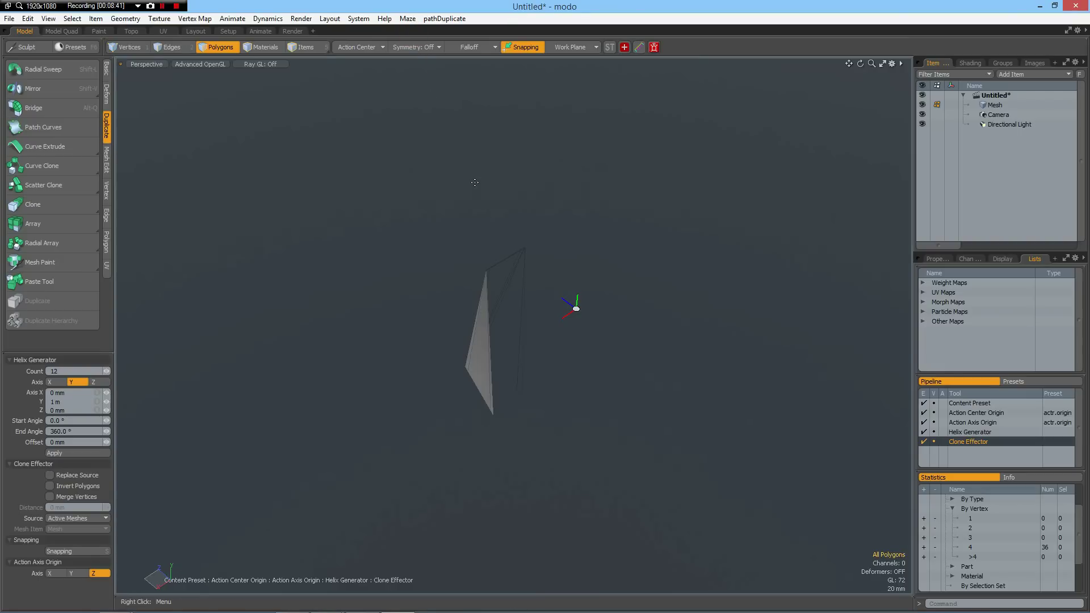
left_click(347, 210)
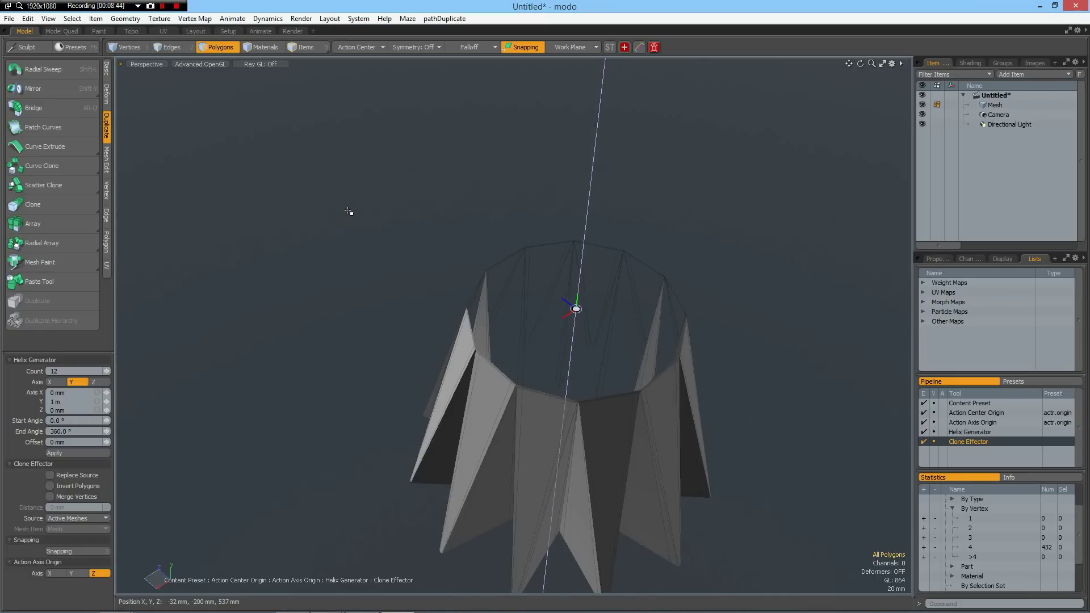
key("space")
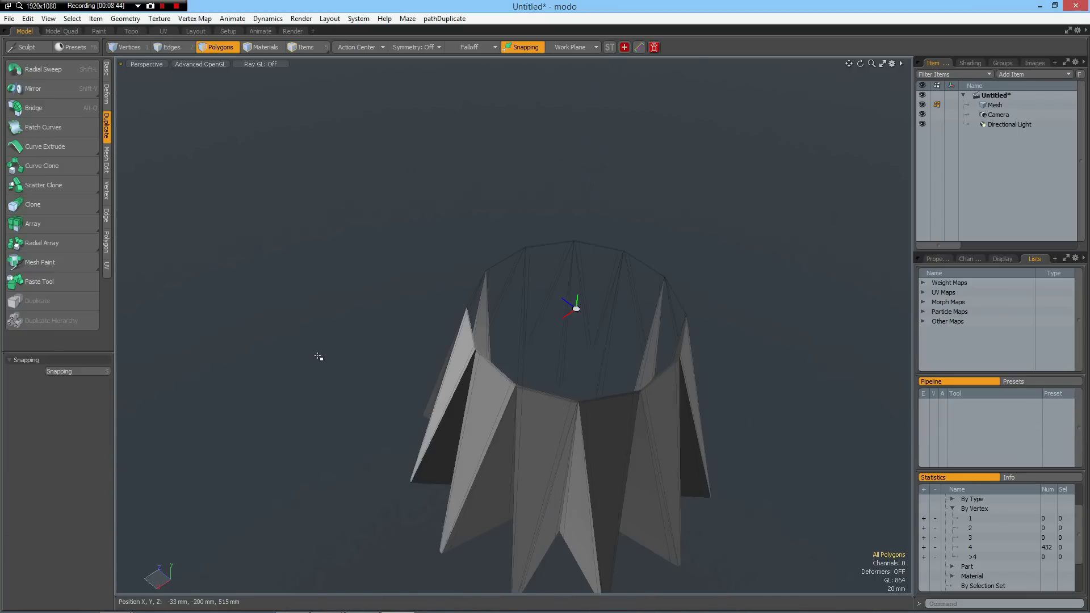
- Merge the coincident vertices of the arrayed segments with the range set to Automatic
left_click(106, 193)
left_click(35, 261)
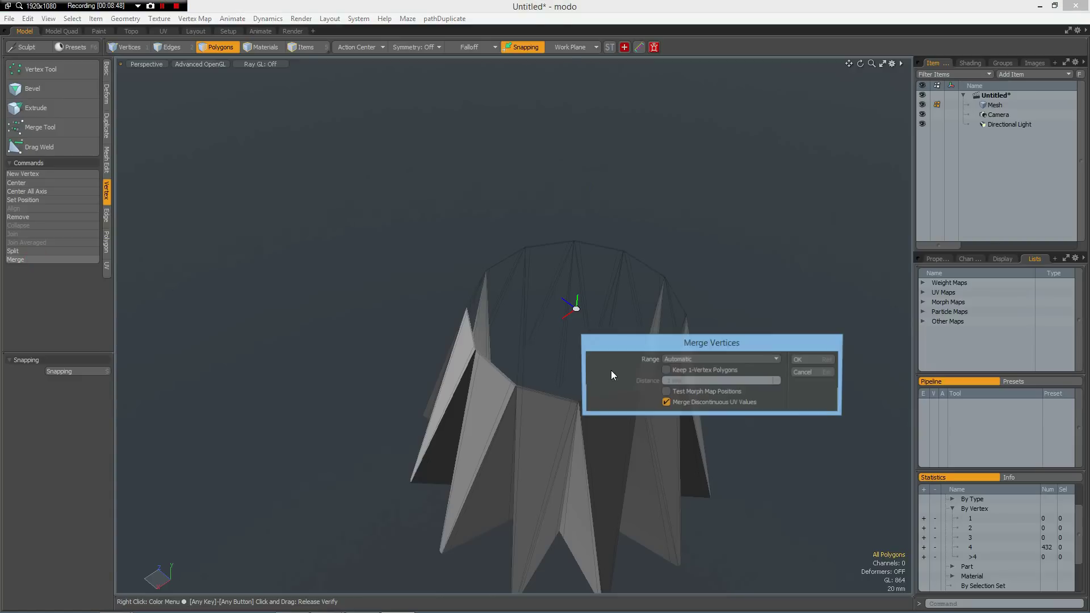
left_click(805, 362)
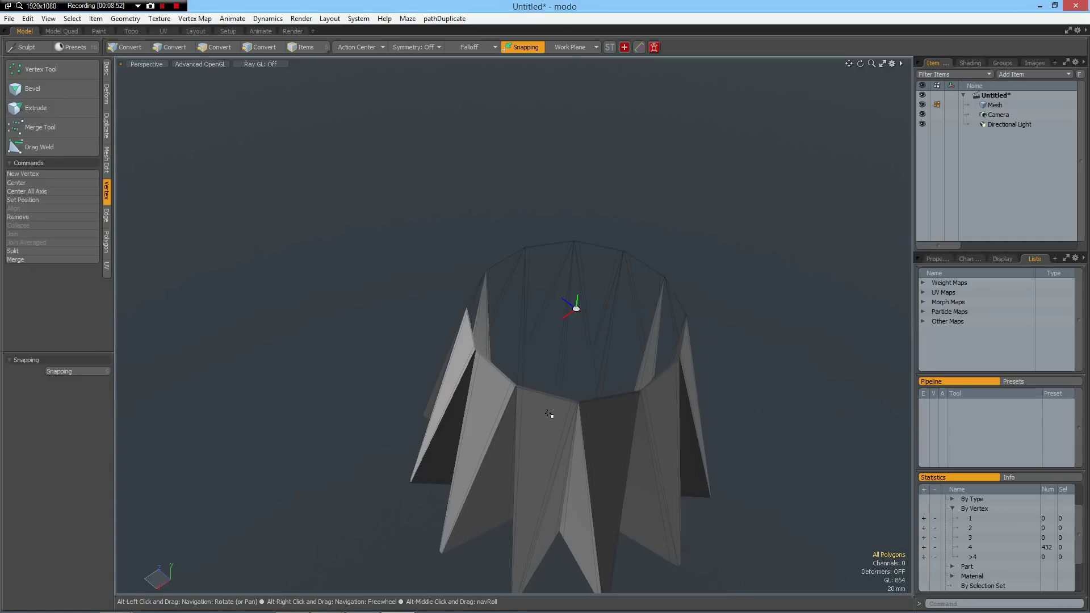
- Select the complete open edge loop around the upper rim of the arrayed mesh
scroll(541, 396, "up", 5)
left_click_drag(526, 378, 506, 282, "alt")
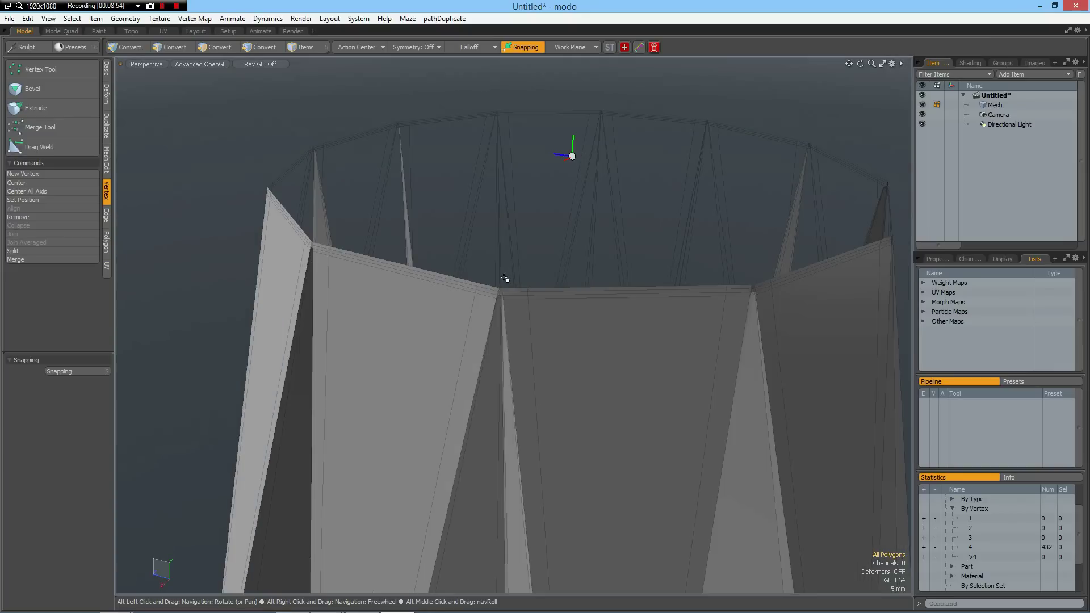
scroll(505, 282, "up", 3)
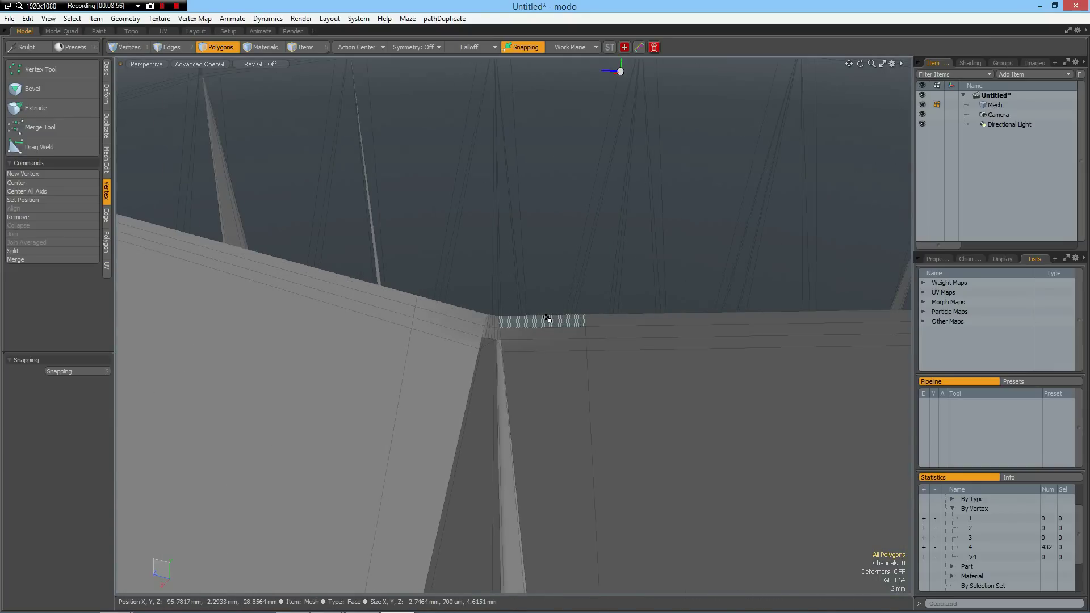
key("2")
left_click(544, 315)
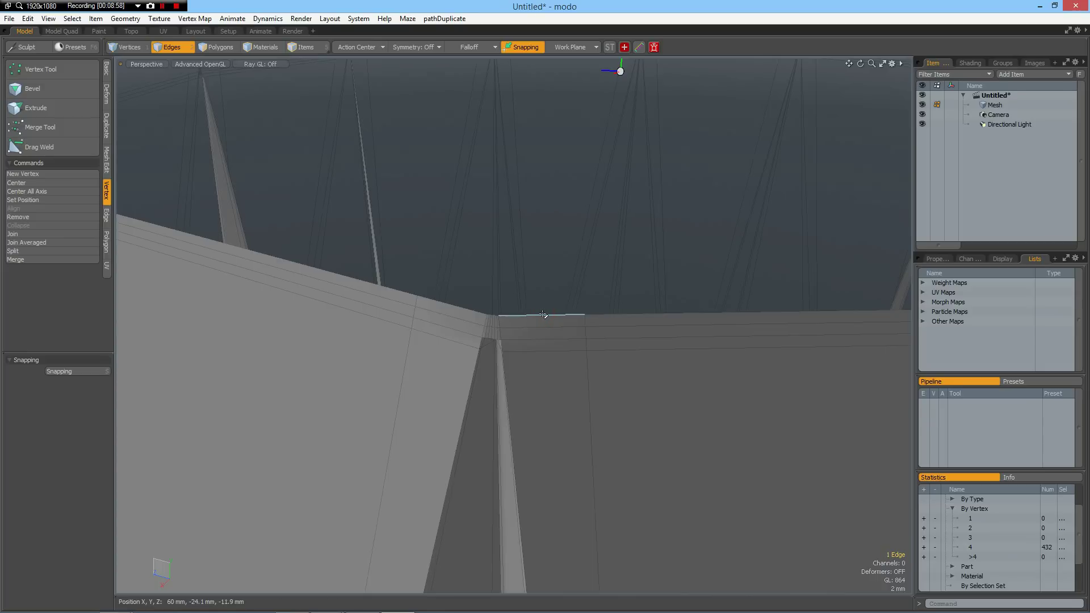
double_click(543, 316)
scroll(543, 316, "down", 4)
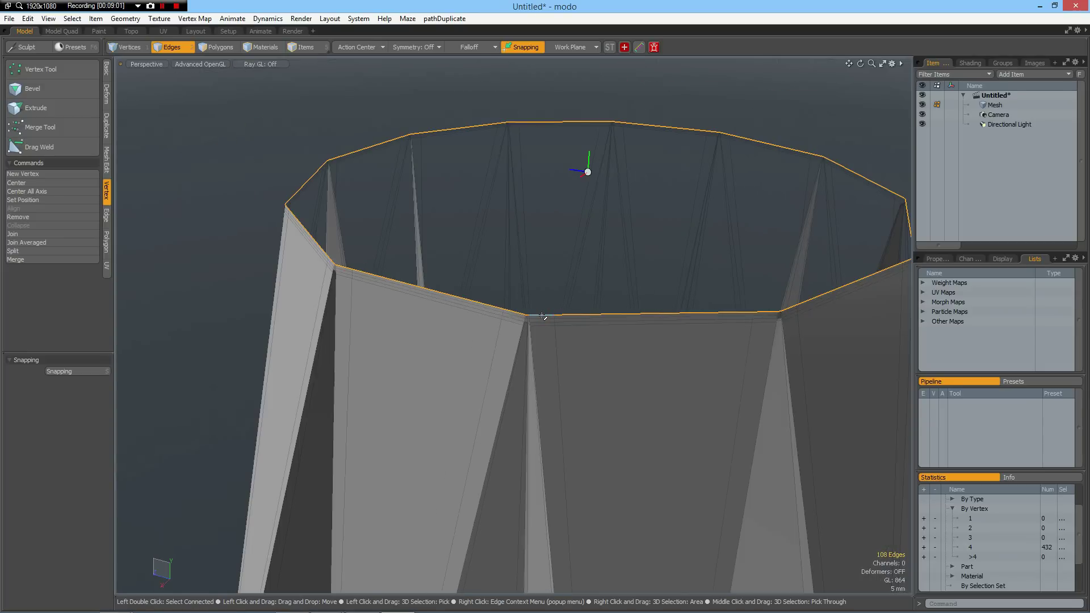
scroll(543, 316, "down", 4)
left_click_drag(557, 284, 561, 291, "alt")
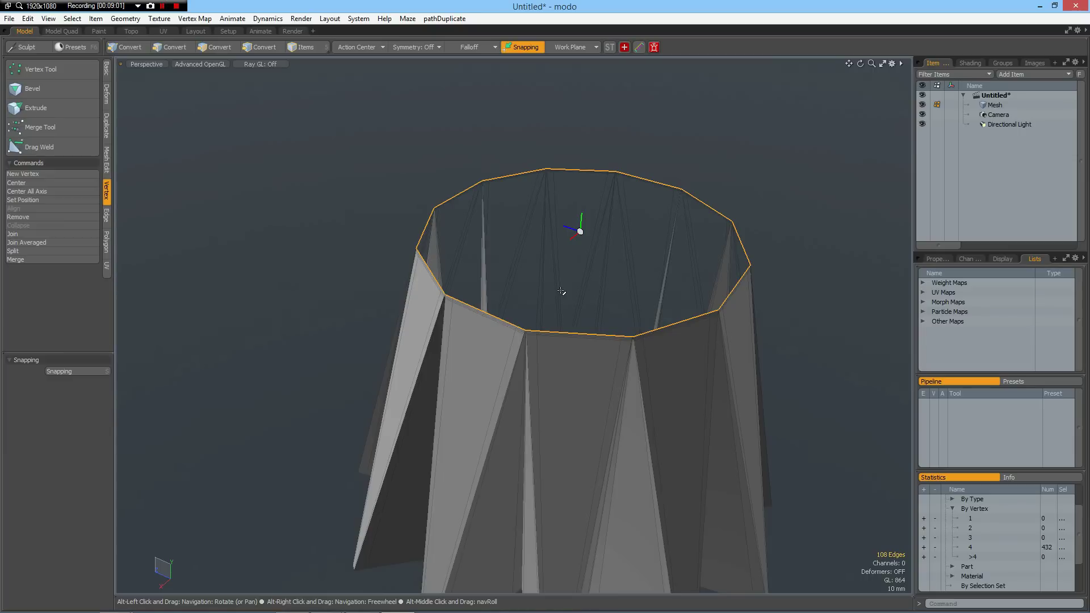
- Extend the rim loop inward by scaling it into a ring, and raise its inner edge 16 mm along Y
key("z")
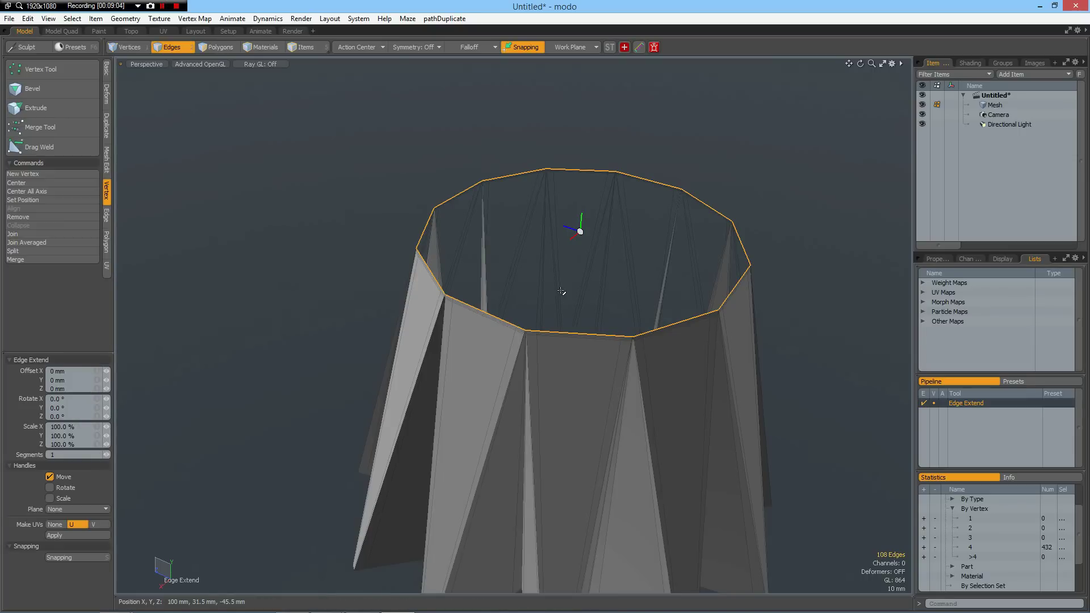
left_click(560, 291)
key("r")
left_click_drag(525, 236, 485, 239)
key("w")
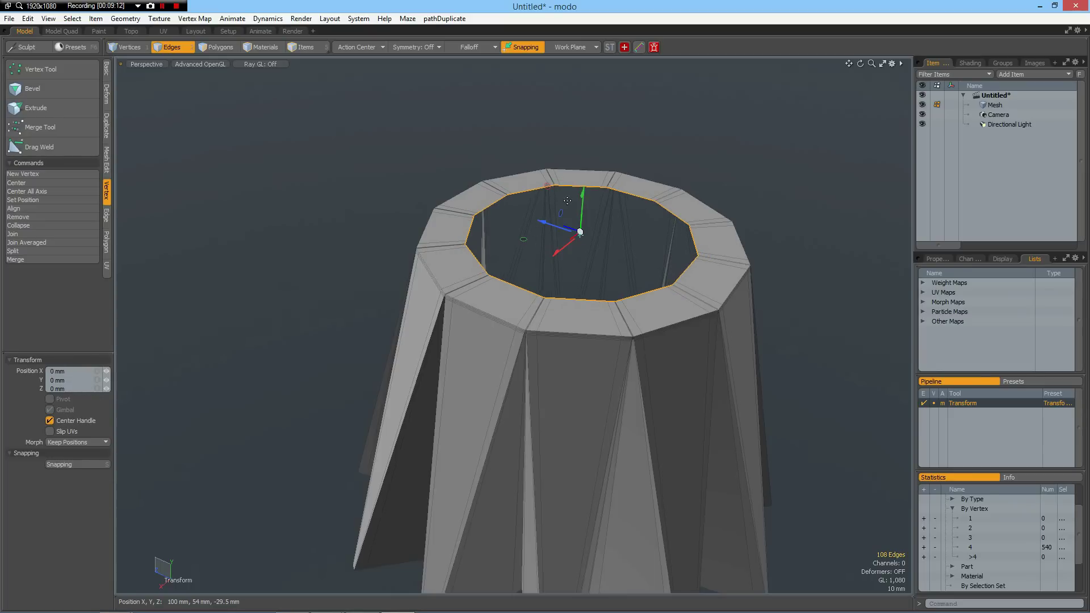
left_click_drag(580, 231, 582, 211)
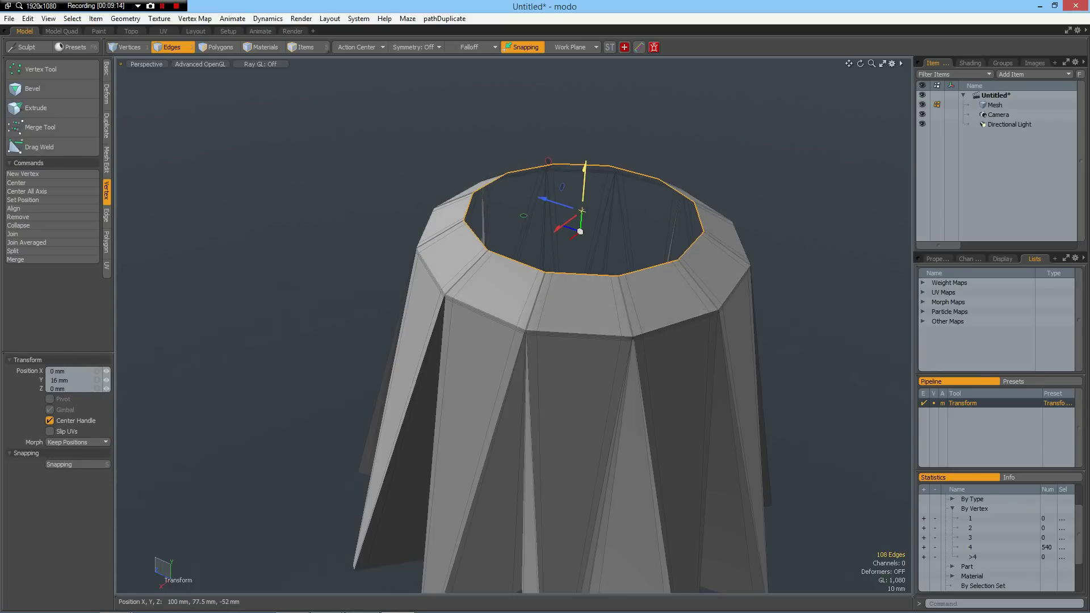
key("q")
- Examine the new sloped shoulder and its corners from several angles, with subdivision smoothing on and off
scroll(530, 324, "up", 4)
mouse_move(556, 325)
left_mouse_down("alt")
mouse_move(558, 312)
mouse_move(545, 343)
left_mouse_up("alt")
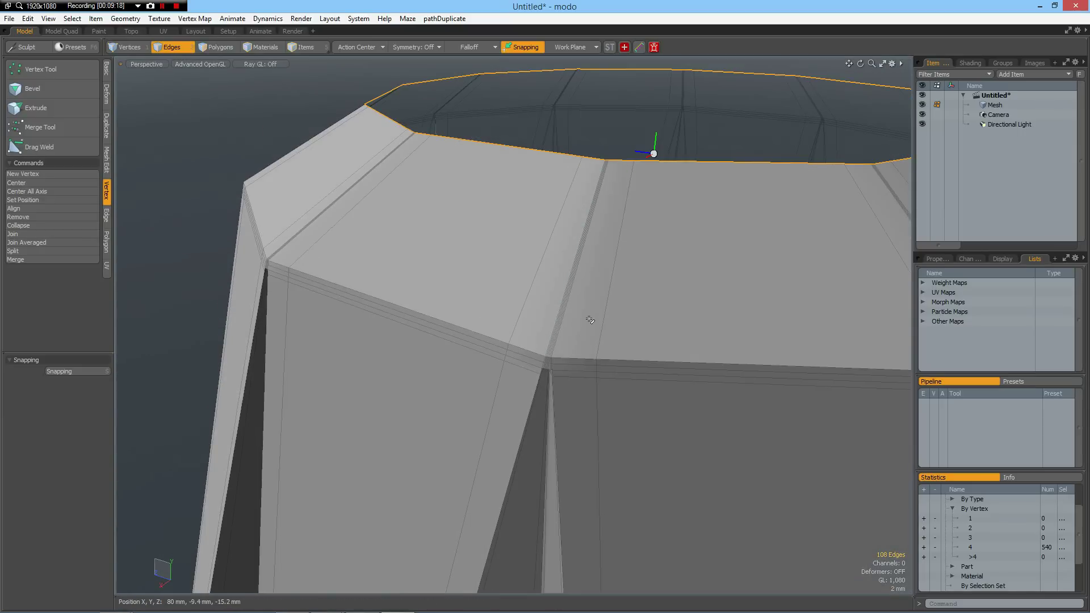
scroll(619, 283, "down", 10)
left_click_drag(625, 296, 453, 291, "alt")
key("Tab")
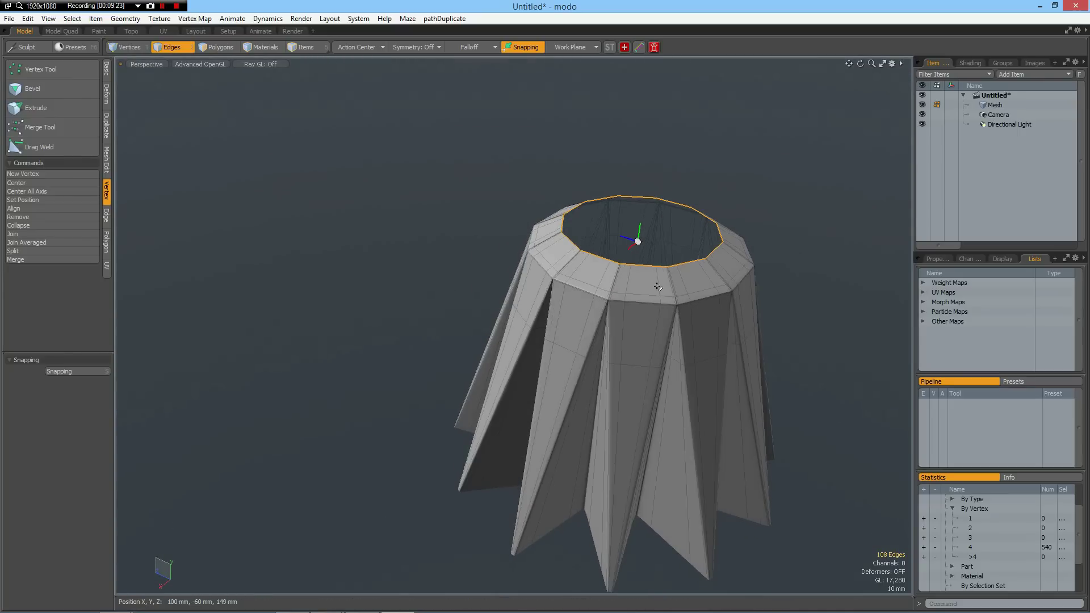
scroll(656, 286, "up", 4)
mouse_move(594, 275)
left_mouse_down("alt")
mouse_move(652, 187)
mouse_move(585, 283)
left_mouse_up("alt")
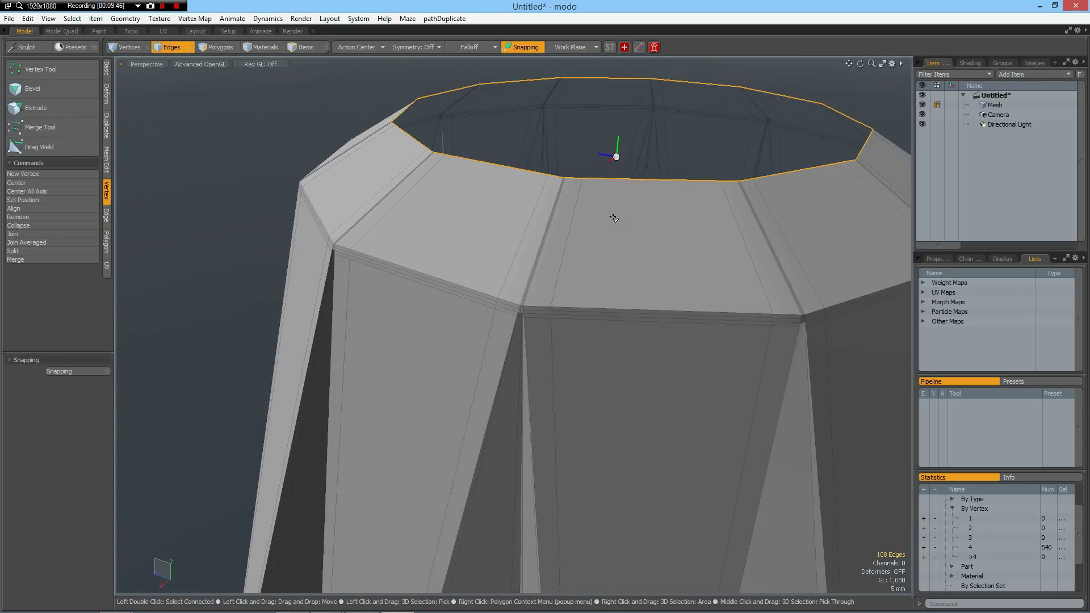
- Add an edge loop around the sloped shoulder, close to its lower corner edge
key("alt")
key("alt+l")
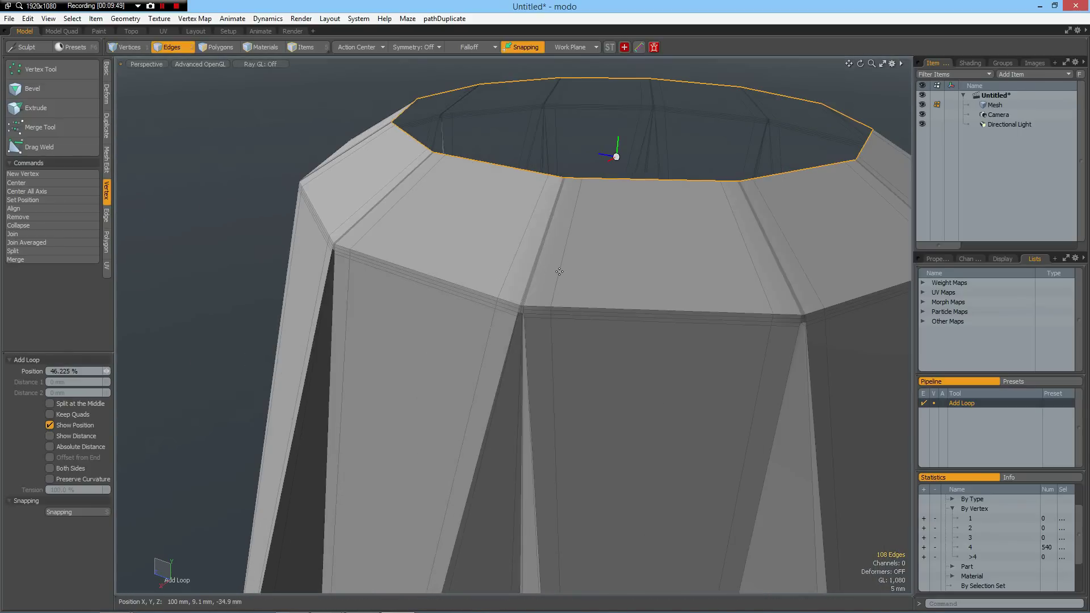
left_click(557, 271)
mouse_move(559, 273)
left_mouse_down()
mouse_move(567, 282)
mouse_move(557, 278)
left_mouse_up()
key("q")
- Add the new shoulder loop to the selected opening loop and round both into circles
double_click(638, 281, "shift")
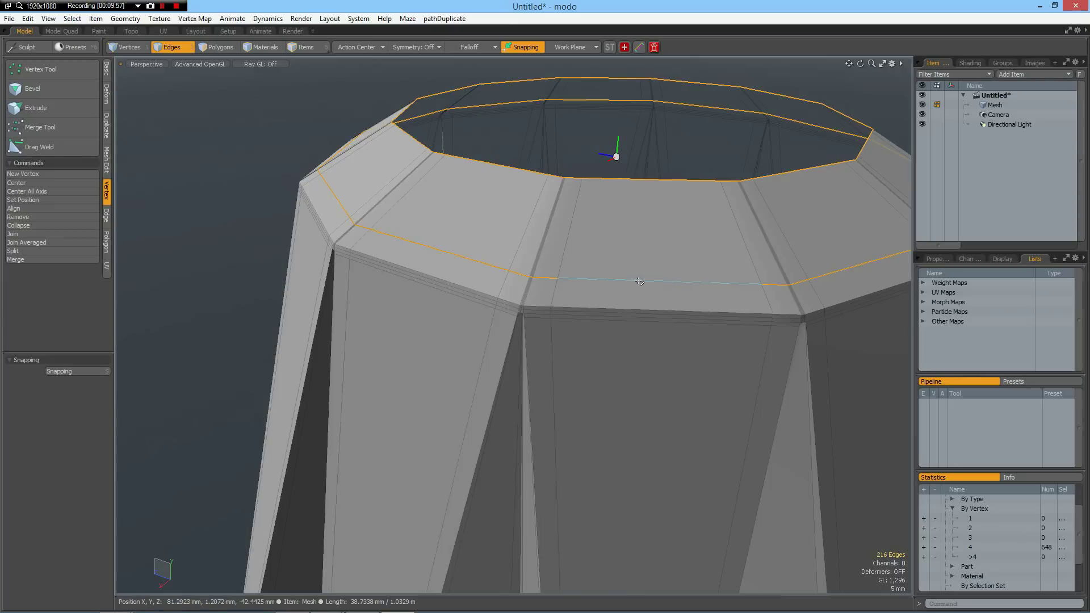
key("alt+c")
left_click(643, 333)
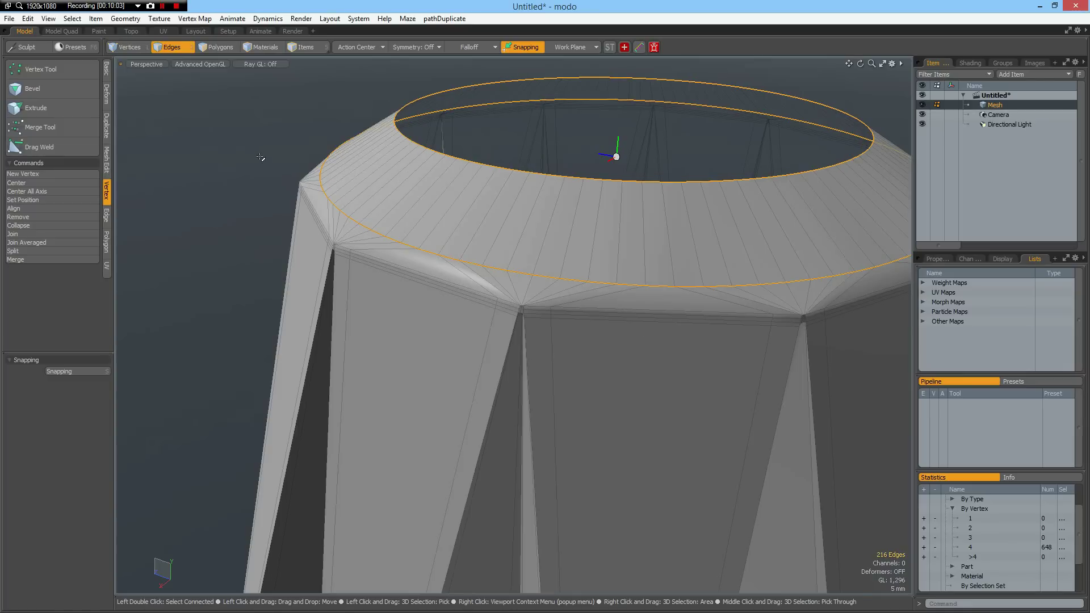
- Add a loop at about 60.6% between the shoulder's circular loop and the faceted corner edge, and clear the edge selection
scroll(569, 307, "up", 5)
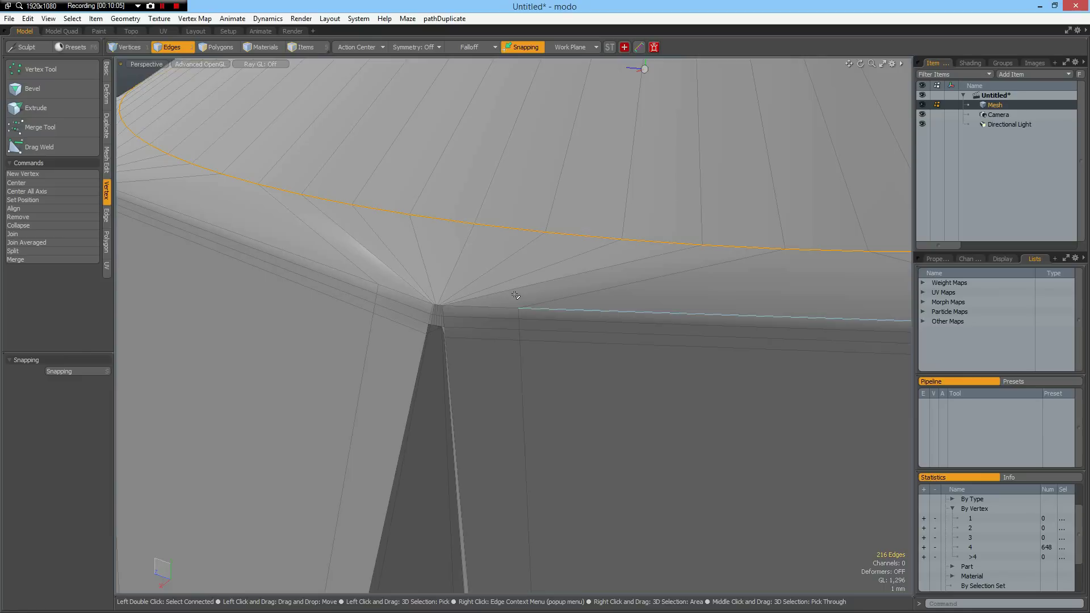
key("alt+l")
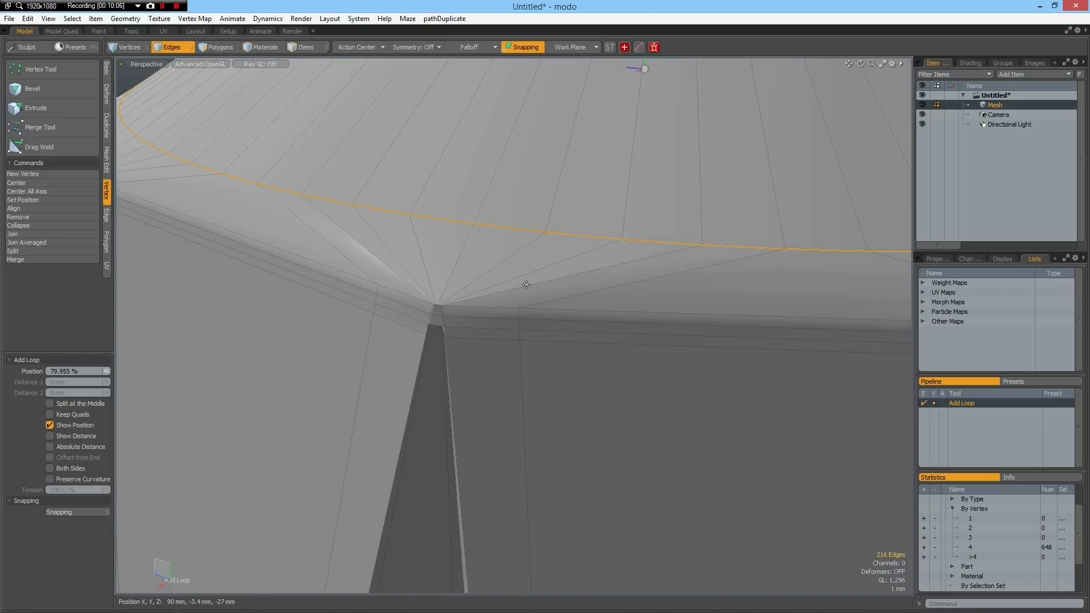
left_click(535, 282)
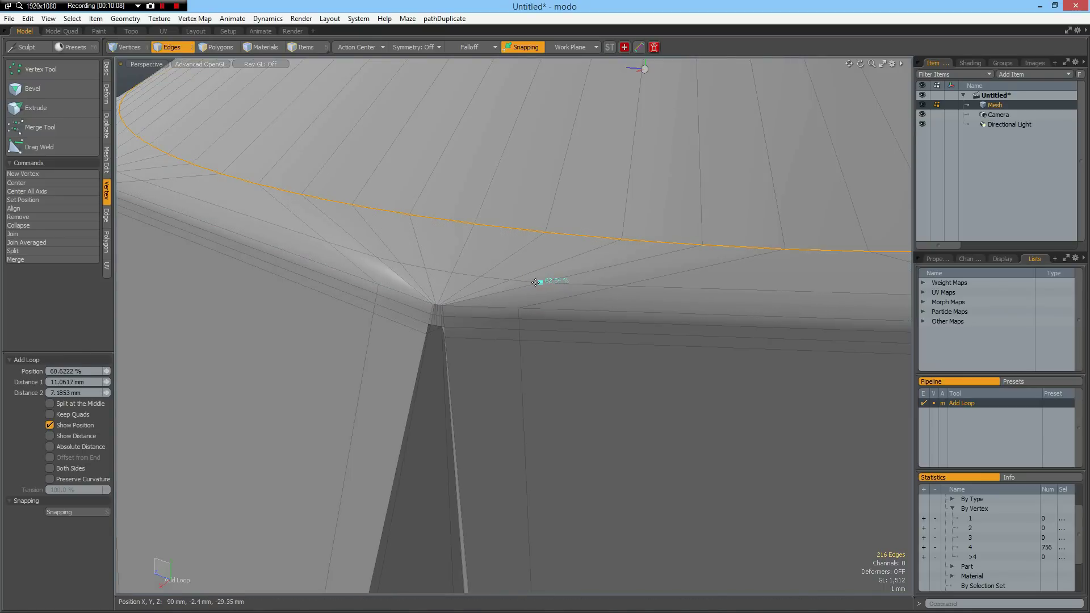
key("space")
scroll(536, 278, "down", 5)
left_click(260, 199)
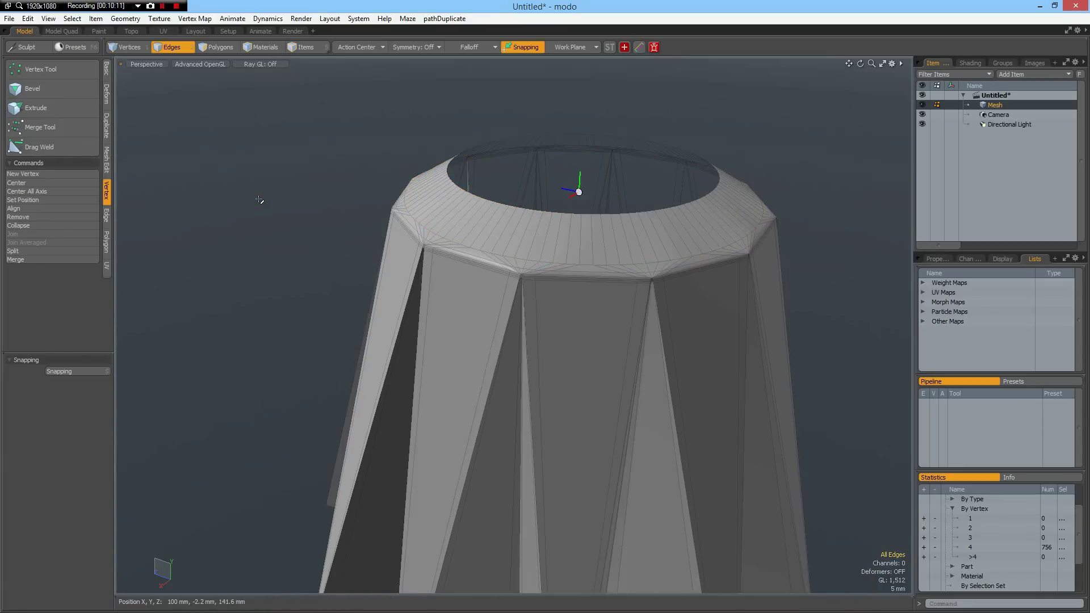
- Preview the rounded shoulder with subdivision smoothing and return to the plain polygon display
left_click_drag(437, 316, 465, 306, "alt")
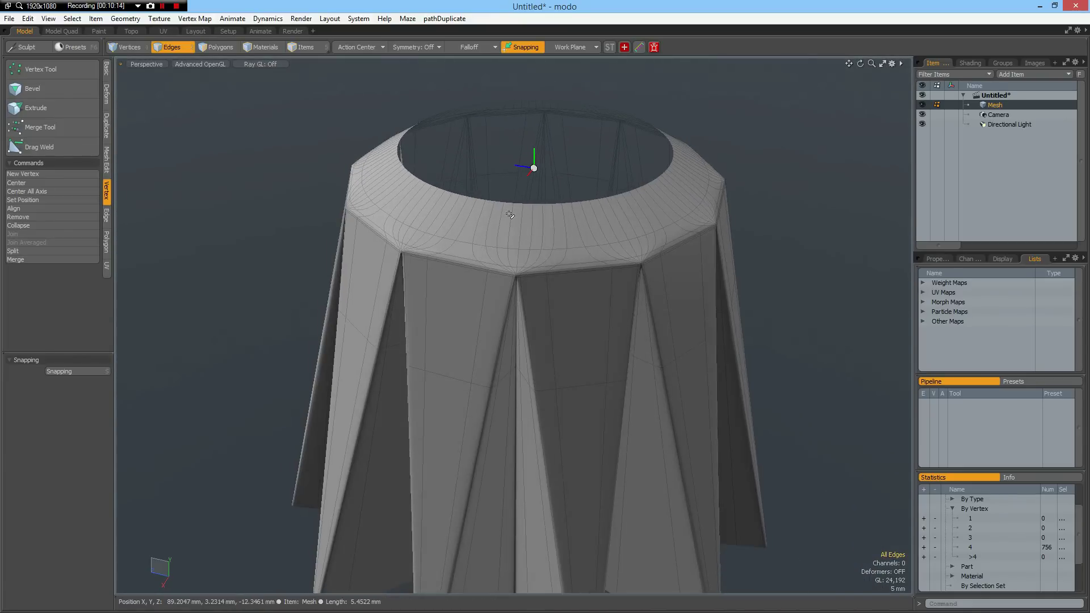
scroll(509, 214, "up", 3)
scroll(511, 214, "down", 3)
key("Tab")
left_click_drag(542, 220, 544, 331, "alt")
- Select the circular edge loop of the opening and fill it with a single polygon
scroll(545, 329, "up", 2)
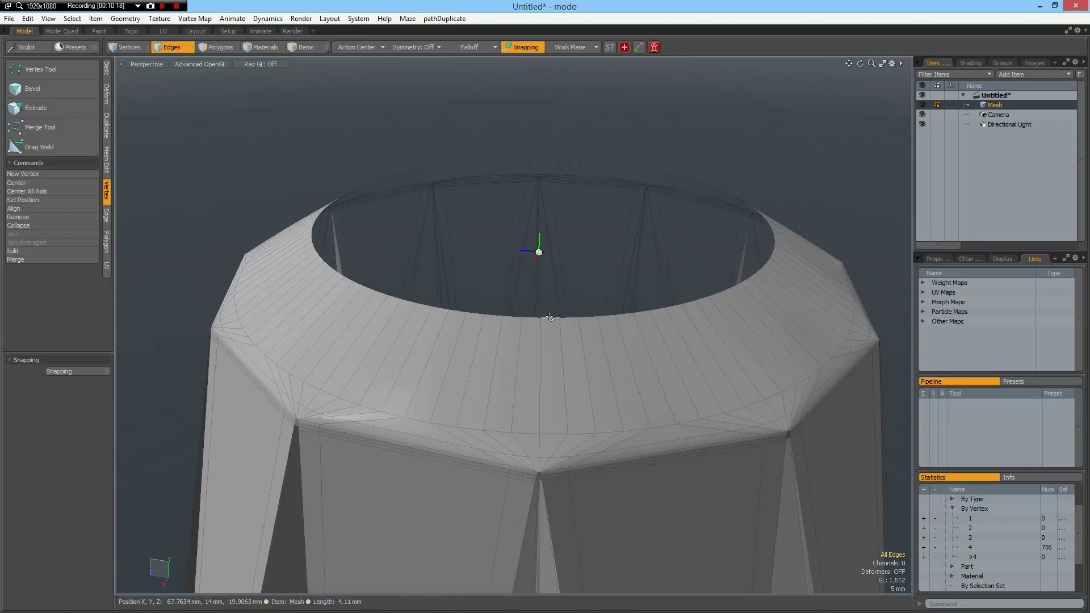
double_click(554, 307)
scroll(554, 307, "down", 4)
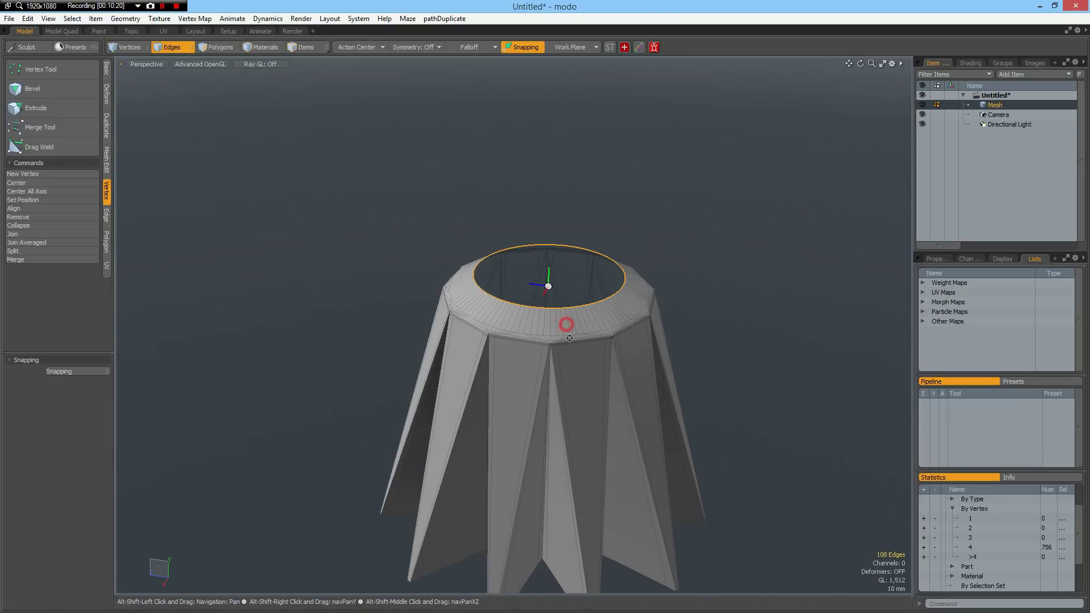
left_click_drag(564, 323, 568, 334, "alt+shift")
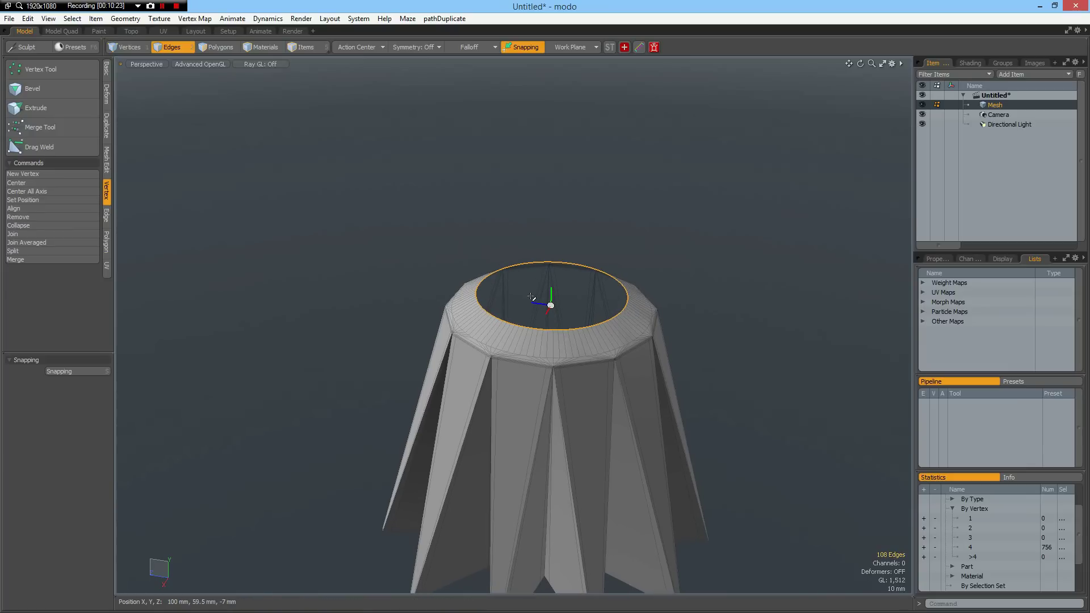
key("p")
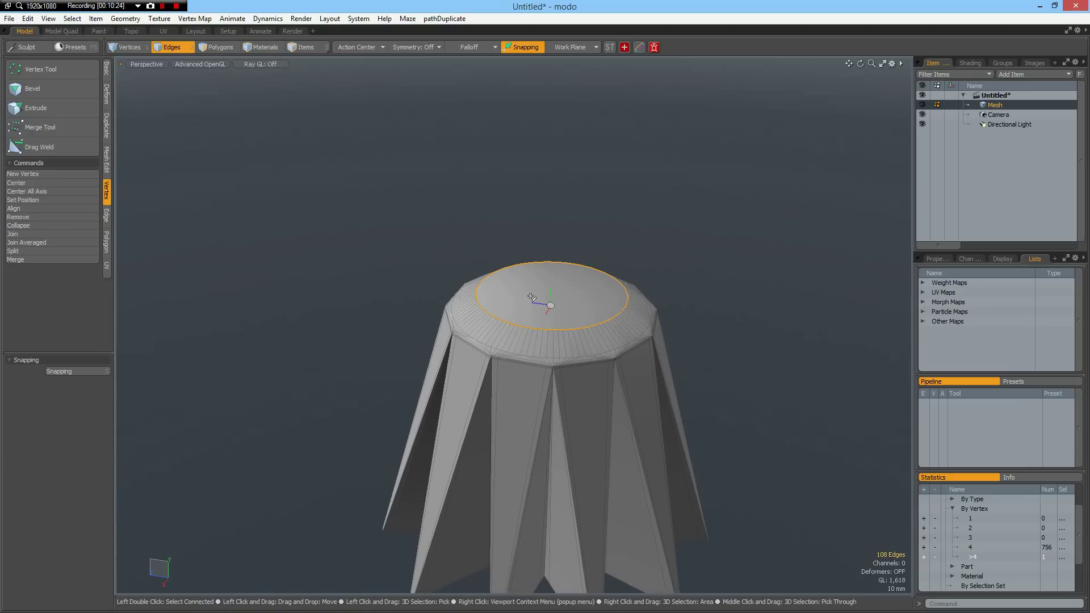
- Bevel the circular cap polygon straight up to form a short cylindrical neck above the shoulder
key("3")
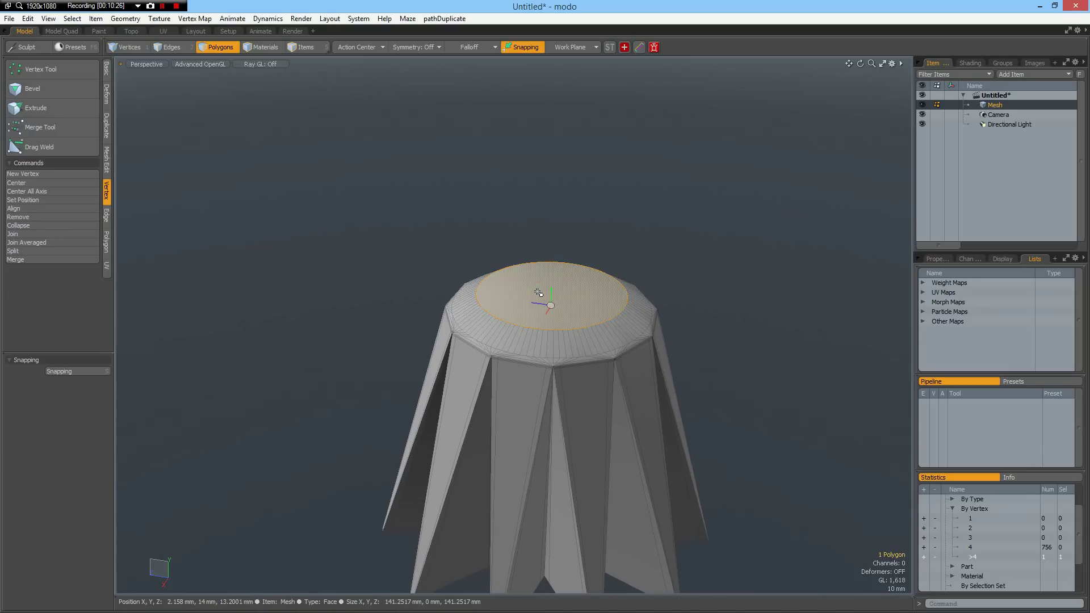
key("b")
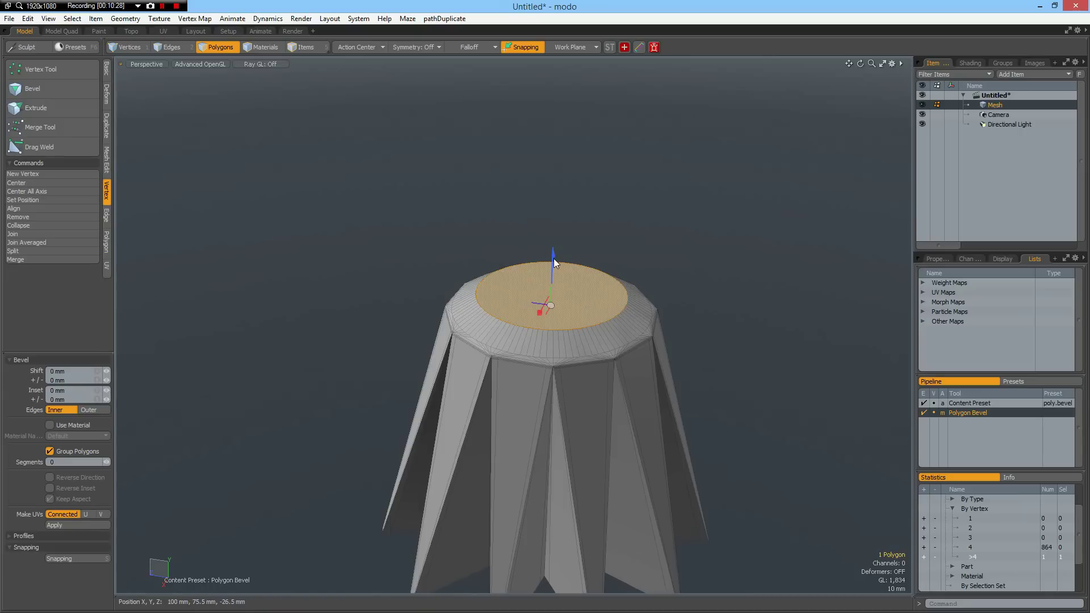
left_click_drag(554, 257, 555, 186)
left_click(765, 231, "shift")
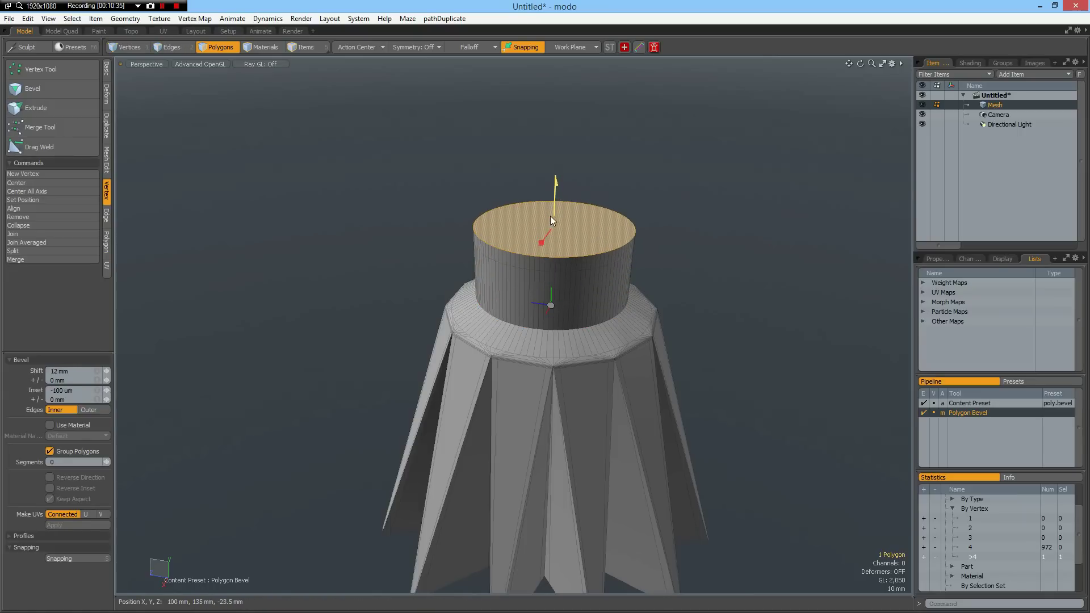
- Bevel the neck's end face outward into an overhanging disc and raise it slightly to give the disc a thin rim
left_click(540, 243)
left_click_drag(541, 243, 524, 266)
left_click(742, 273)
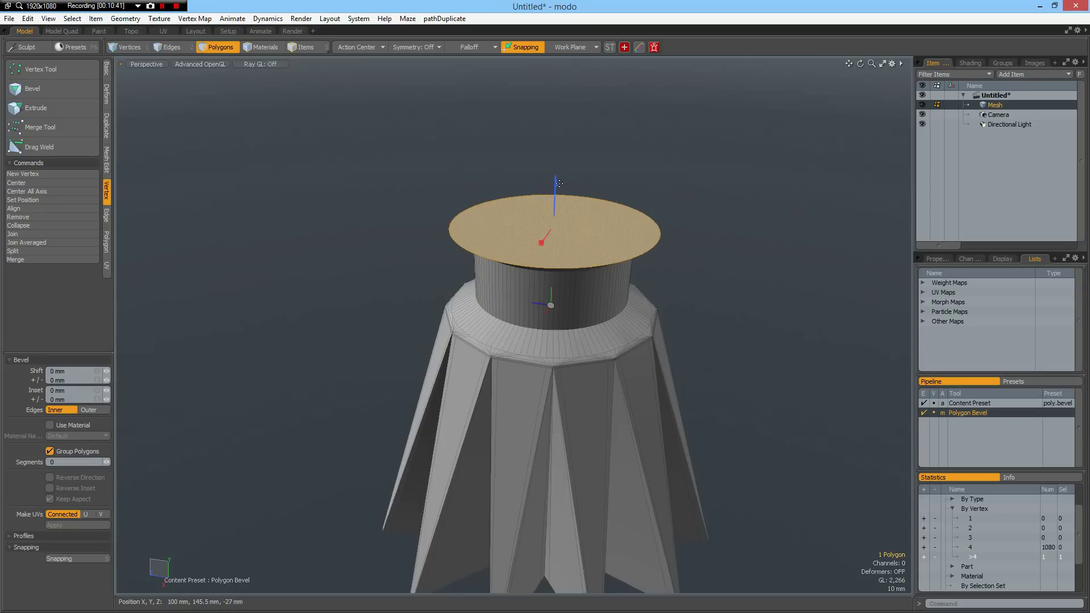
left_click_drag(556, 182, 556, 171)
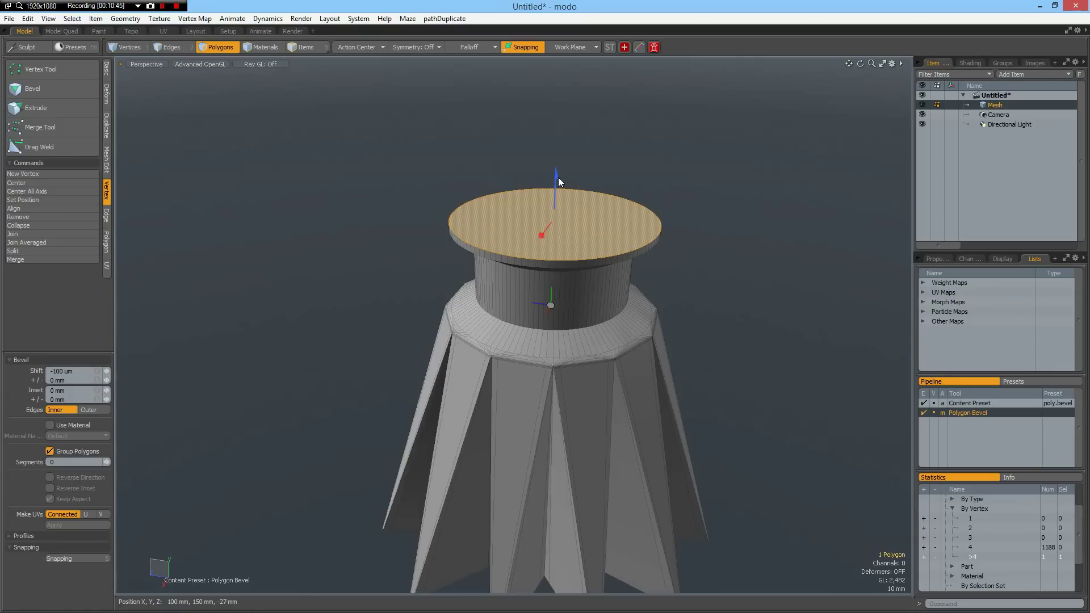
- Bevel the disc's upper face up 57.4 mm with a 53.6 mm inset, and raise the smaller face 40 mm as a second neck
left_click_drag(557, 178, 558, 107)
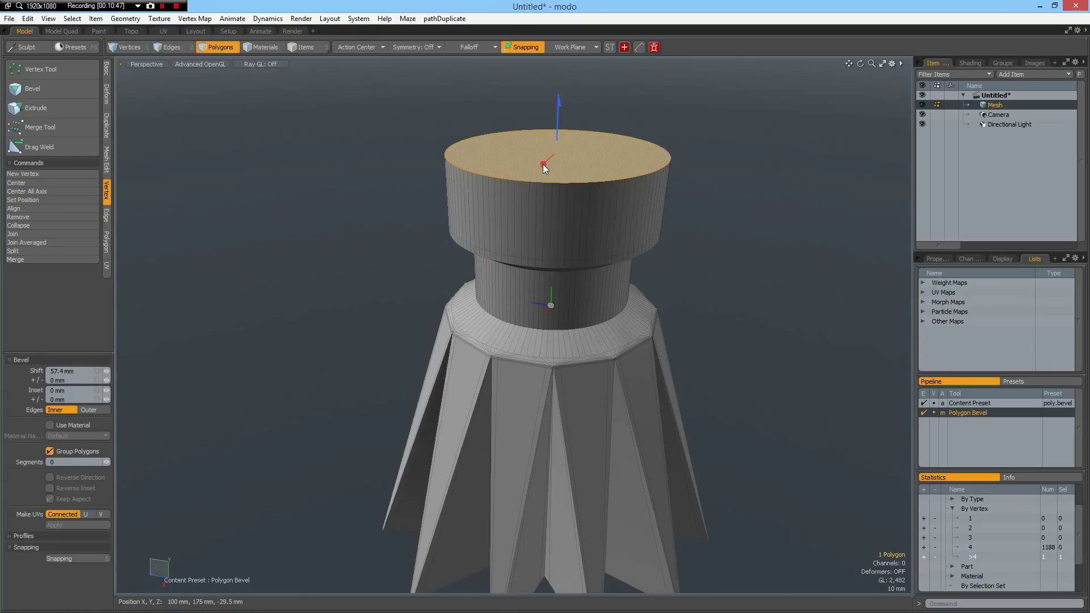
left_click_drag(543, 164, 554, 161)
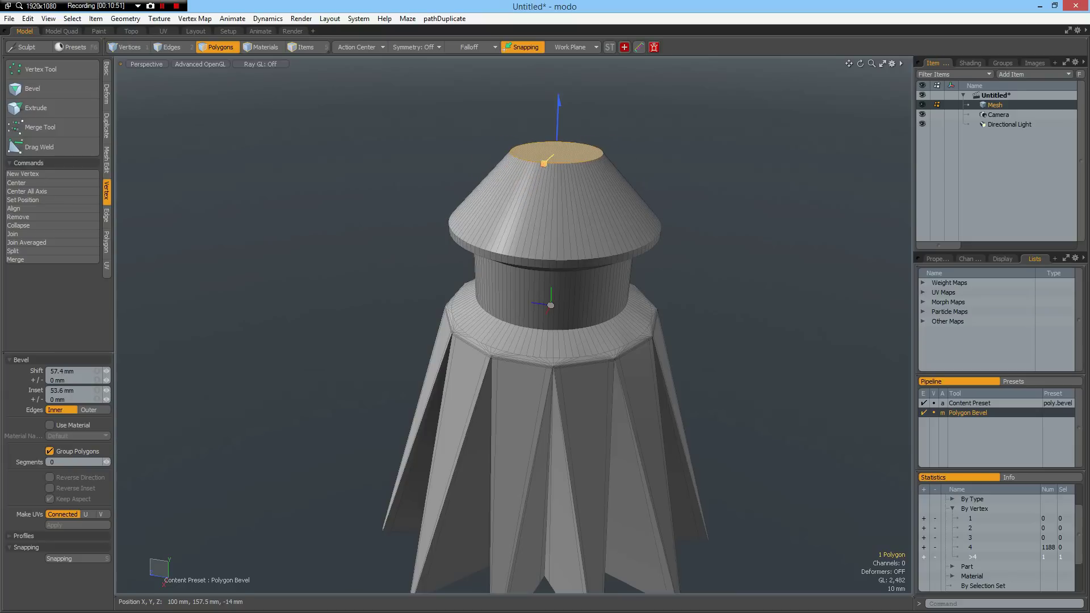
left_click(784, 210, "shift")
left_click_drag(559, 107, 560, 59)
left_click_drag(790, 173, 790, 168)
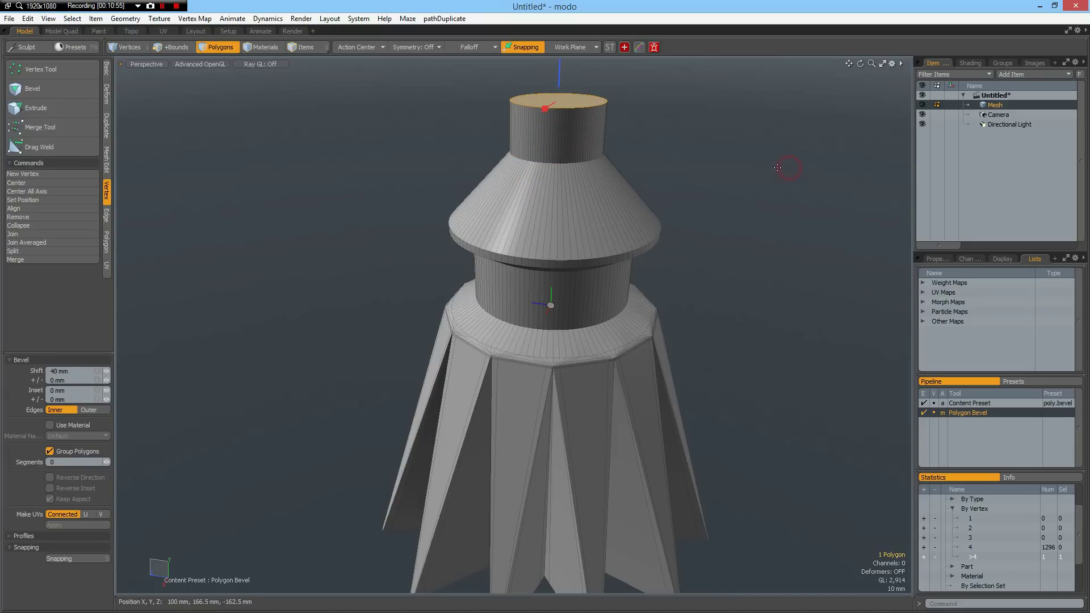
- Inset the upper neck's end face, push it down inside to hollow the neck, and clear the polygon selection
left_click_drag(546, 108, 544, 109)
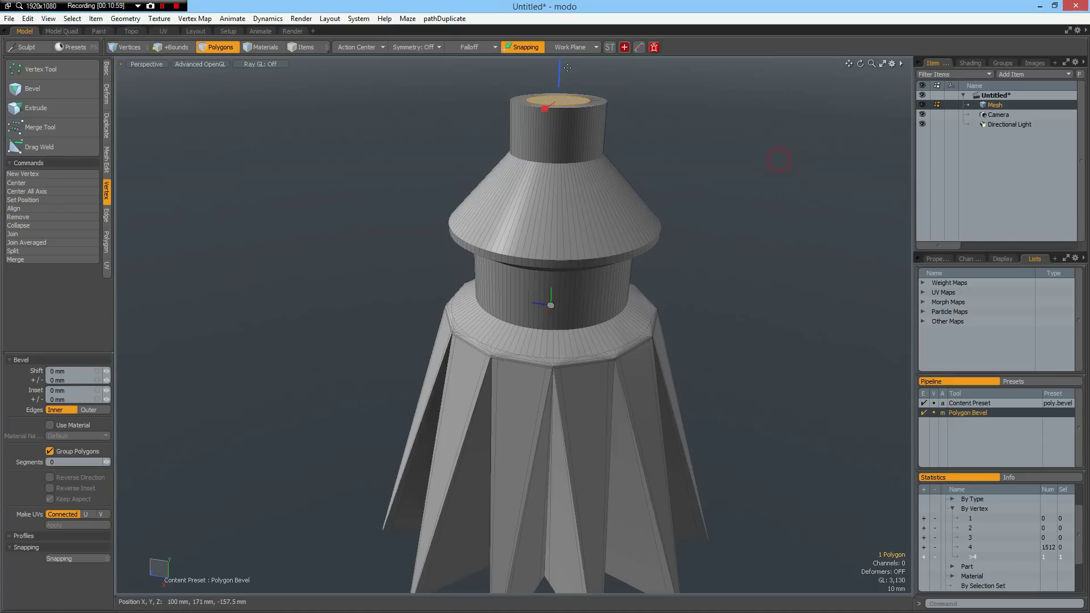
left_click_drag(562, 71, 662, 496)
key("space")
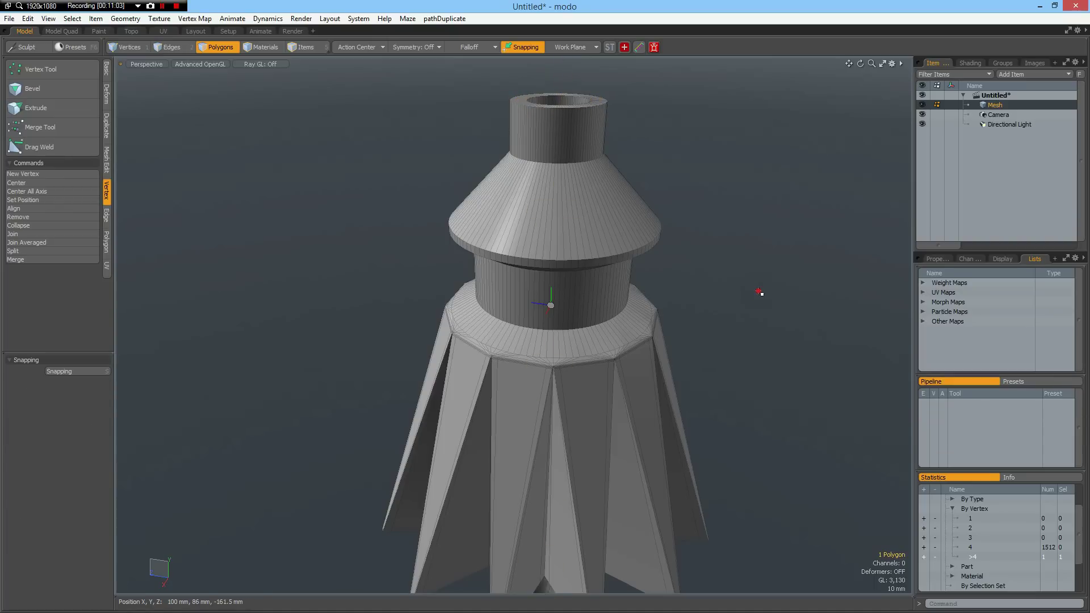
left_click(760, 293)
- Bevel the edge loops around both necks, the hollow's rim and the overhanging disc by a narrow width, and clear the edge selection
left_click_drag(568, 110, 554, 165, "alt+shift")
scroll(555, 165, "up", 5)
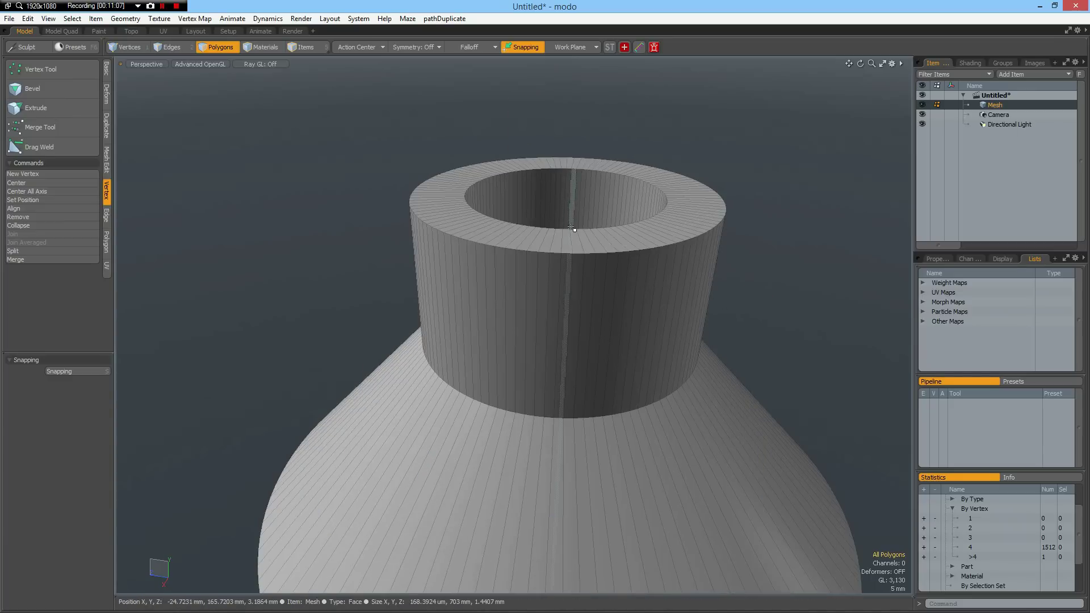
key("2")
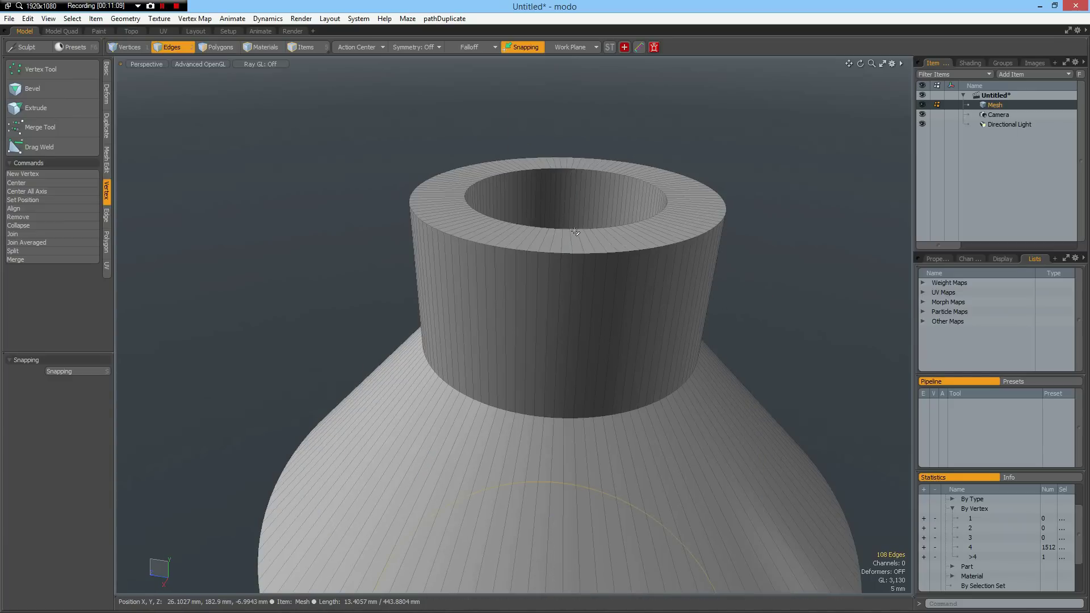
left_click(573, 230)
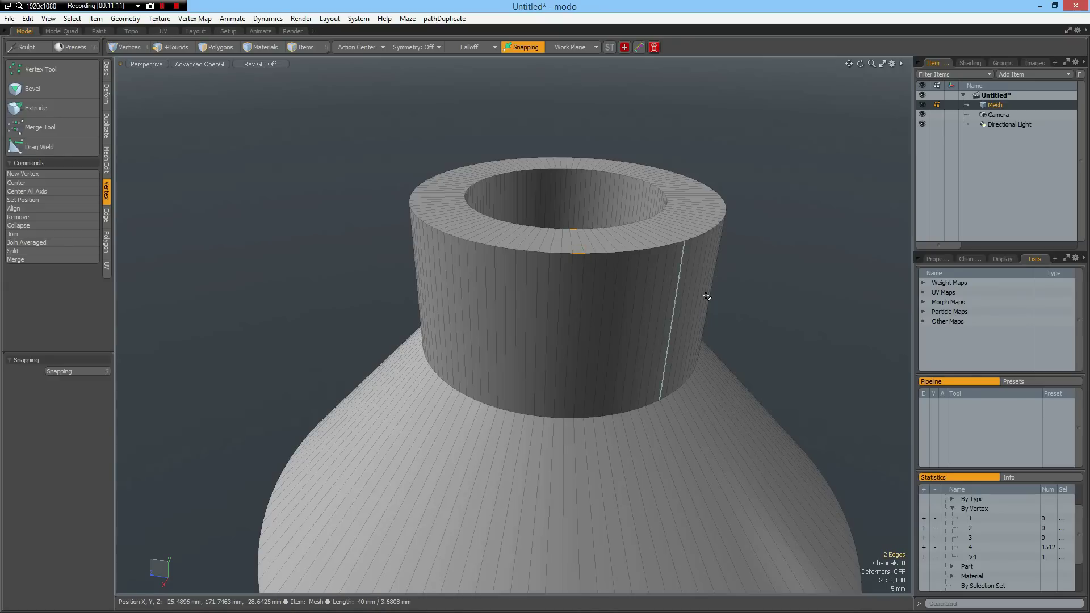
key("Up")
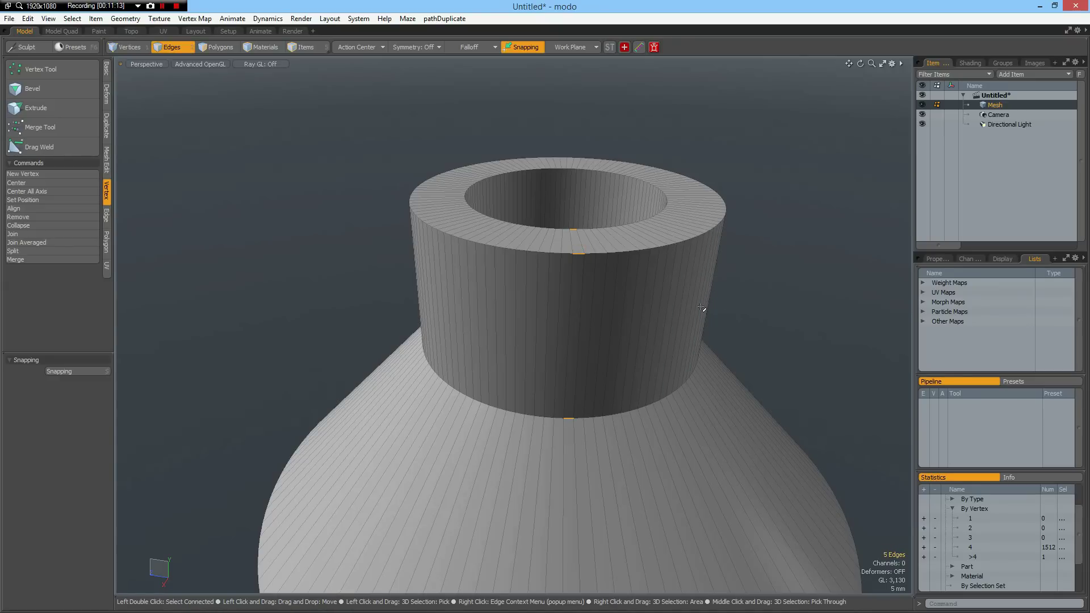
scroll(702, 308, "down", 5)
left_click_drag(649, 409, 667, 375, "alt")
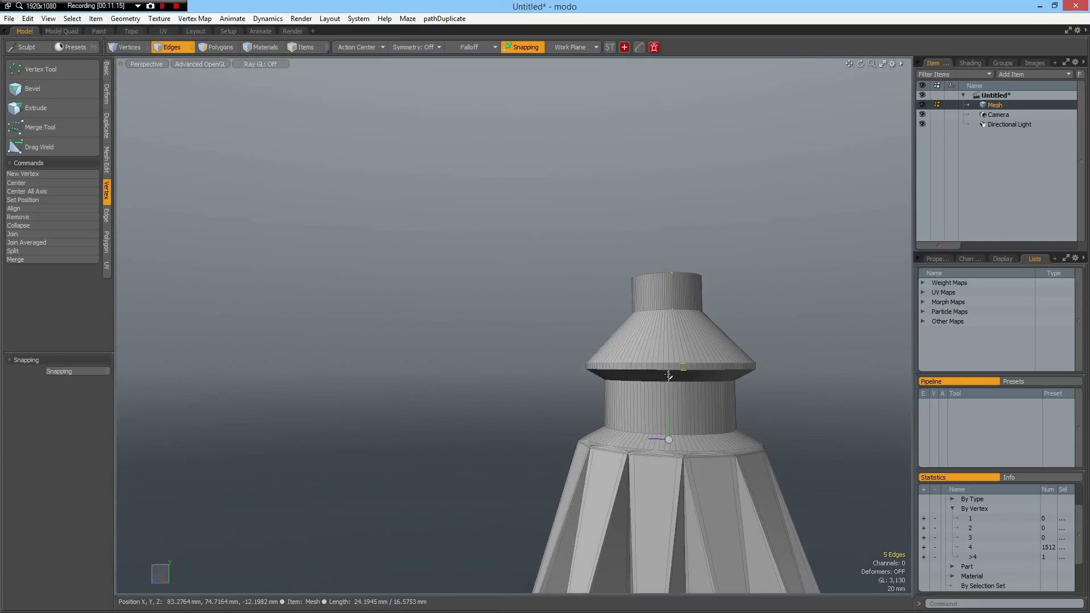
key("l")
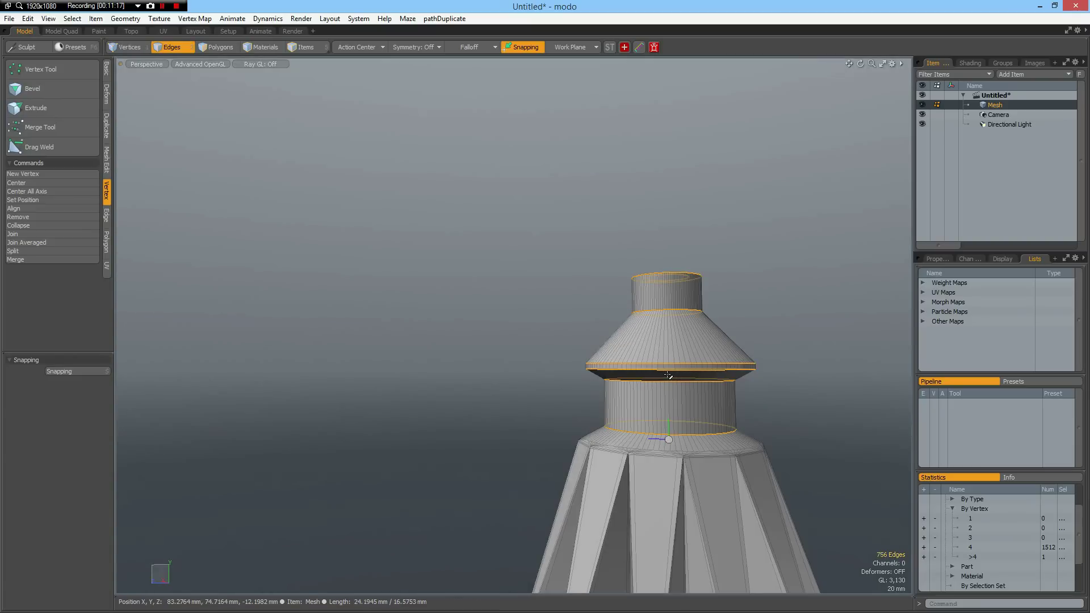
key("b")
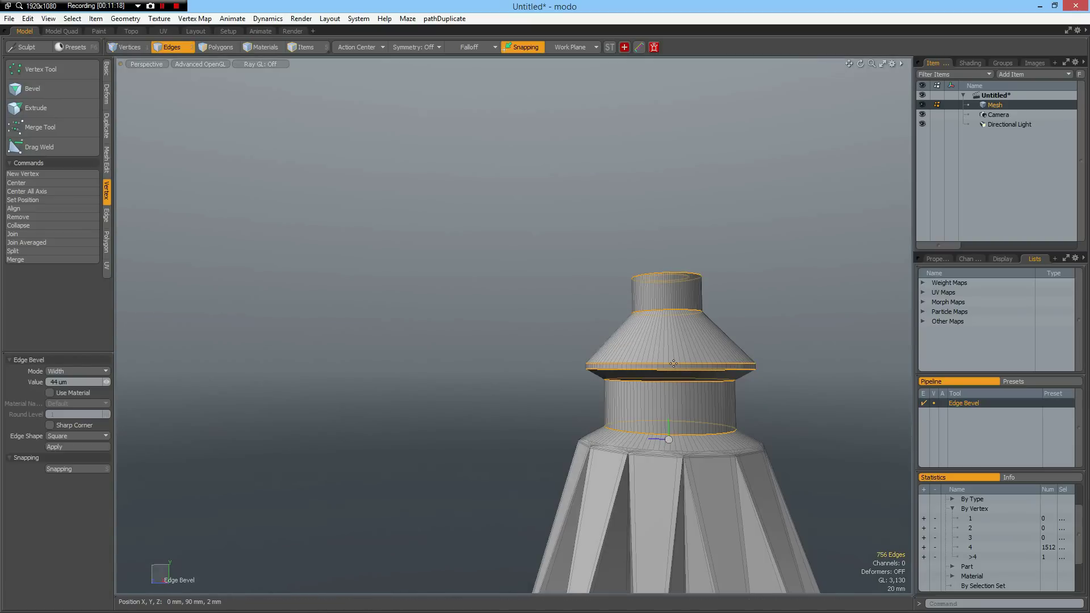
scroll(679, 366, "up", 2)
scroll(678, 366, "up", 2)
left_click(635, 318)
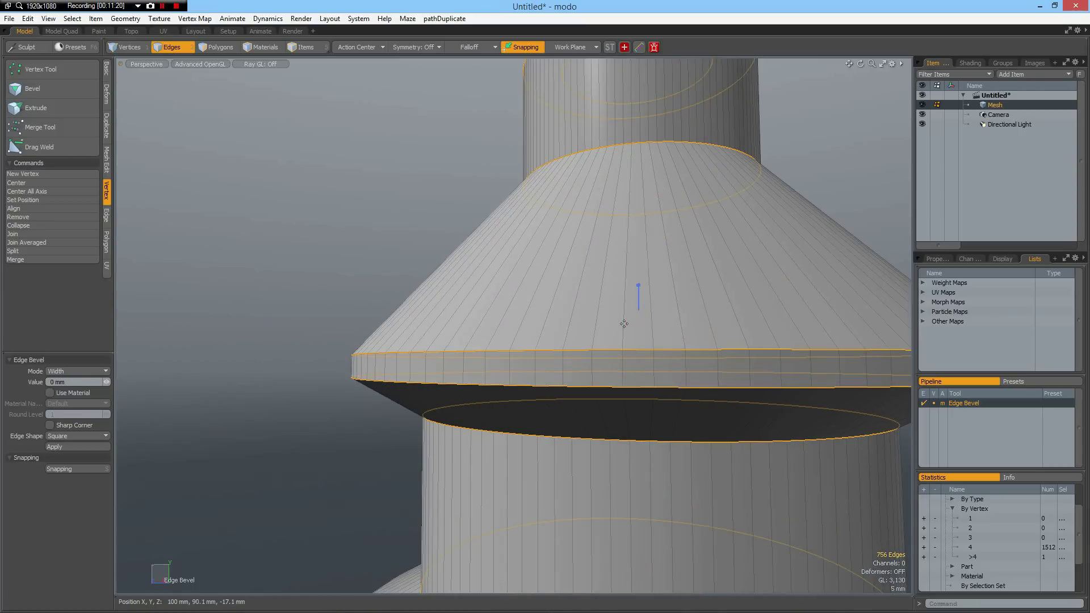
left_click(626, 323)
left_click(658, 294)
left_click_drag(658, 294, 693, 294)
left_click(401, 216)
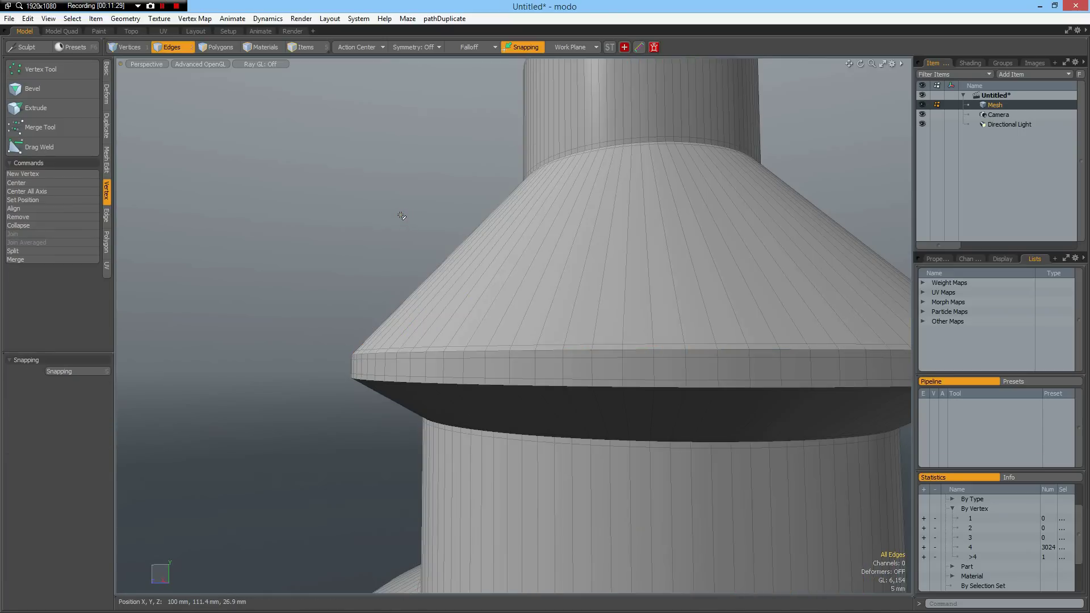
- Turn off the subdivision display, extend the ribbed base's open lower border loop, and scale the extended edges to 101.5 % in X and Z
scroll(791, 241, "down", 4)
left_click_drag(803, 299, 679, 250, "alt")
left_click_drag(639, 355, 639, 303, "alt")
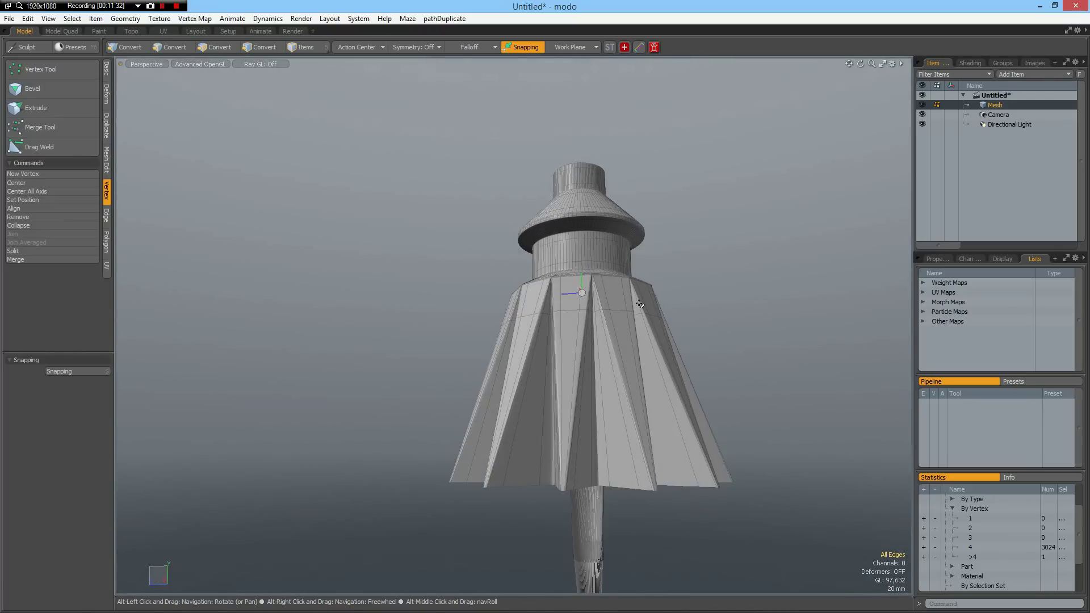
key("Tab")
left_click_drag(654, 514, 599, 326, "alt+shift")
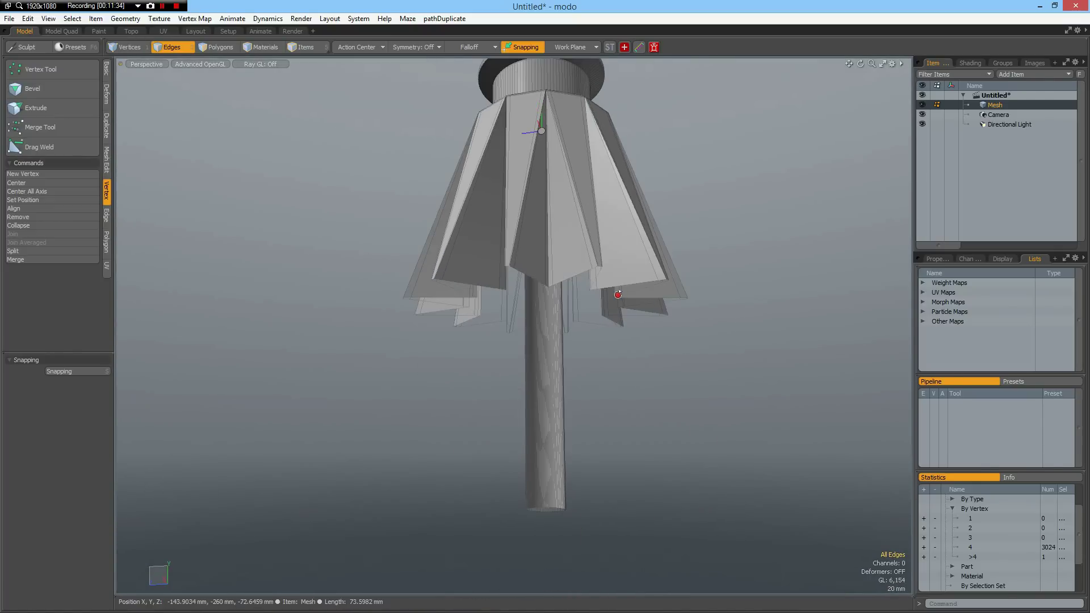
left_click_drag(622, 389, 605, 317, "alt")
scroll(594, 314, "up", 3)
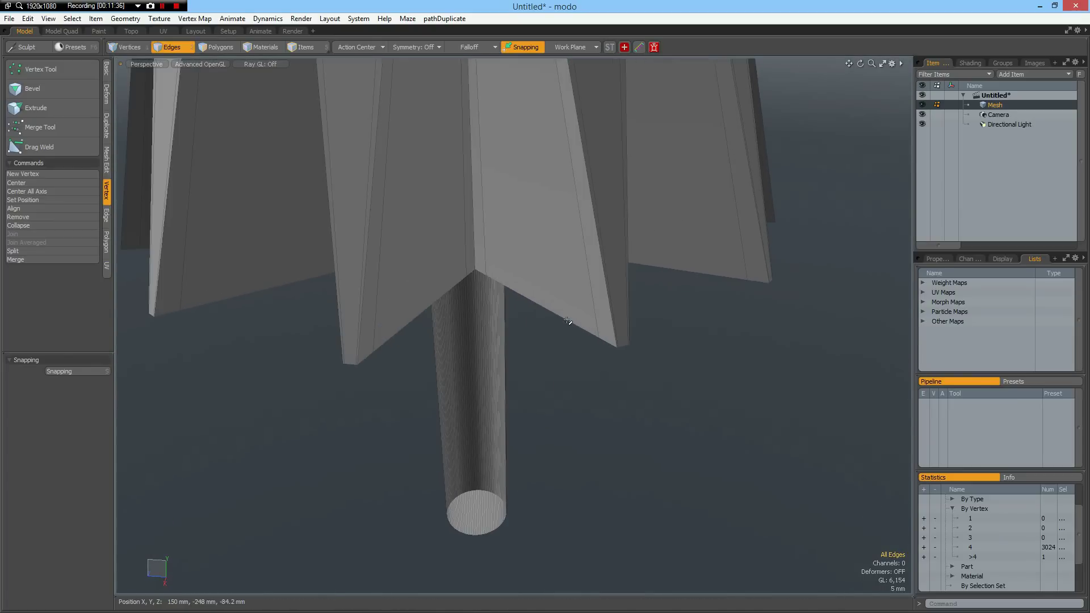
double_click(567, 321)
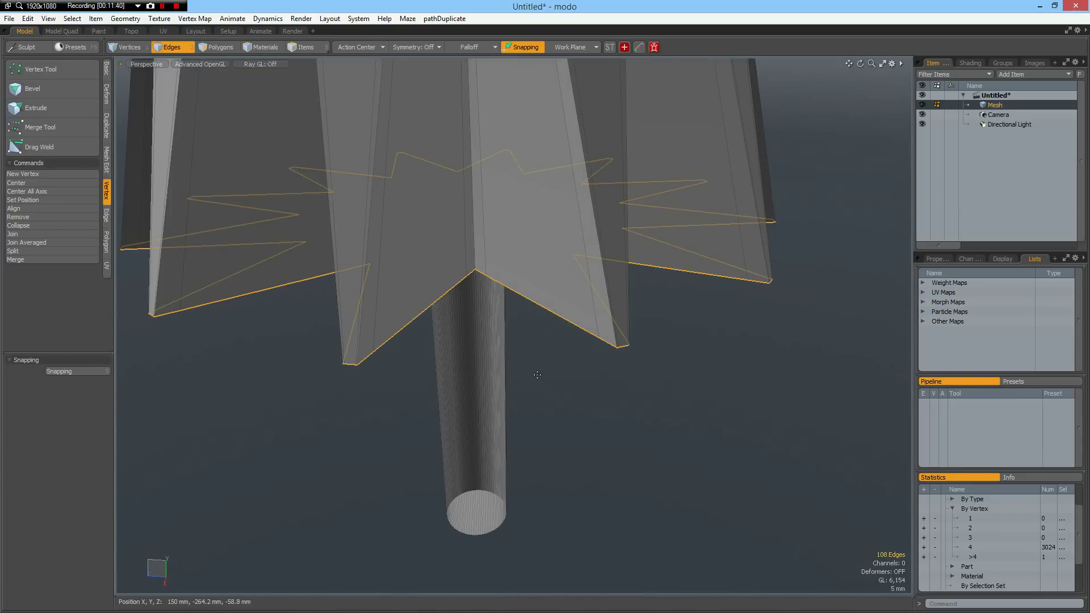
key("shift+x")
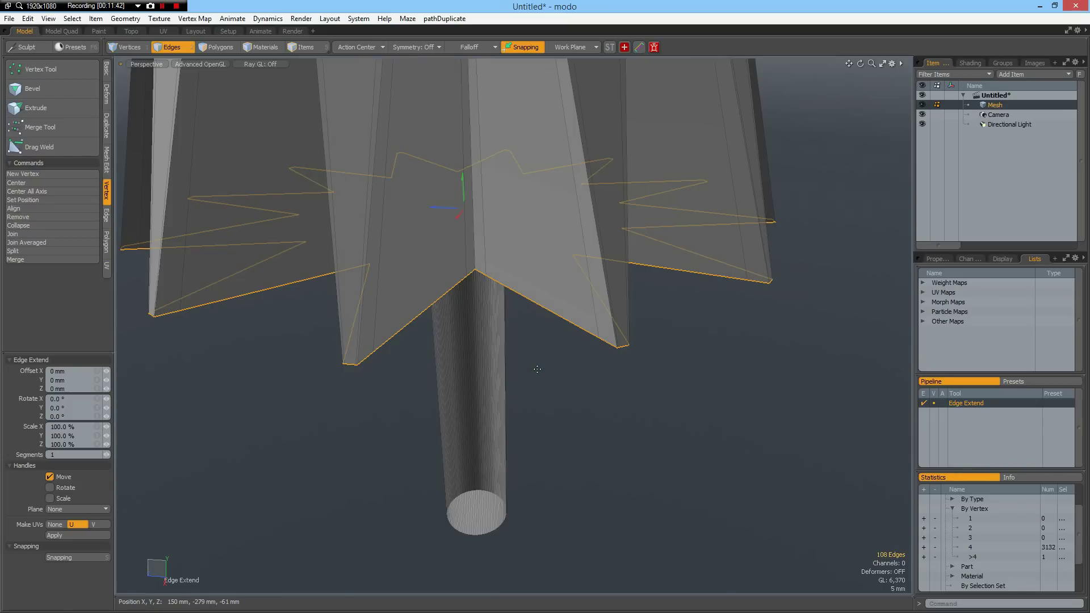
key("r")
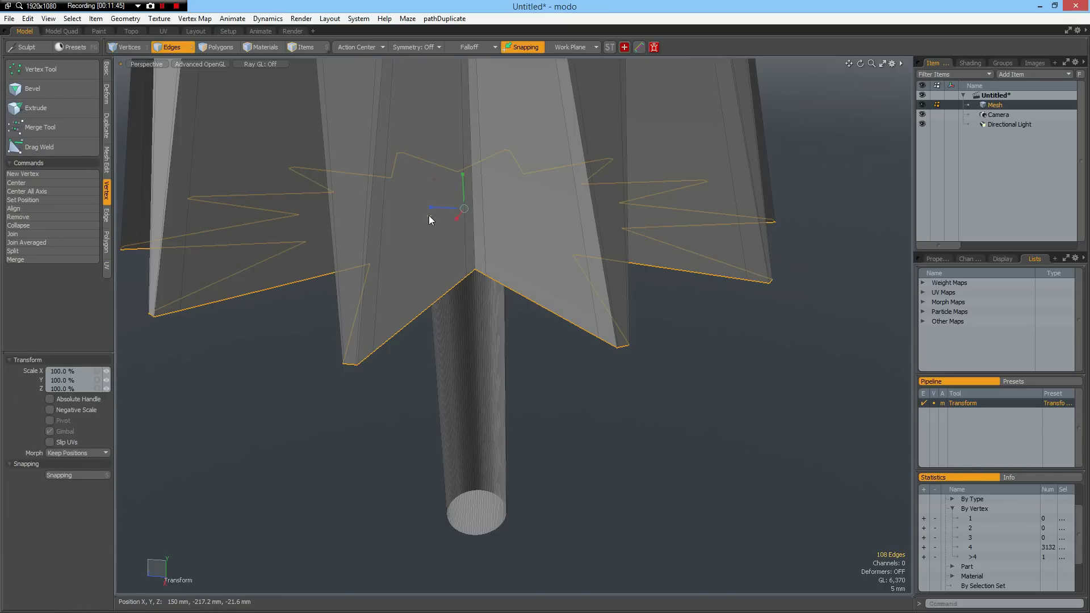
left_click_drag(429, 216, 432, 216)
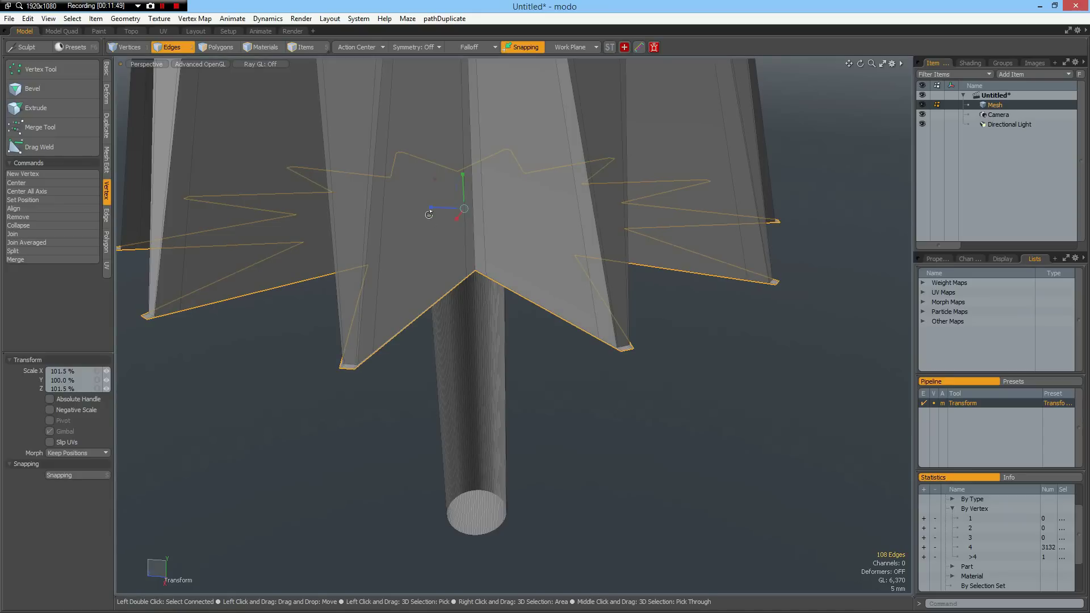
- Turn the extended border loop into a perfect circle and scale it to 52.5 % in X and Z around the rib tips
key("ctrl+alt+space")
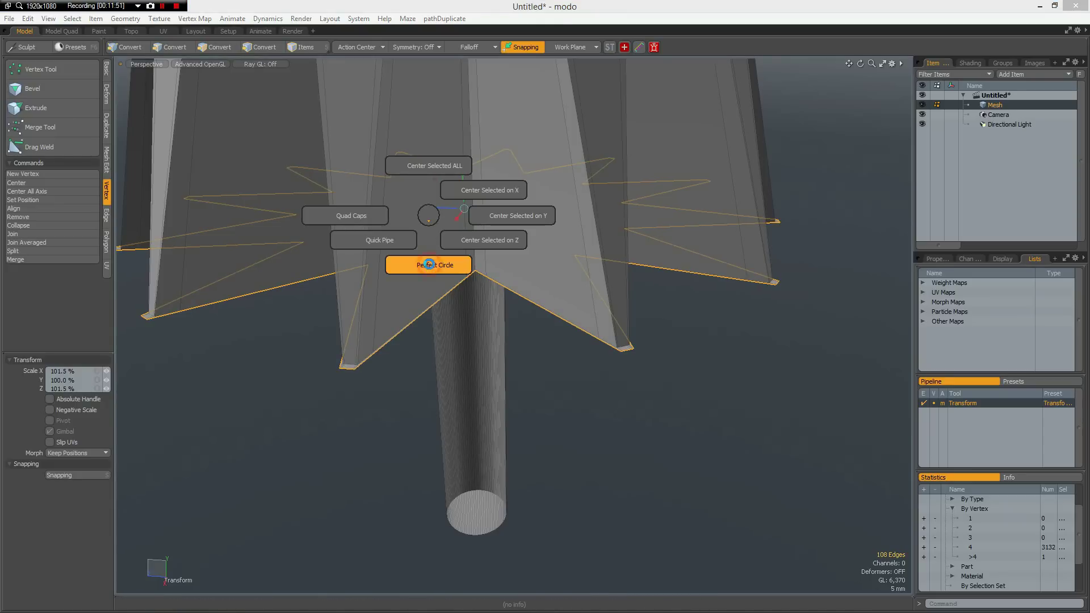
left_click(429, 264)
scroll(546, 311, "down", 5)
scroll(546, 311, "up", 3)
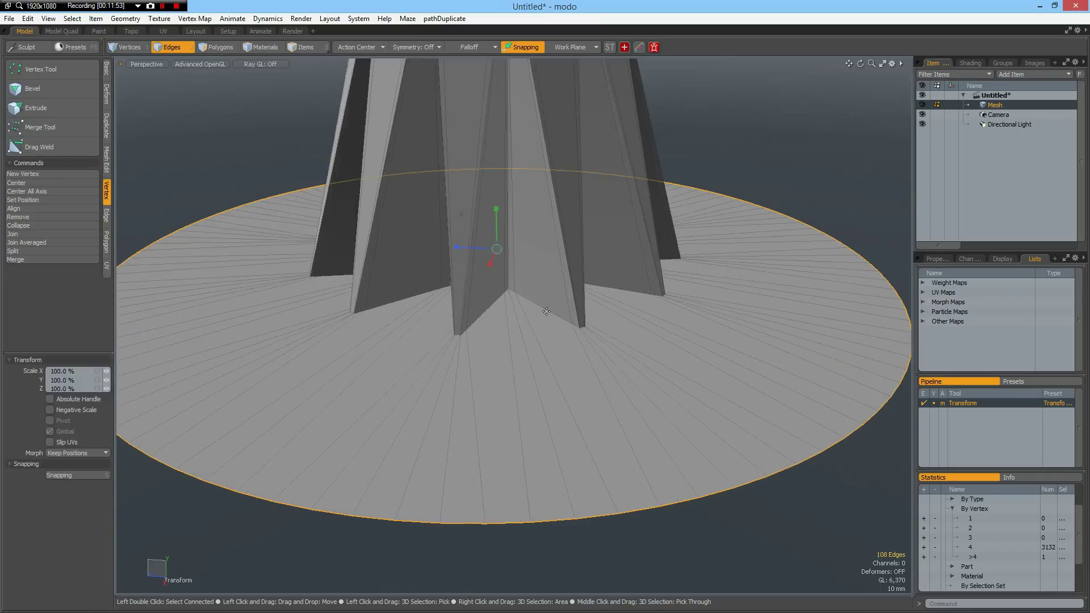
scroll(546, 311, "down", 2)
scroll(464, 277, "down", 2)
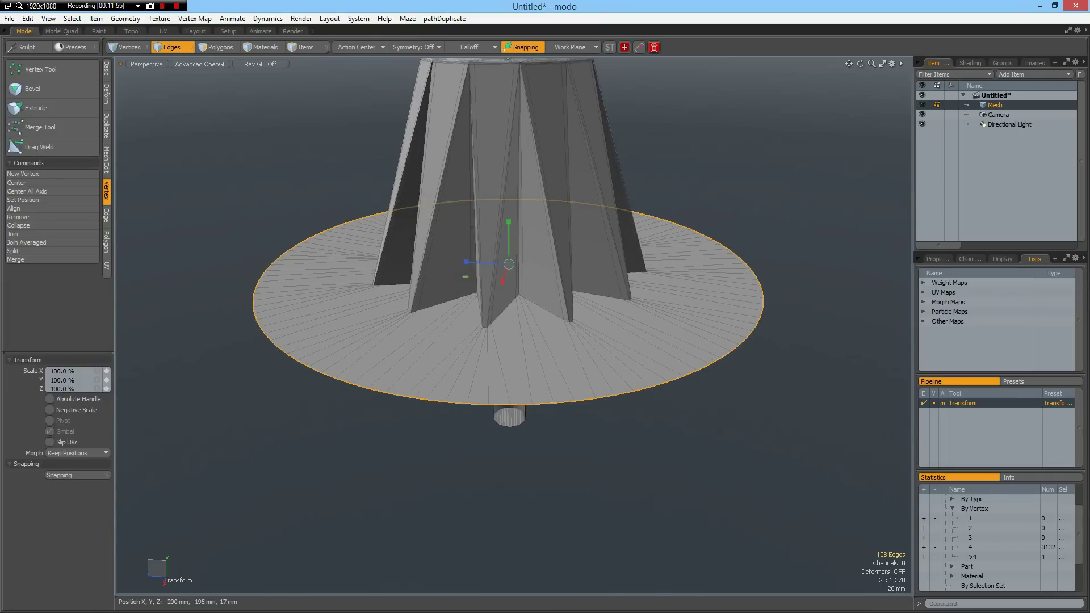
left_click_drag(465, 276, 411, 277)
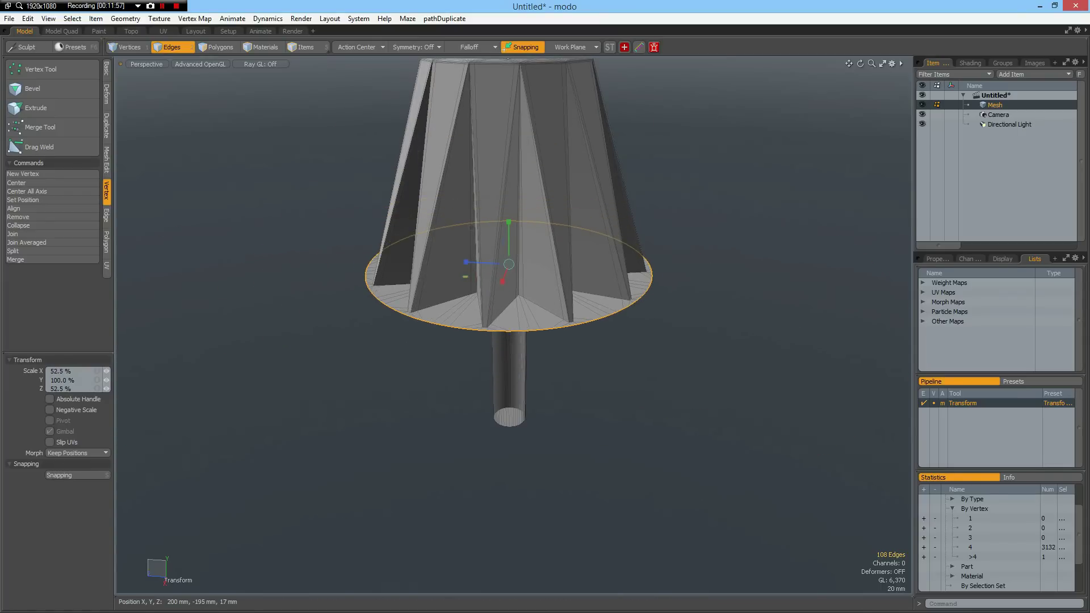
- Extend the circular border edges straight down 6.5 mm to give the base plate a rim
scroll(544, 319, "up", 2)
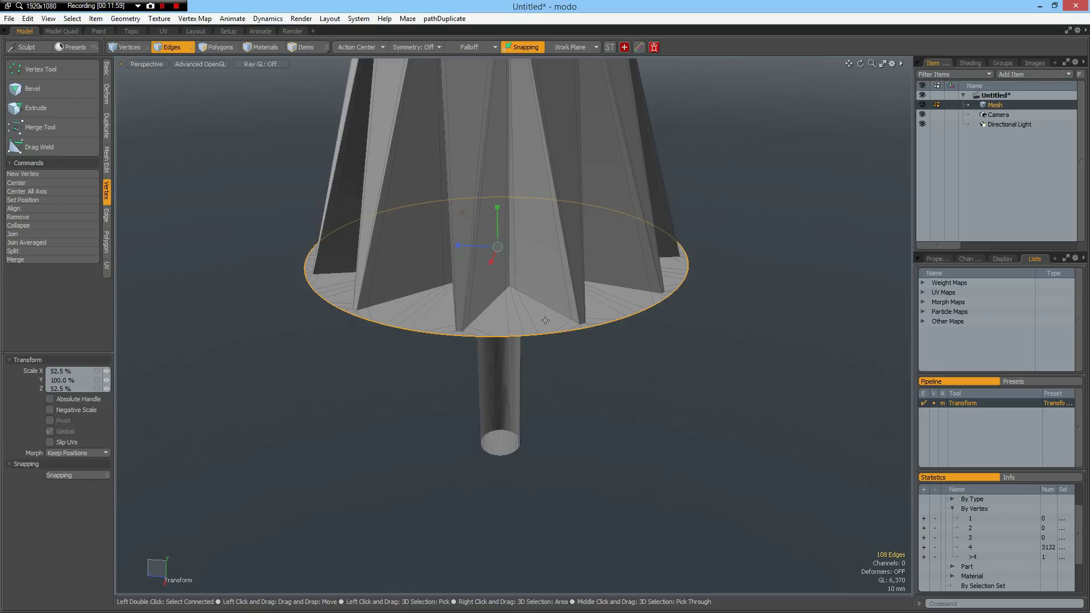
key("z")
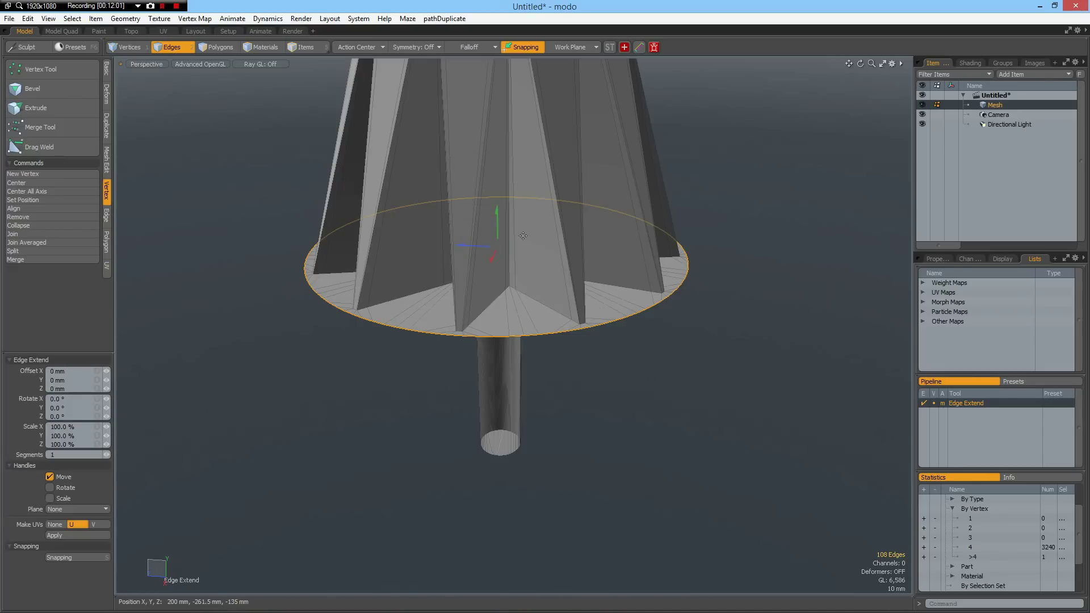
left_click_drag(497, 212, 497, 222)
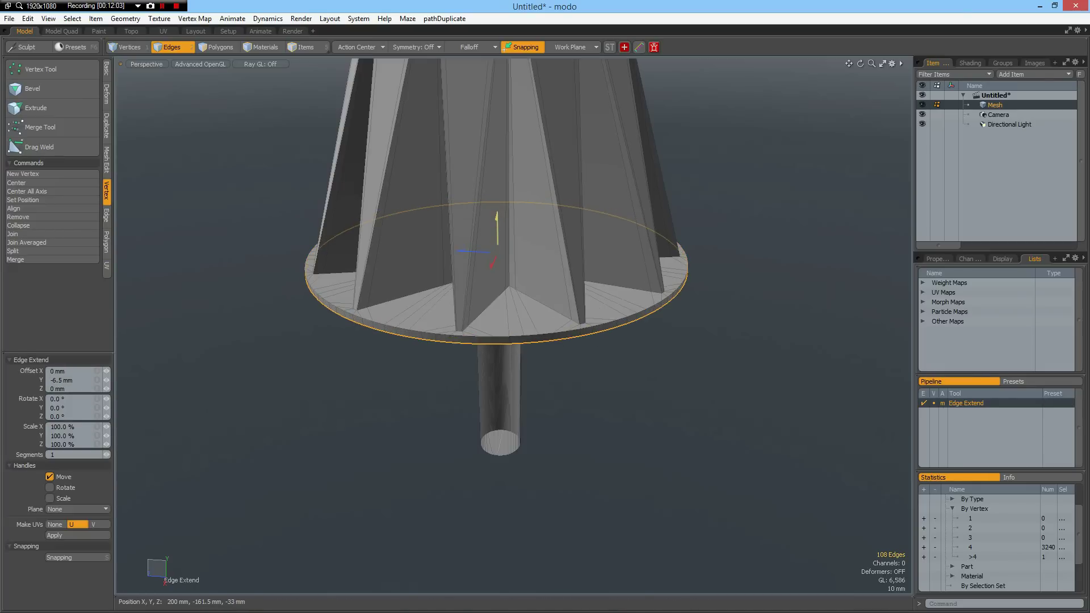
- In the right view, move the lower end of the central tube up 251 mm, close to the base plate's underside
mouse_move(649, 389)
left_mouse_down("alt")
mouse_move(652, 357)
mouse_move(639, 380)
left_mouse_up("alt")
key("KP_3")
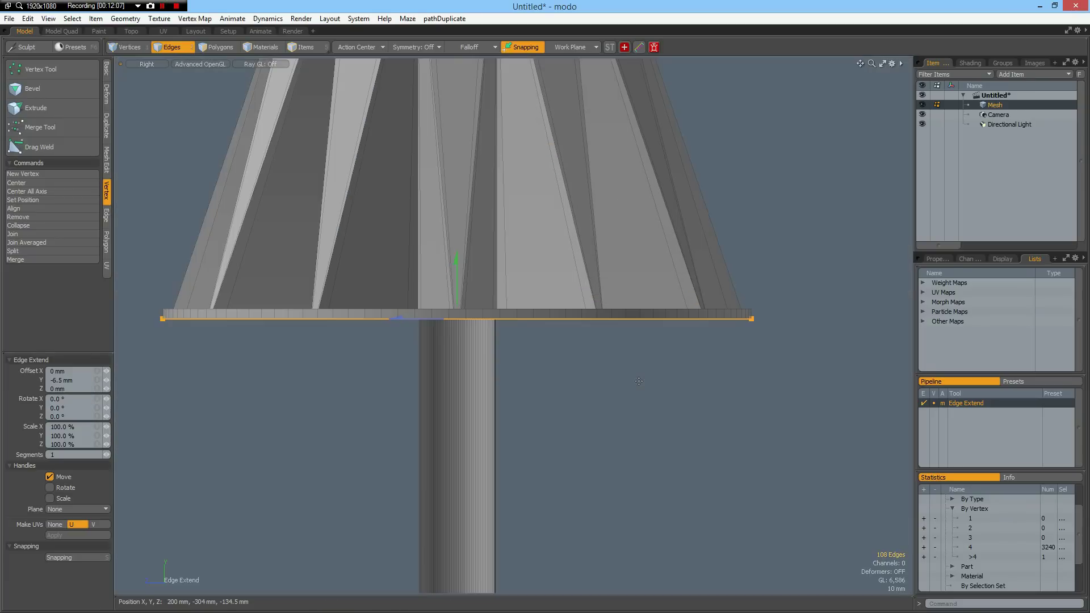
scroll(640, 381, "down", 3)
scroll(640, 380, "up", 2)
left_click_drag(650, 450, 619, 306, "alt")
key("space")
right_click_drag(412, 431, 633, 510)
key("y")
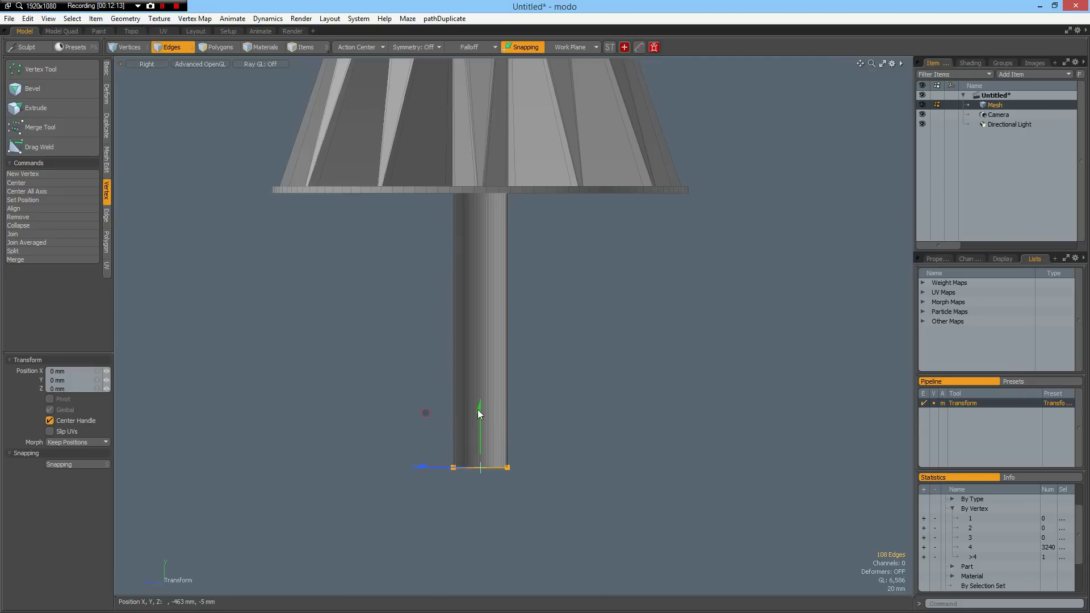
left_click_drag(426, 413, 425, 140)
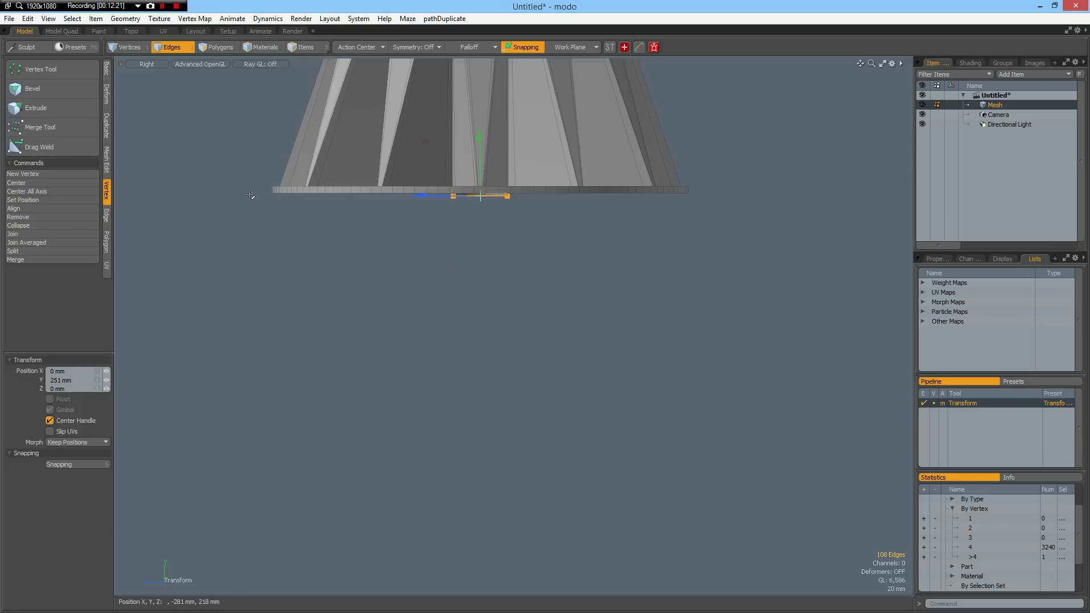
- Add the base plate's lower rim loop to the selected tube end edges and flatten both loops by scaling them to 0 % in Y
key("space")
left_click_drag(256, 188, 805, 239)
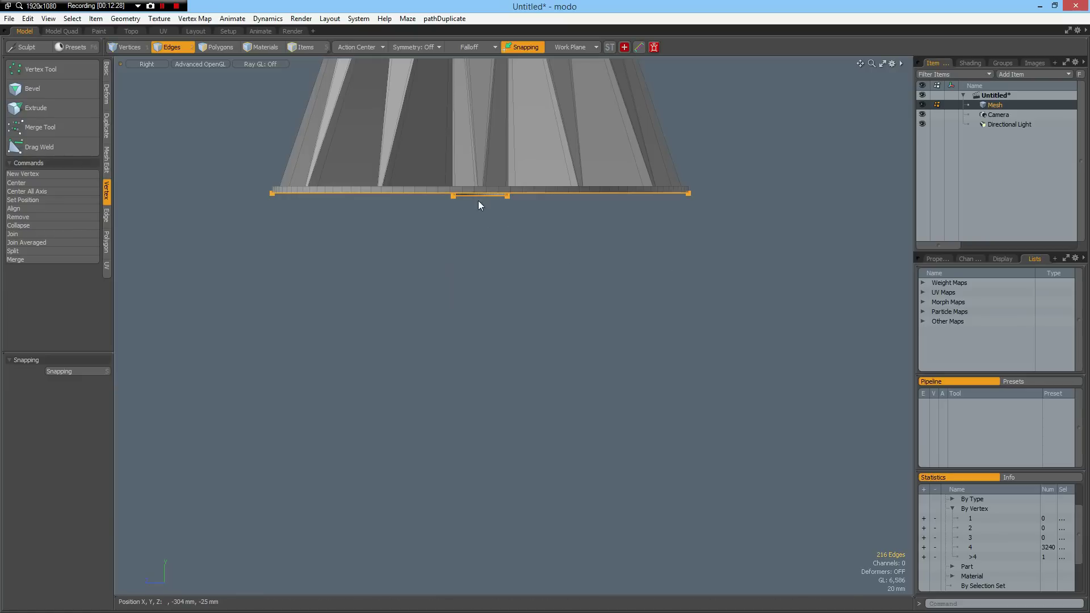
key("y")
left_click_drag(480, 137, 532, 252)
scroll(532, 252, "up", 5)
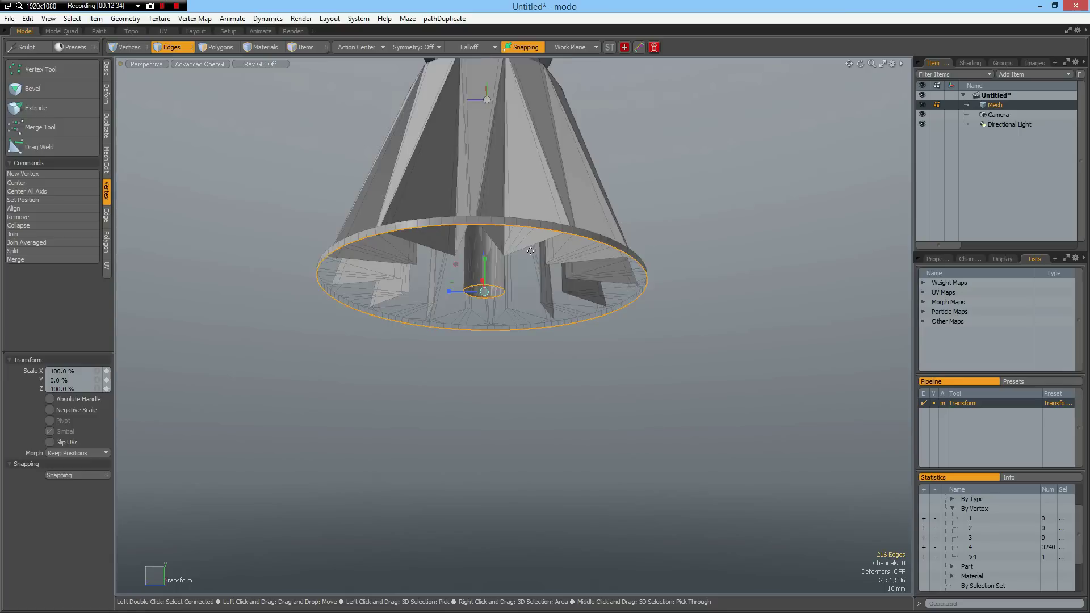
- Bridge the base plate's lower rim to the tube's end loop with one segment to close the underside
key("alt")
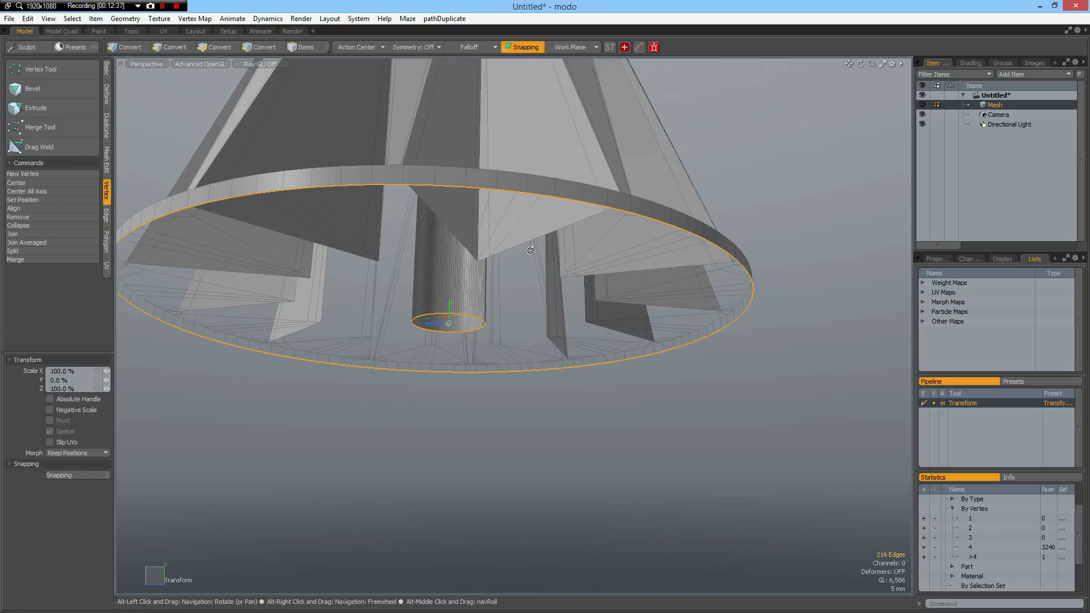
key("alt+b")
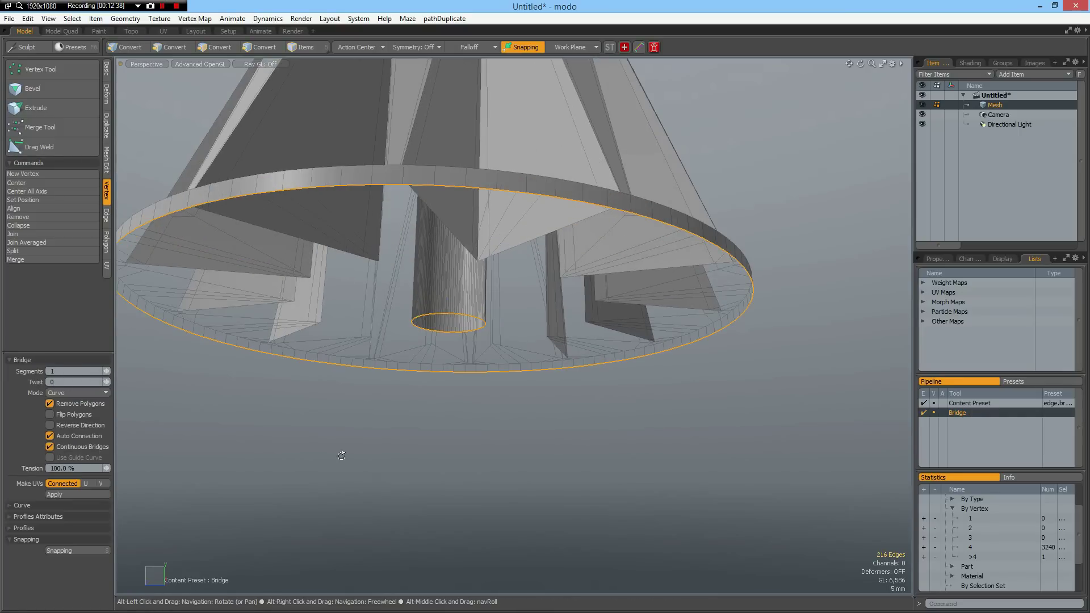
left_click(475, 418)
key("space")
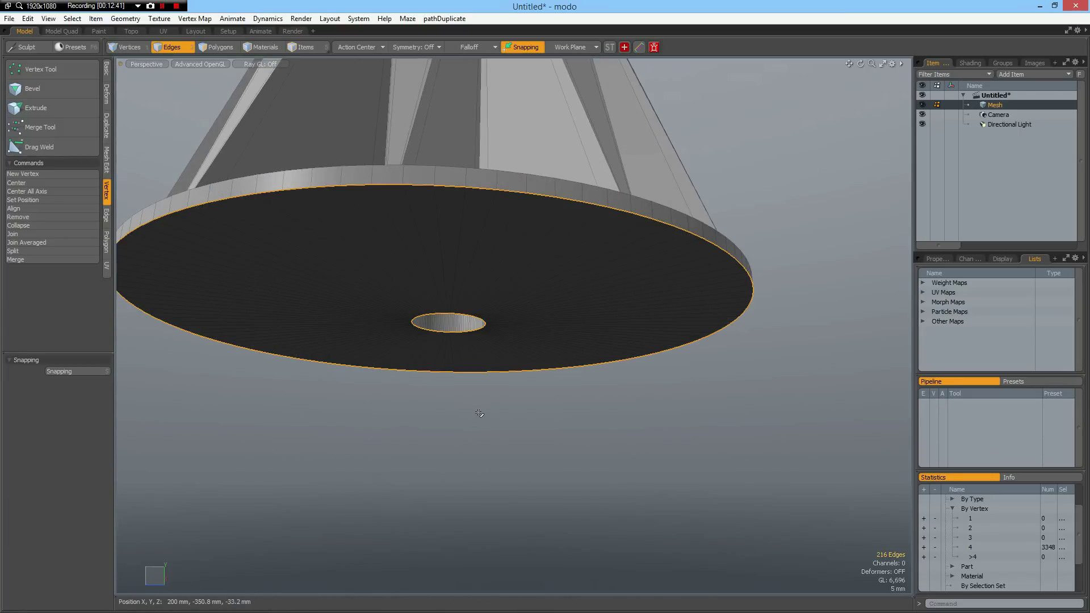
- Select the edge loops around the ribs' foot, the base plate's upper and lower rims, and the central hole on the underside
left_click_drag(483, 353, 528, 290, "alt")
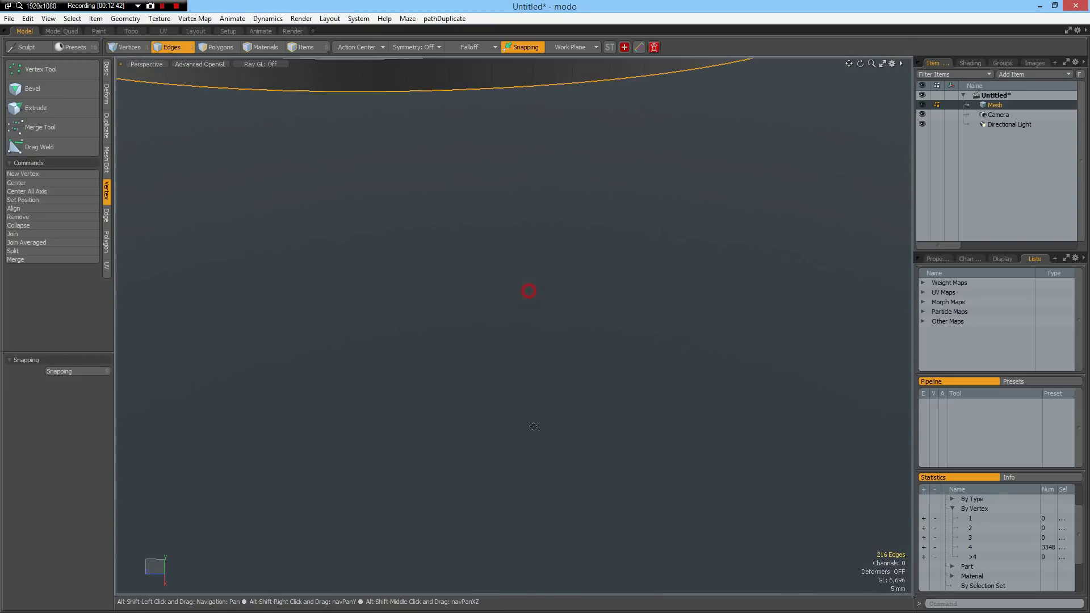
left_click_drag(534, 426, 620, 263, "alt+shift")
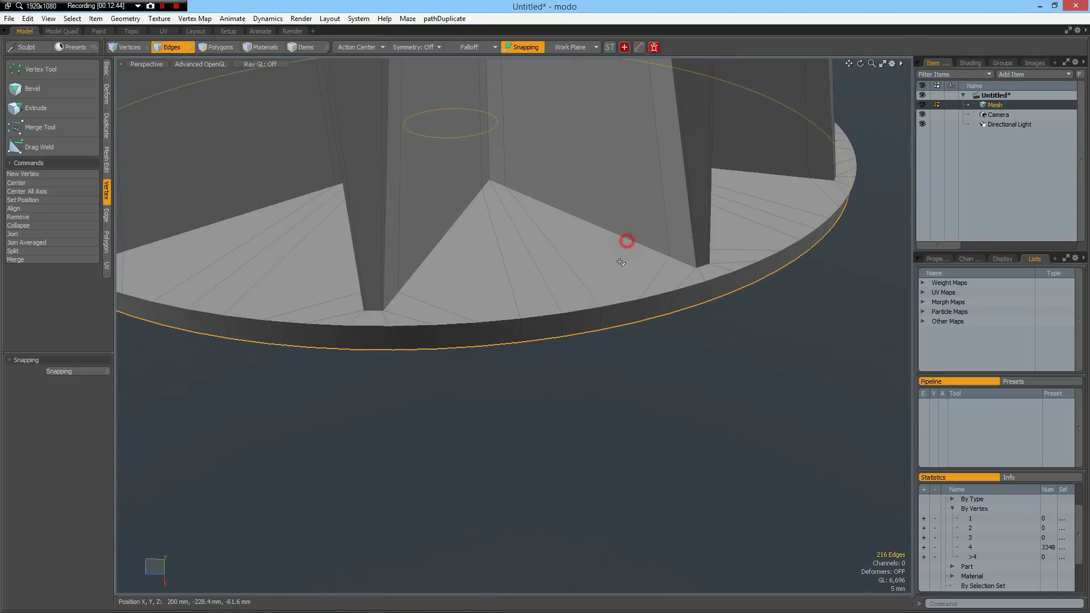
left_click(620, 262)
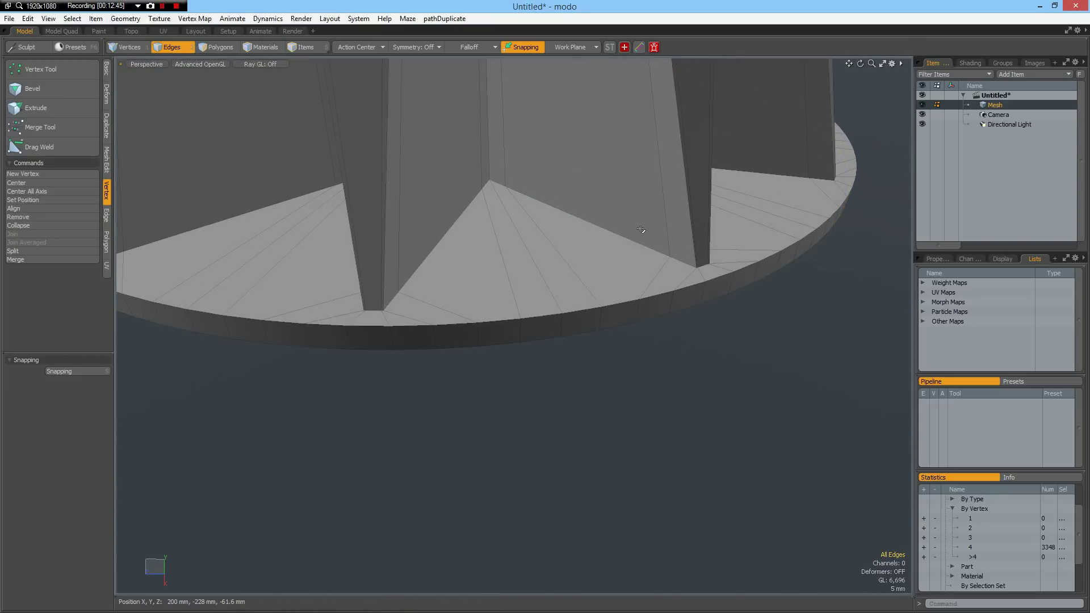
left_click(624, 302, "shift")
left_click(622, 325, "shift")
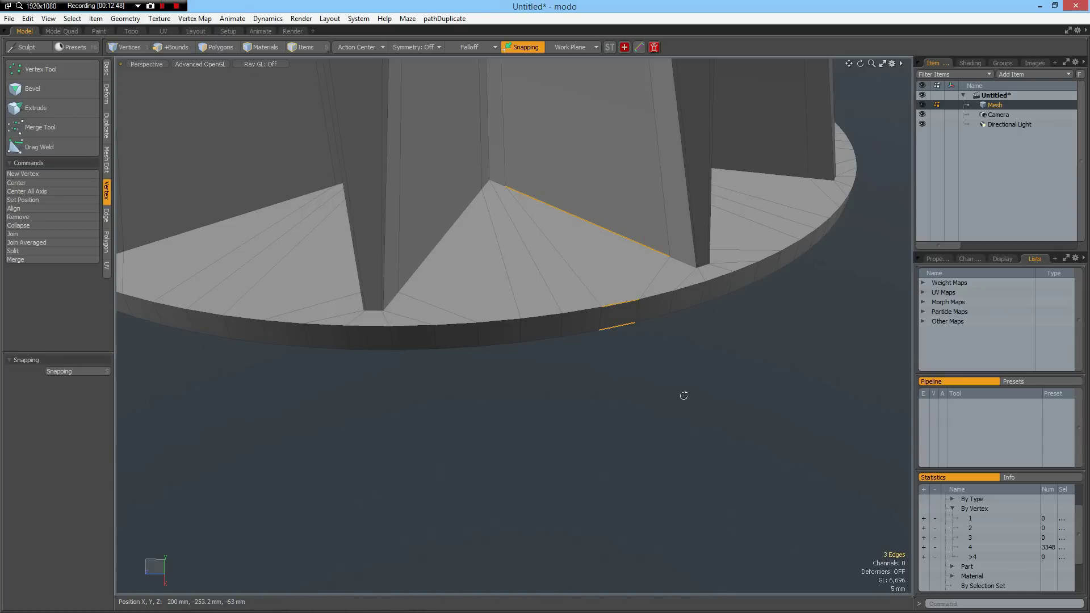
left_click_drag(683, 395, 611, 350, "alt")
scroll(573, 415, "down", 5)
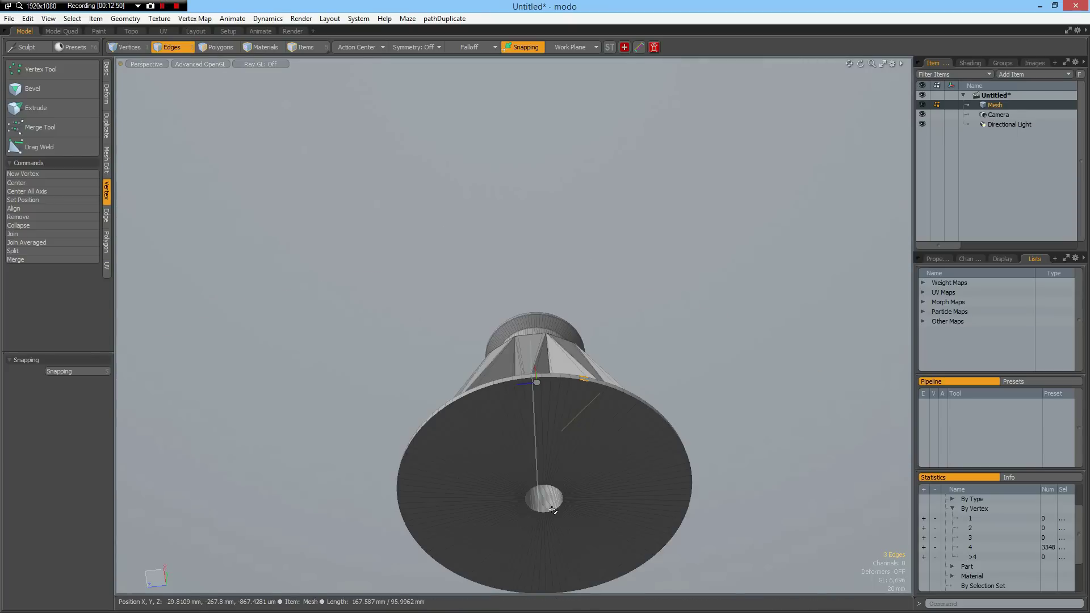
scroll(552, 509, "up", 5)
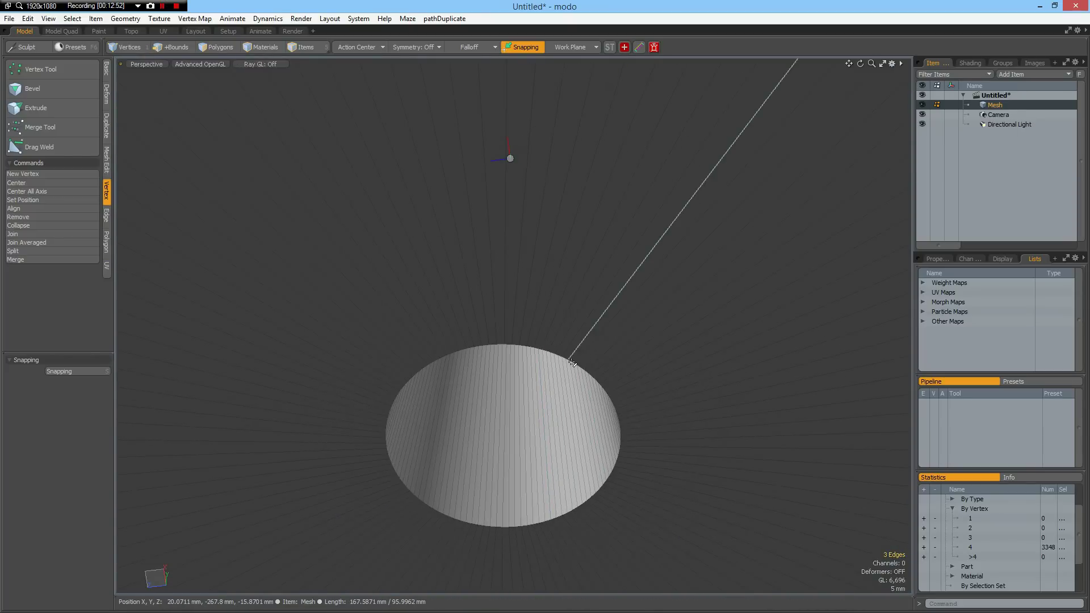
left_click(572, 362, "shift")
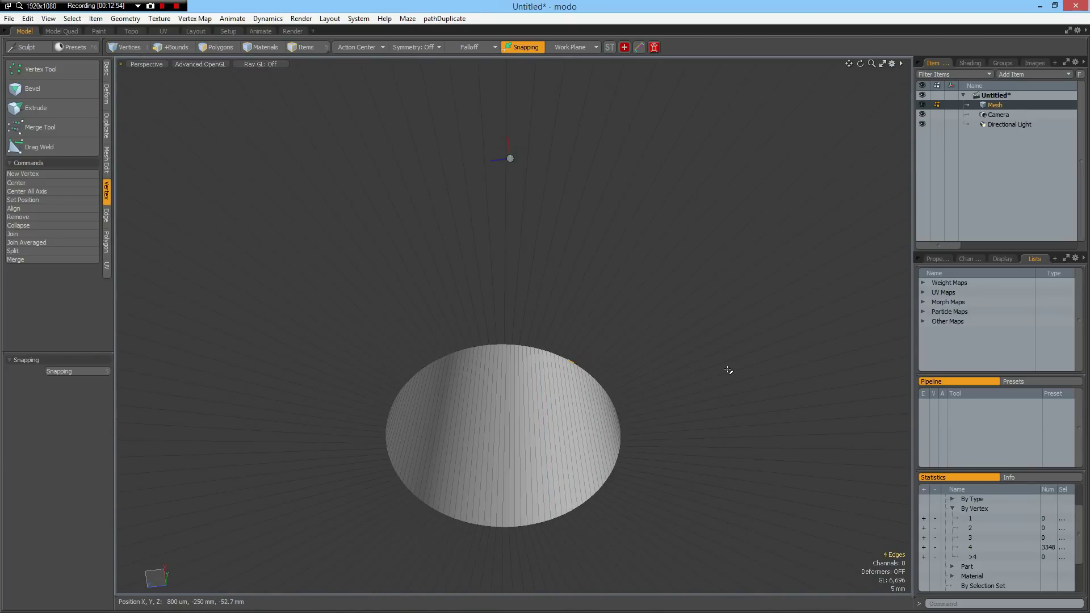
key("l")
- Bevel the four selected edge loops slightly with a square edge shape in width mode, and clear the selection
key("b")
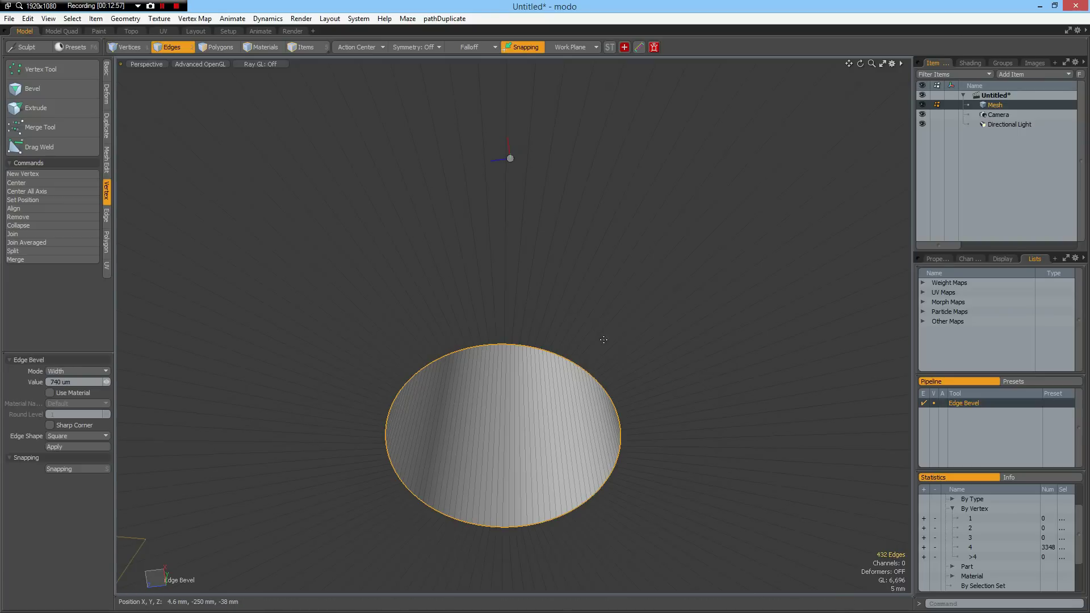
left_click_drag(658, 349, 669, 349)
key("q")
scroll(601, 338, "down", 10)
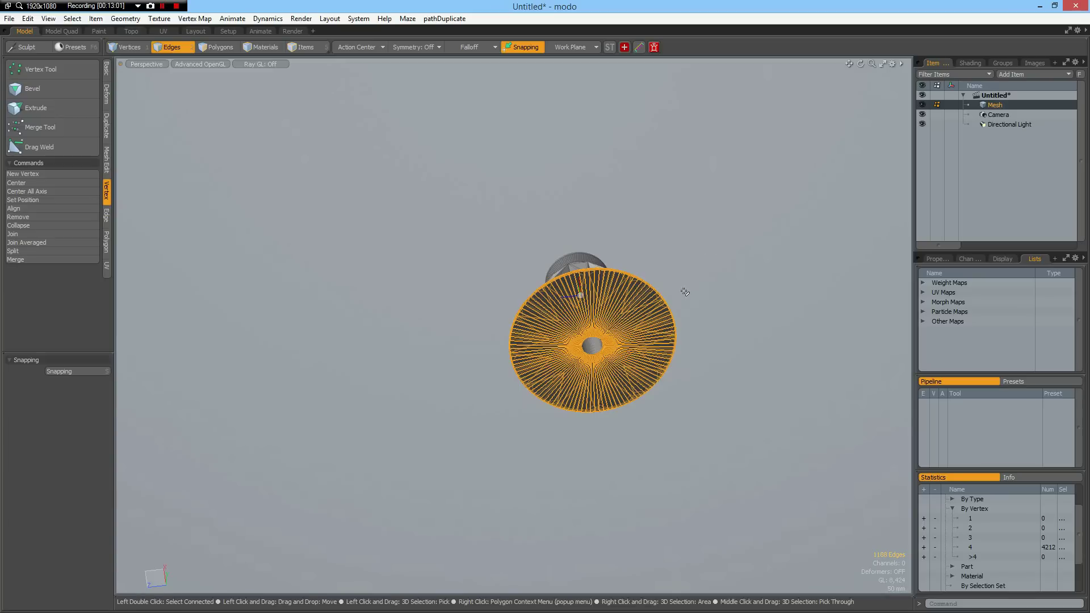
left_click_drag(710, 243, 673, 420, "alt")
left_click(590, 378)
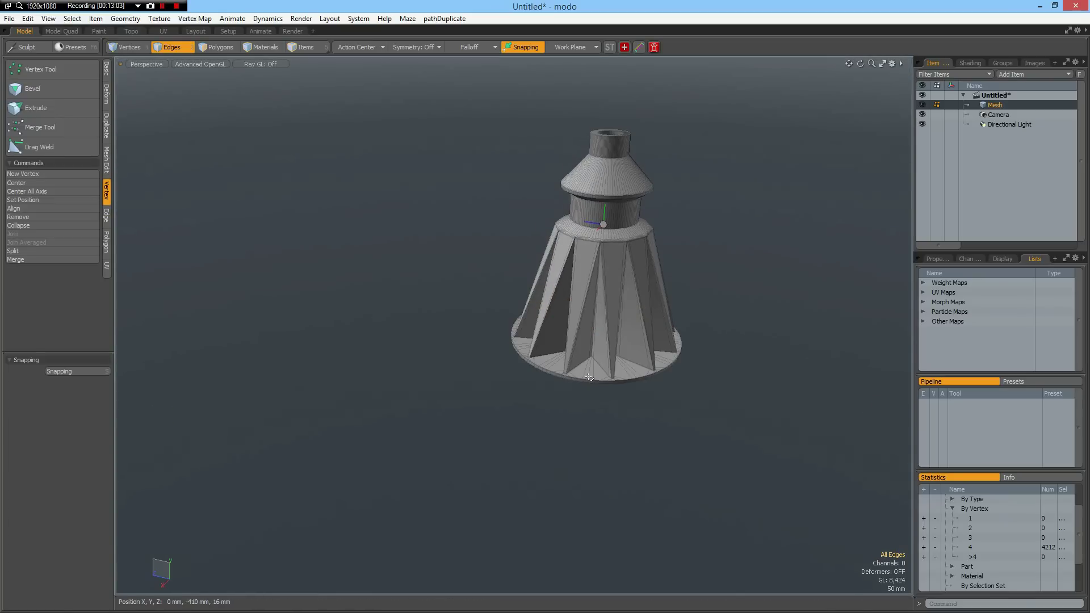
- Turn on subdivision for the mesh and examine the smoothed base plate, ribs and shoulder
scroll(589, 379, "up", 5)
key("Tab")
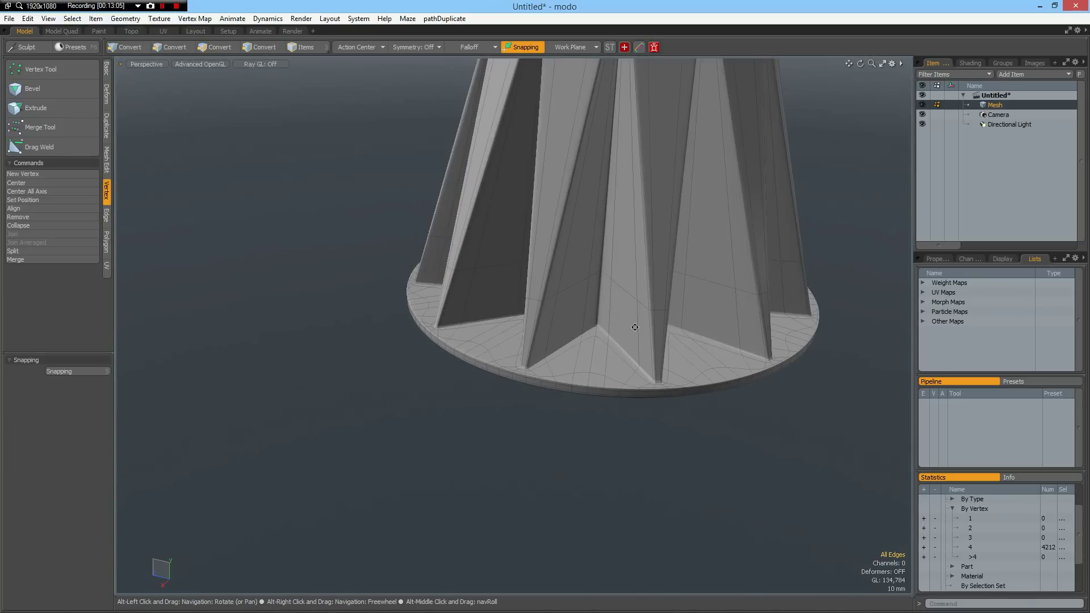
left_click_drag(606, 351, 514, 297, "alt+shift")
scroll(548, 419, "down", 5)
scroll(548, 419, "up", 2)
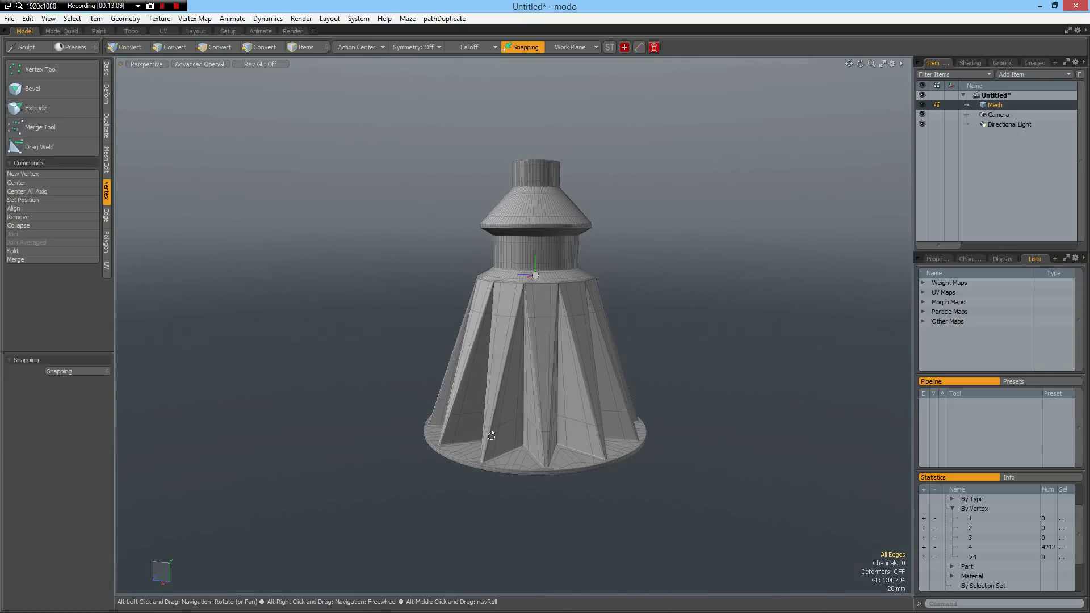
scroll(514, 297, "up", 5)
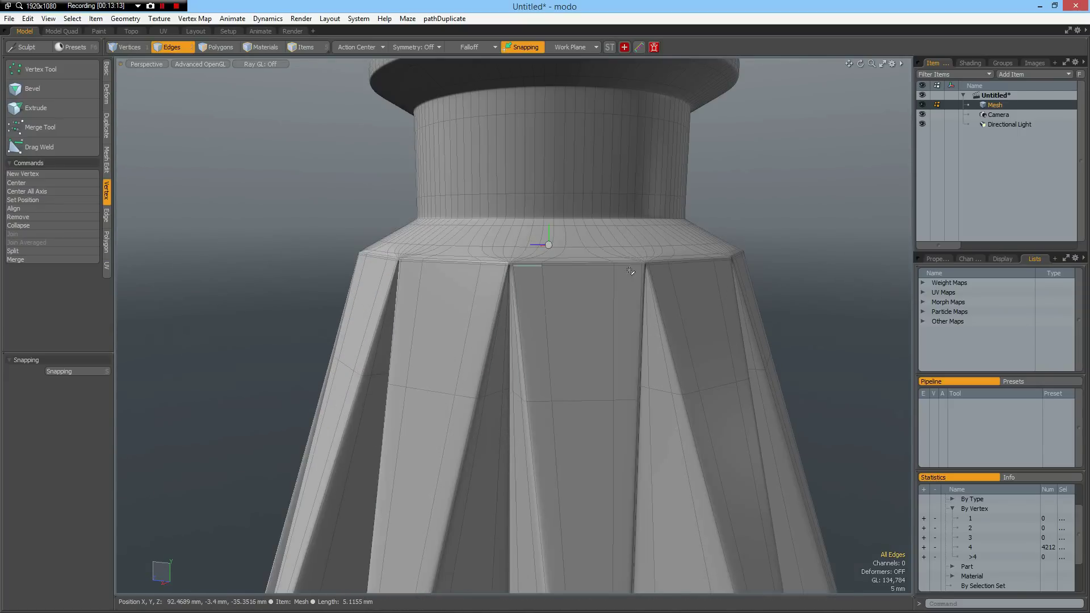
left_click_drag(730, 272, 618, 339, "alt")
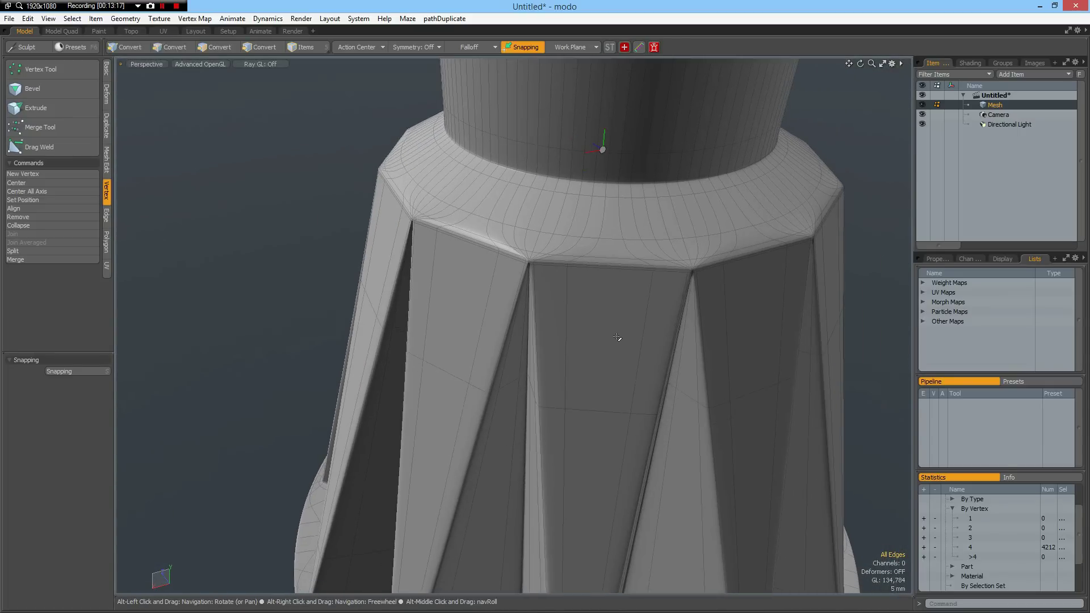
- Switch to the browser's reference image, return to modo, and compare the subdivided model with it
key("alt+Tab")
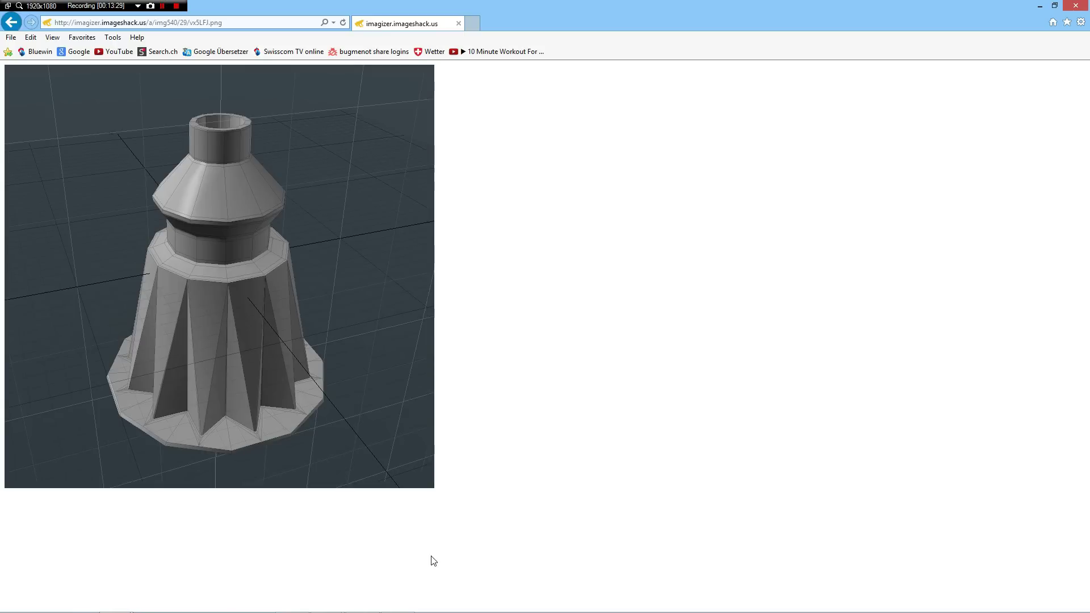
key("alt+Tab")
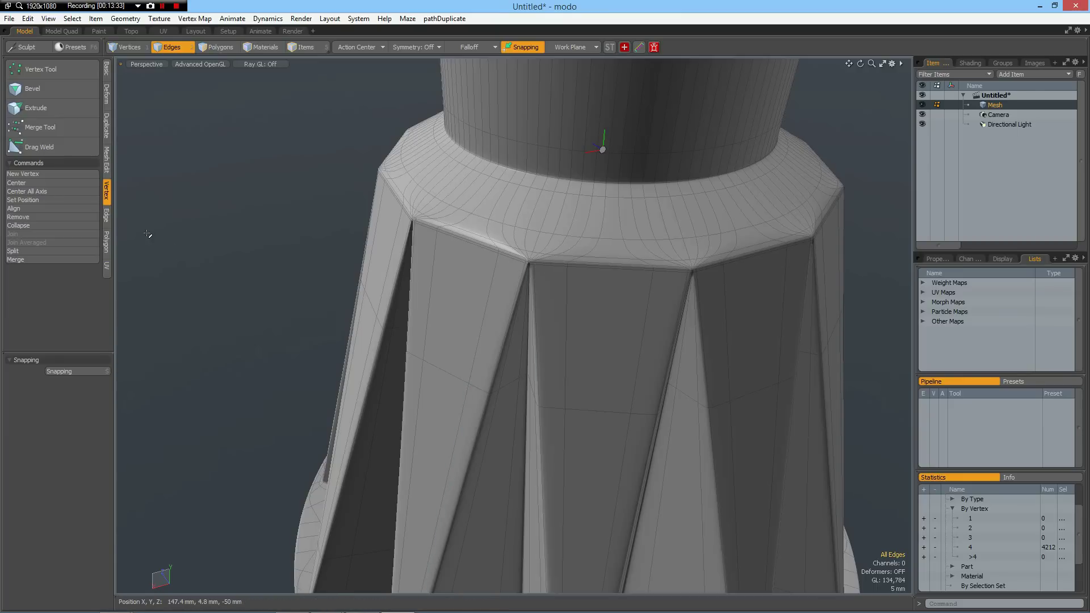
scroll(593, 466, "down", 4)
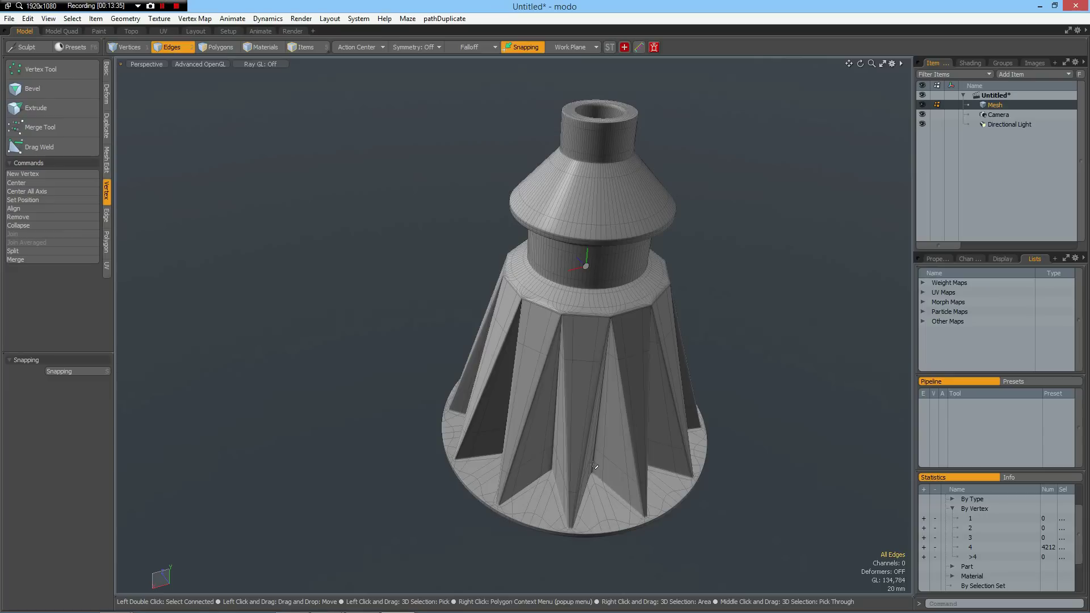
left_click_drag(555, 212, 518, 323, "alt+shift")
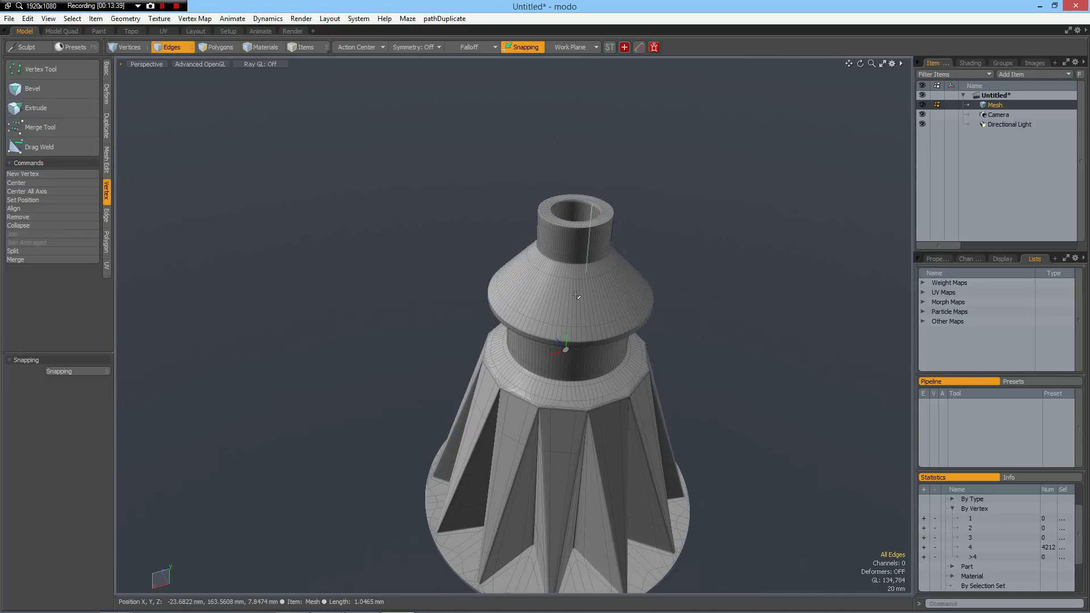
left_click_drag(591, 415, 541, 345, "alt+shift")
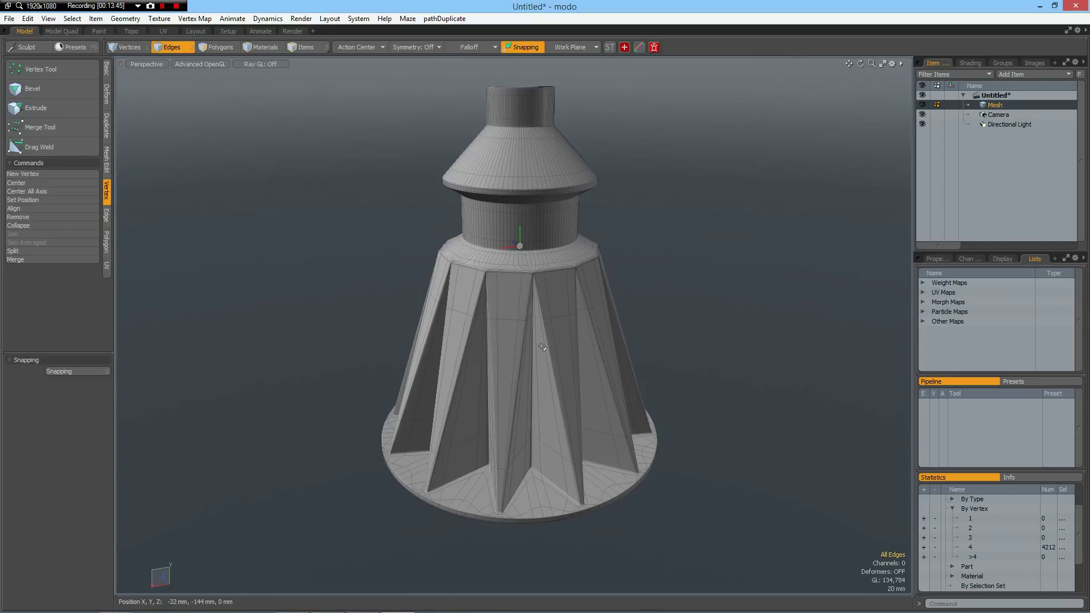
- Add a plane as a new item and move it to -265 mm in Y, beneath the base plate
left_click(107, 69)
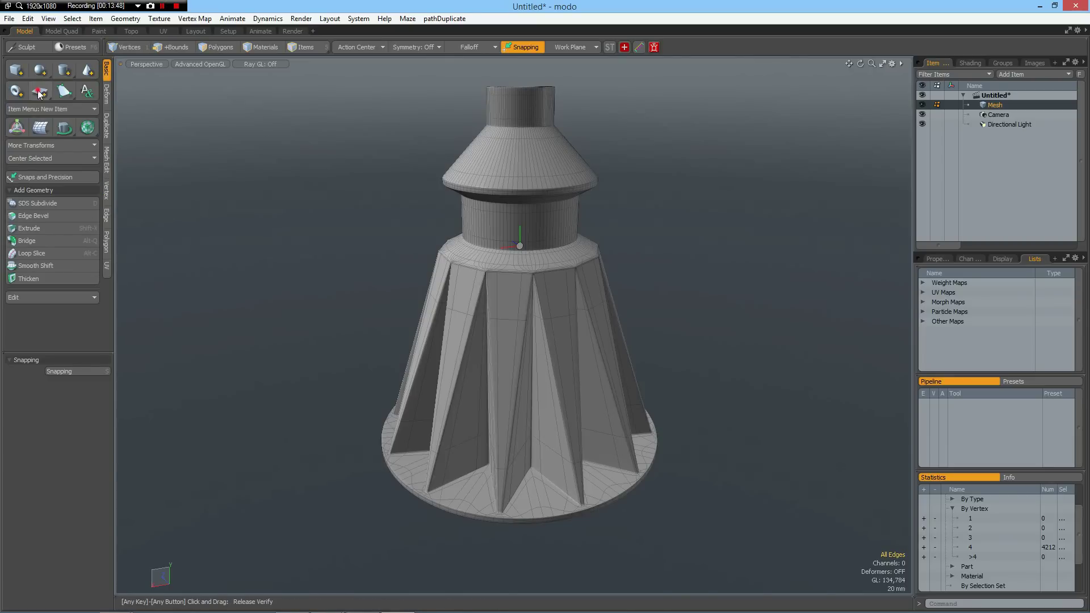
left_click(39, 91, "ctrl")
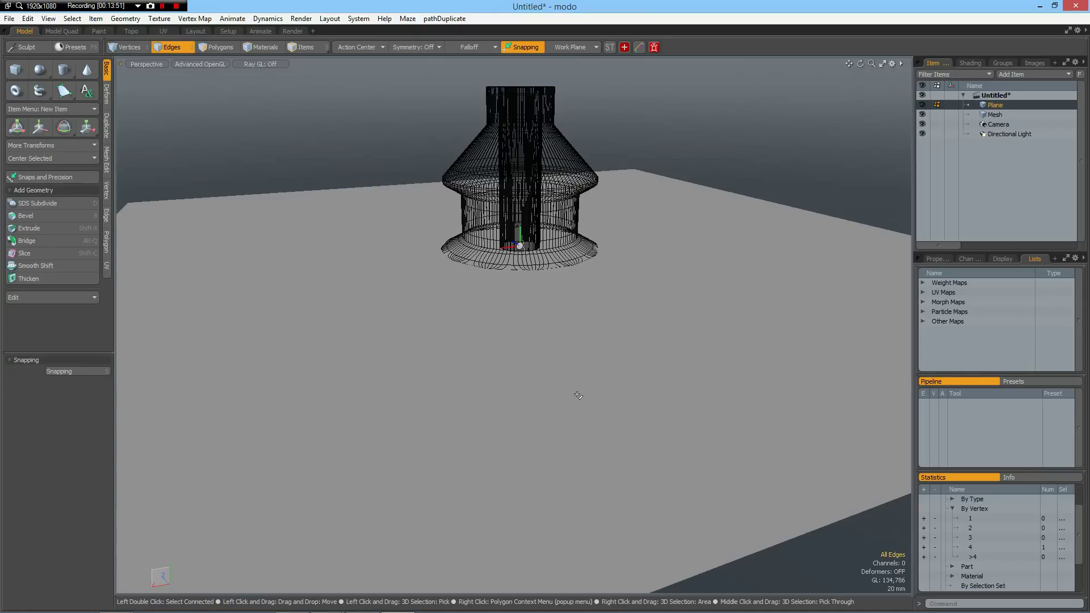
key("KP_2")
scroll(597, 397, "down", 2)
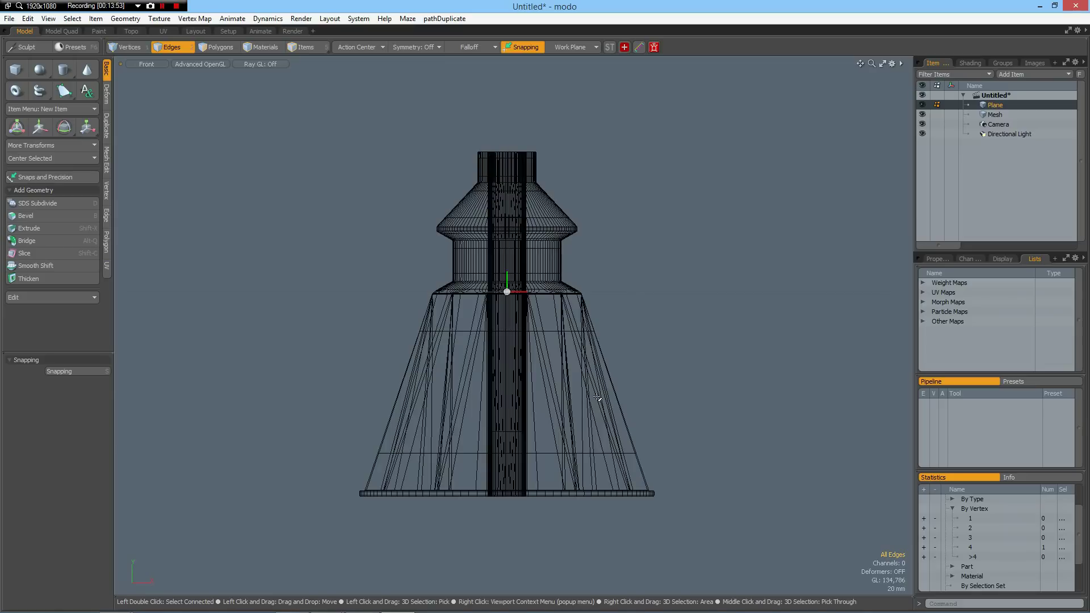
key("w")
left_click_drag(509, 234, 508, 435)
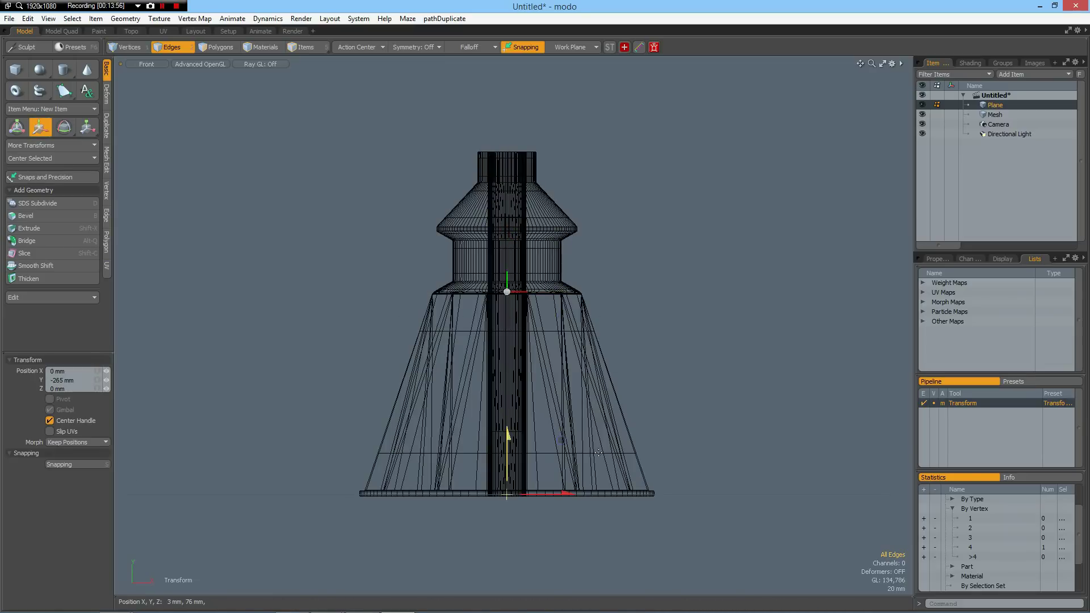
key("space")
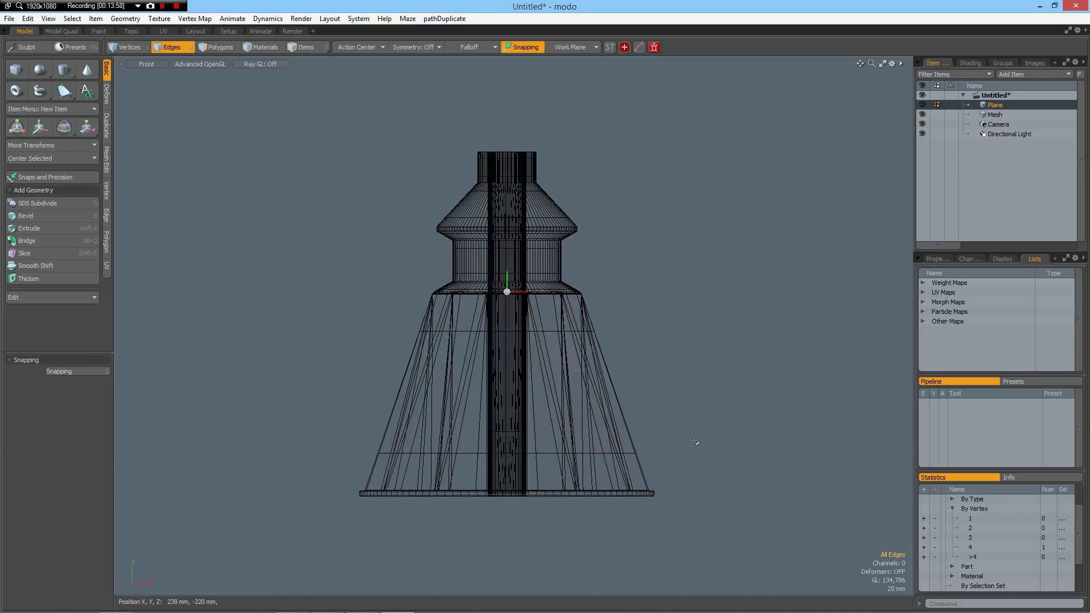
- Assign a new material named Plane to the ground plane
type("m")
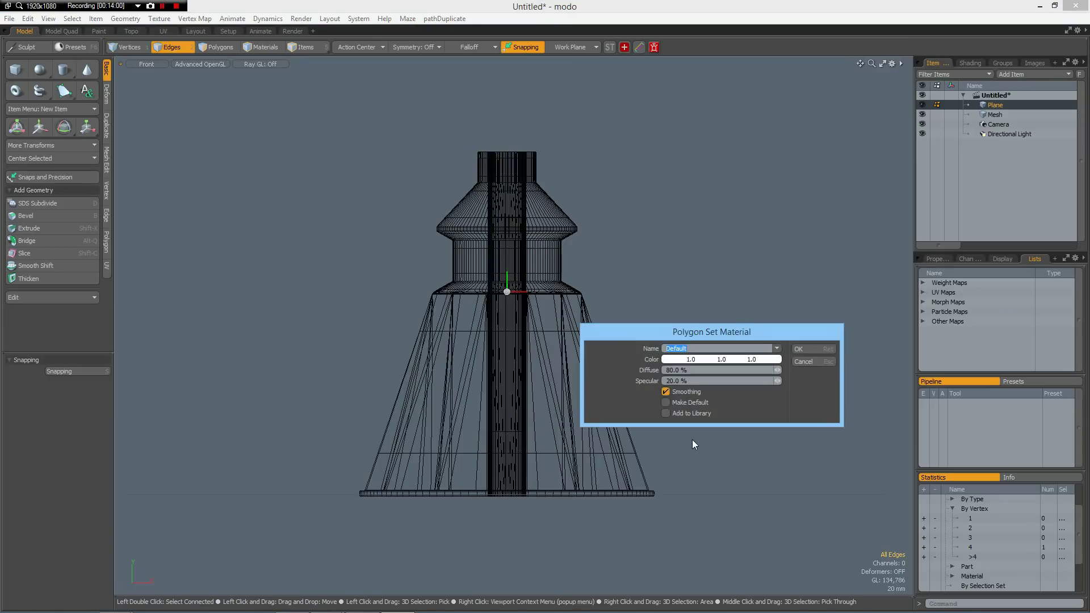
type("Plane")
key("Return")
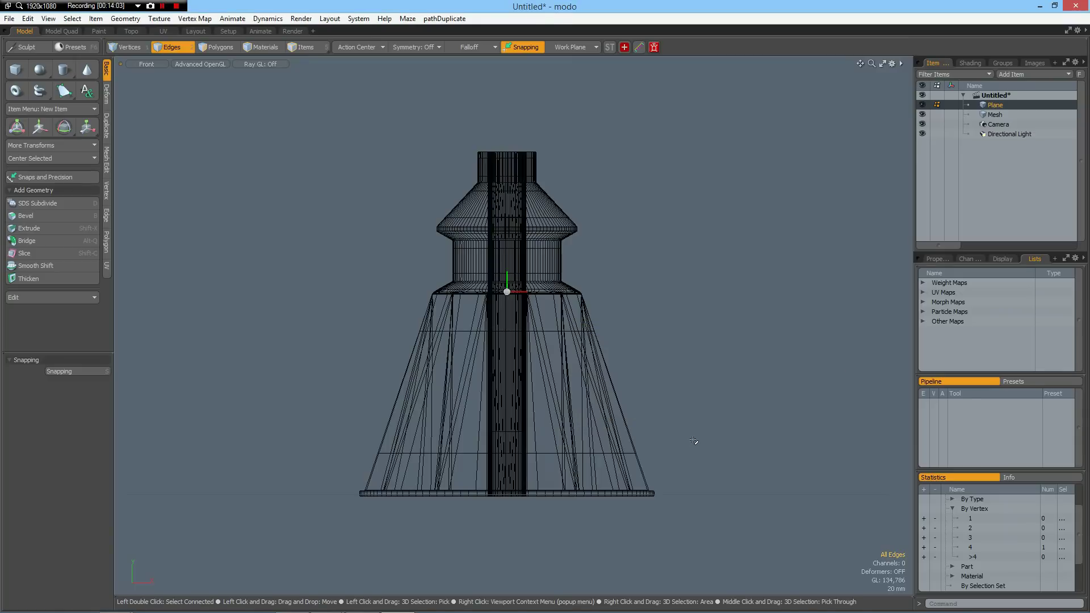
- Assign a new material named PnBallPart to the ribbed base mesh, keeping the default color
left_click(984, 116)
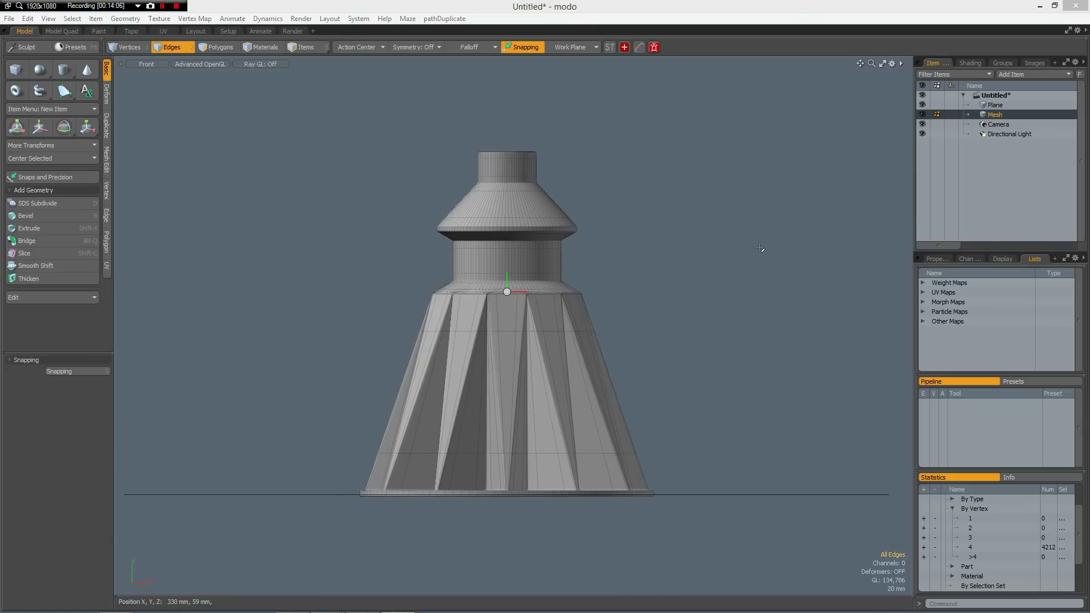
key("m")
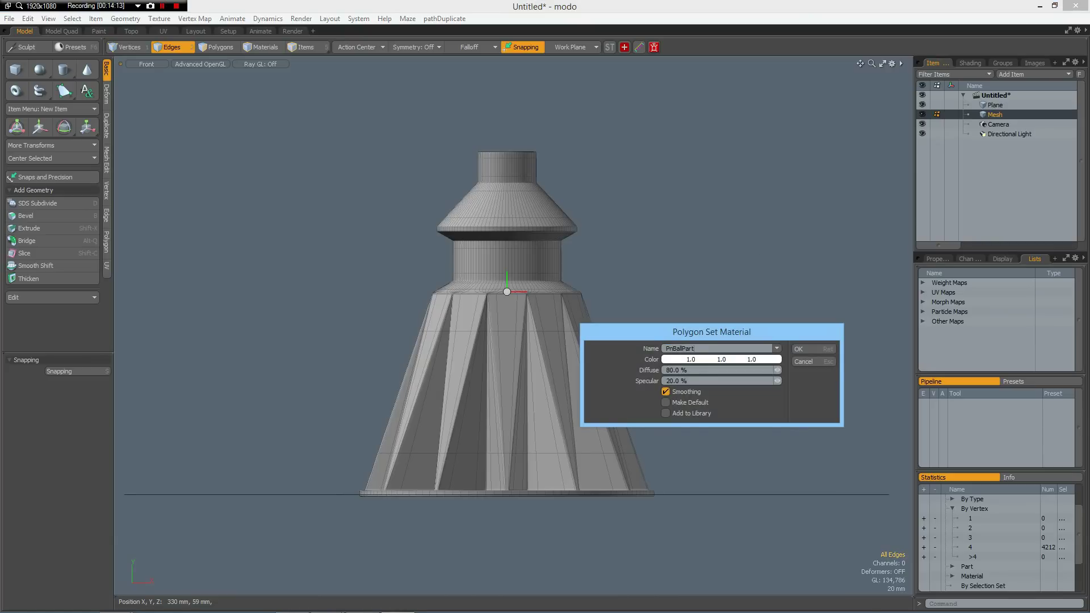
key("Return")
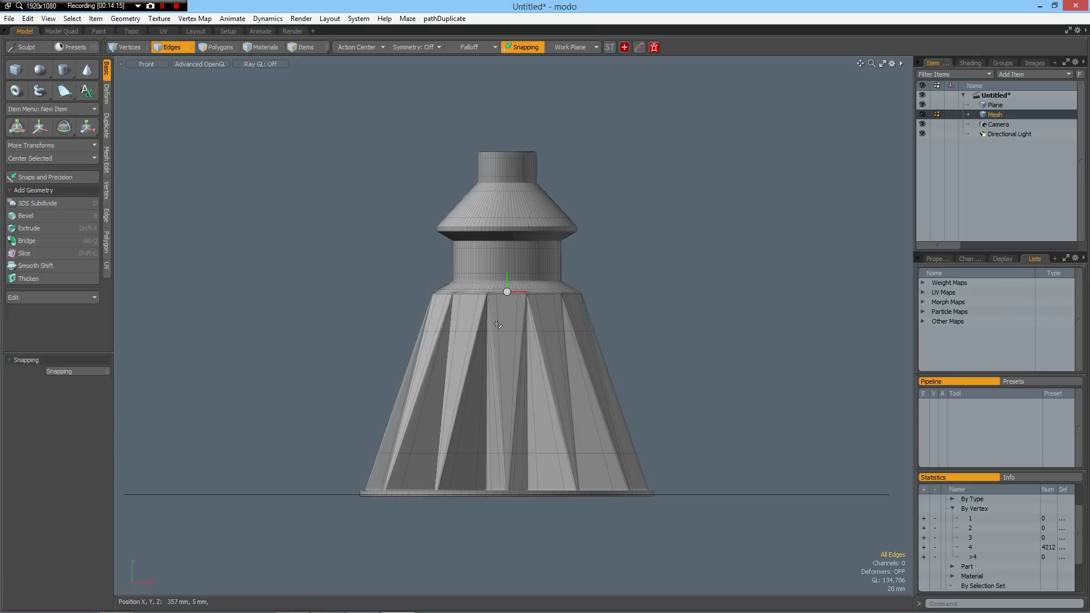
- In the top view, duplicate all polygons of the ribbed base and move the copy along negative Z, clear of the original
key("KP_1")
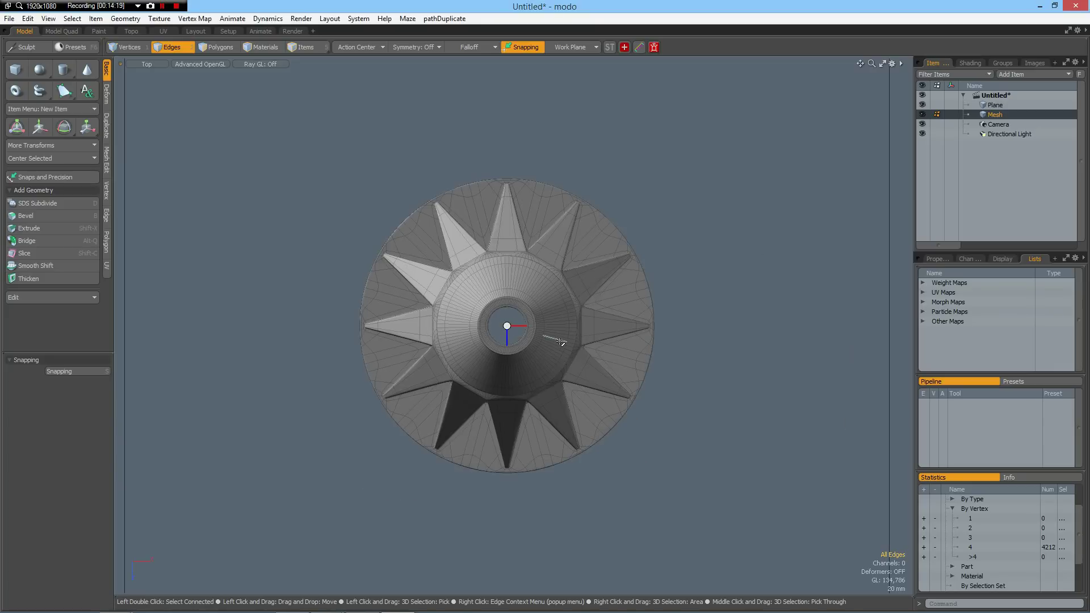
key("3")
right_click_drag(755, 514, 780, 528)
key("ctrl+c")
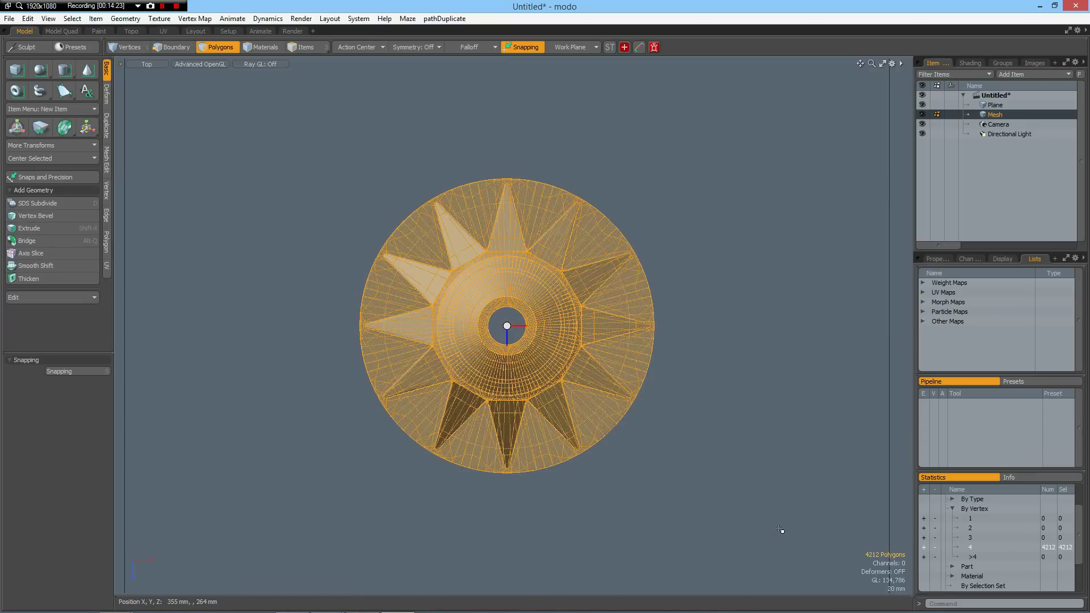
key("ctrl+v")
key("w")
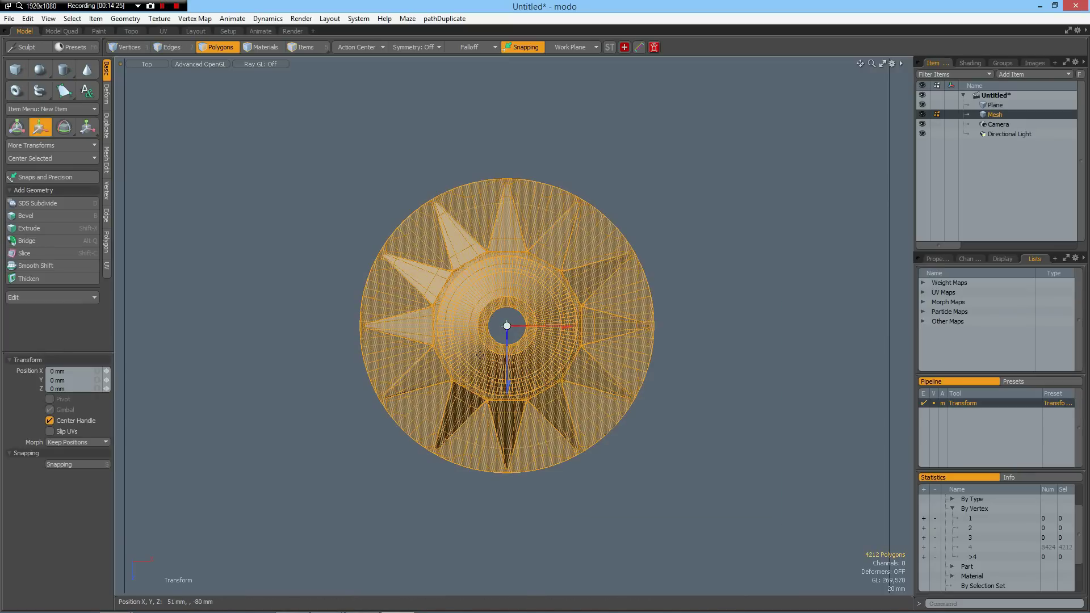
left_click_drag(507, 385, 508, 7)
left_click(680, 170)
key("q")
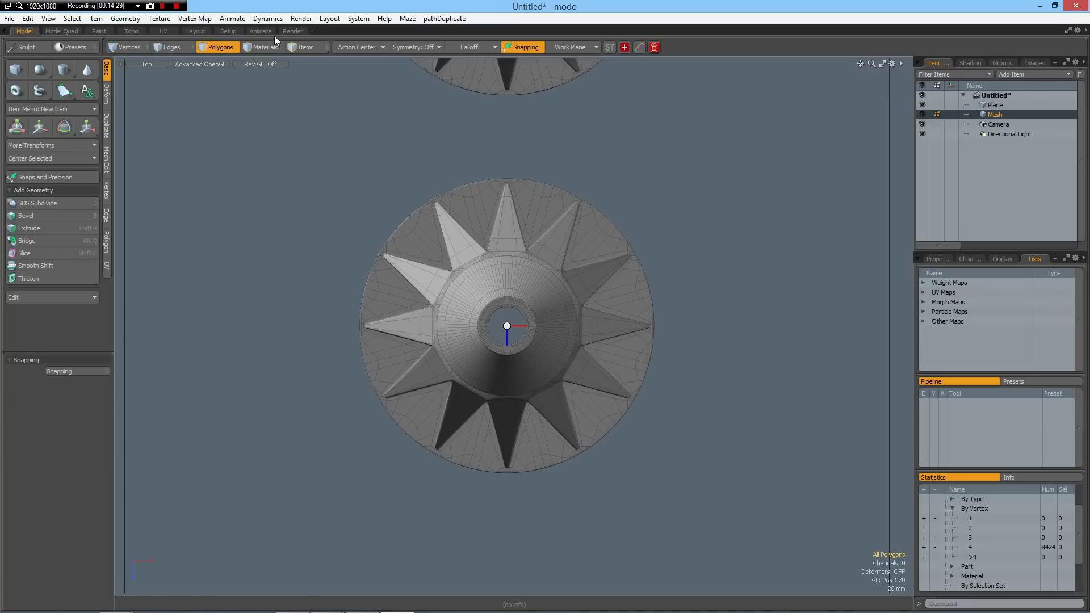
- Examine both ribbed bases on the ground plane in the render preview, and return to the modeling layout
left_click(293, 30)
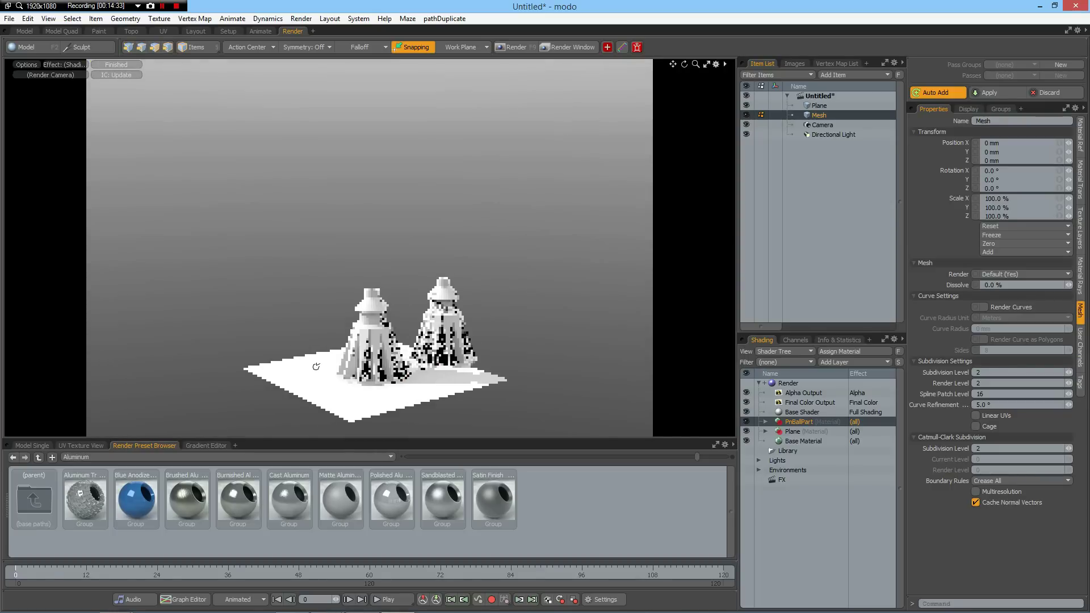
scroll(404, 374, "up", 1)
left_click_drag(414, 391, 413, 334, "alt+shift")
left_click_drag(411, 262, 427, 210, "alt+shift")
left_click(19, 31)
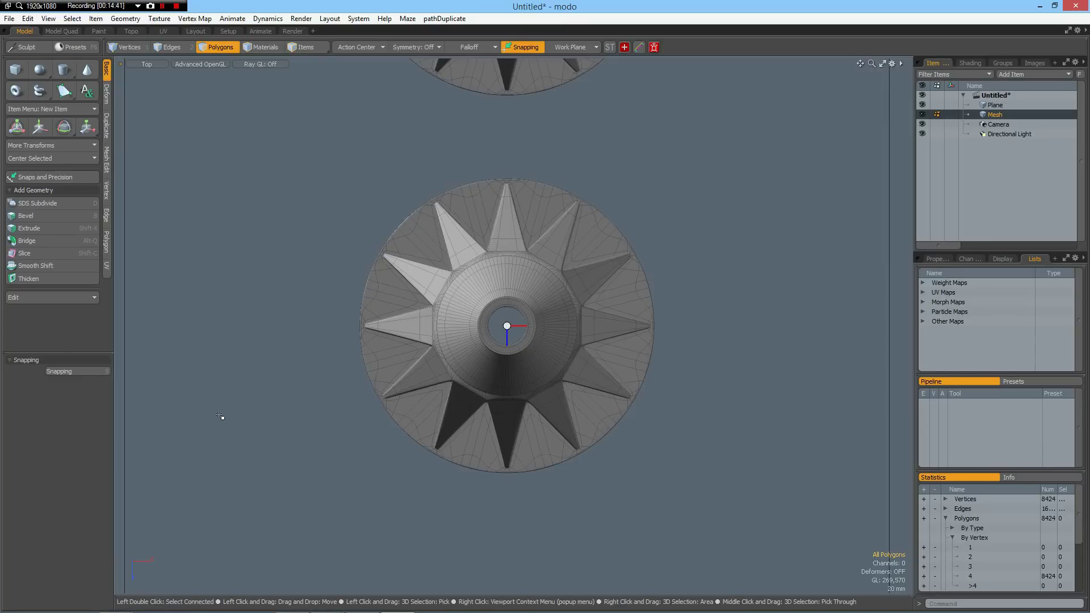
- Scale the ground plane uniformly to 10000% on X, Y and Z
left_click(986, 106)
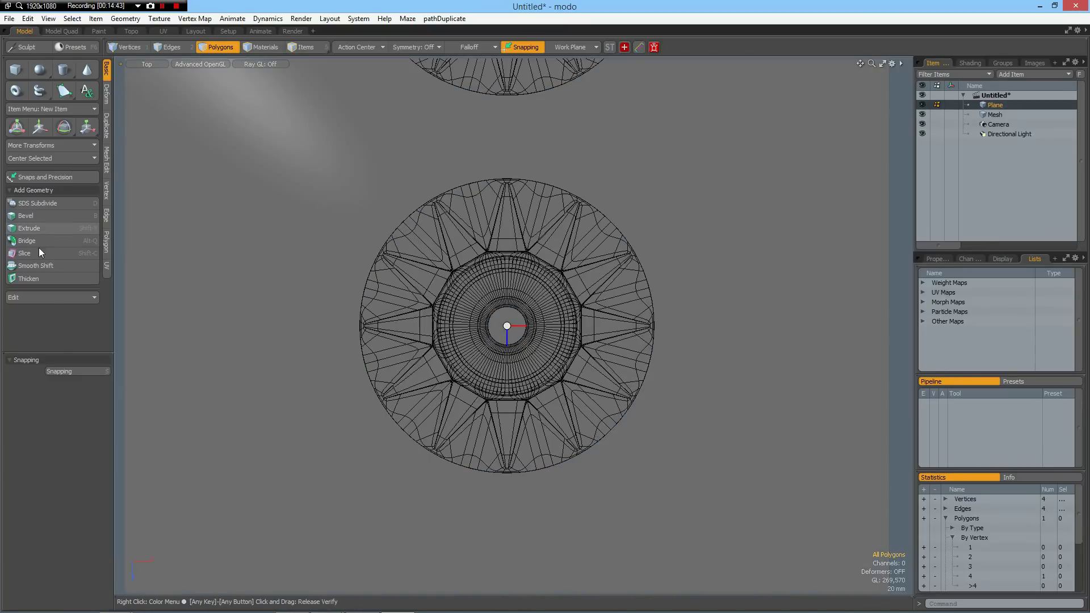
key("r")
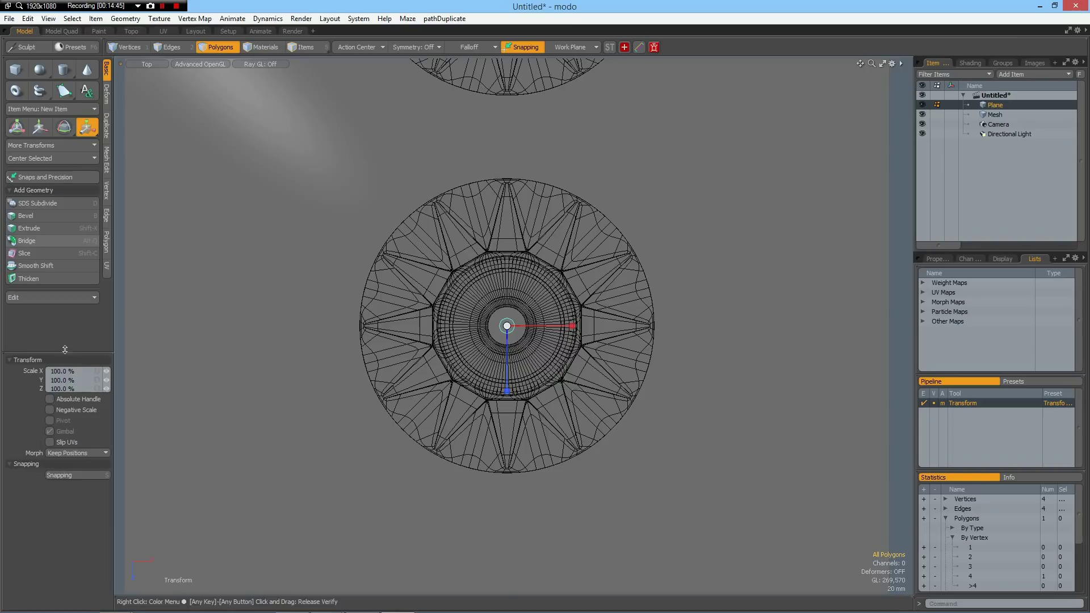
left_click(80, 371)
type("500")
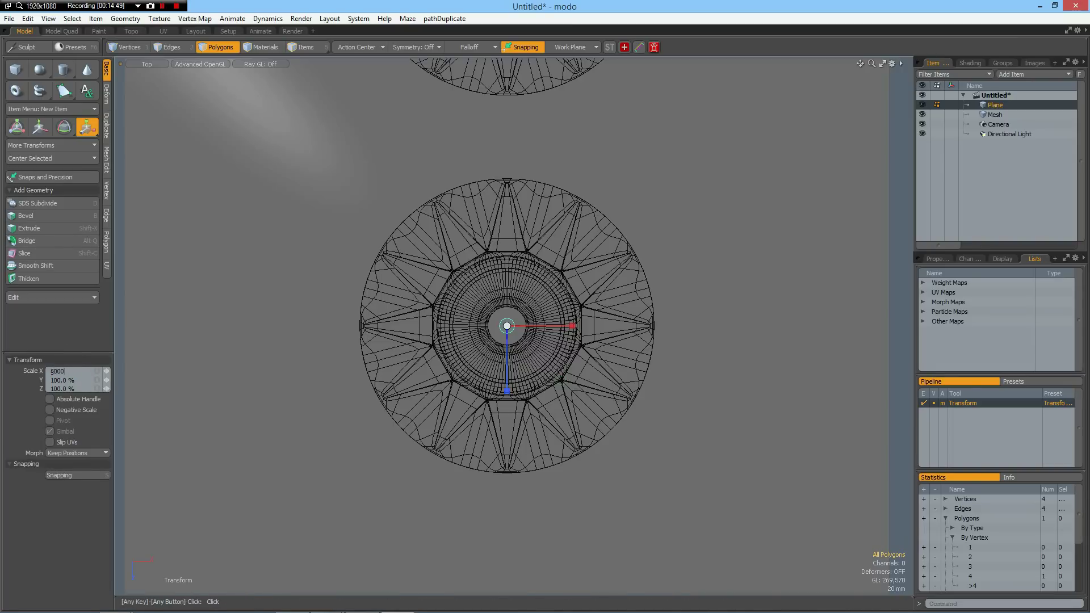
type("0")
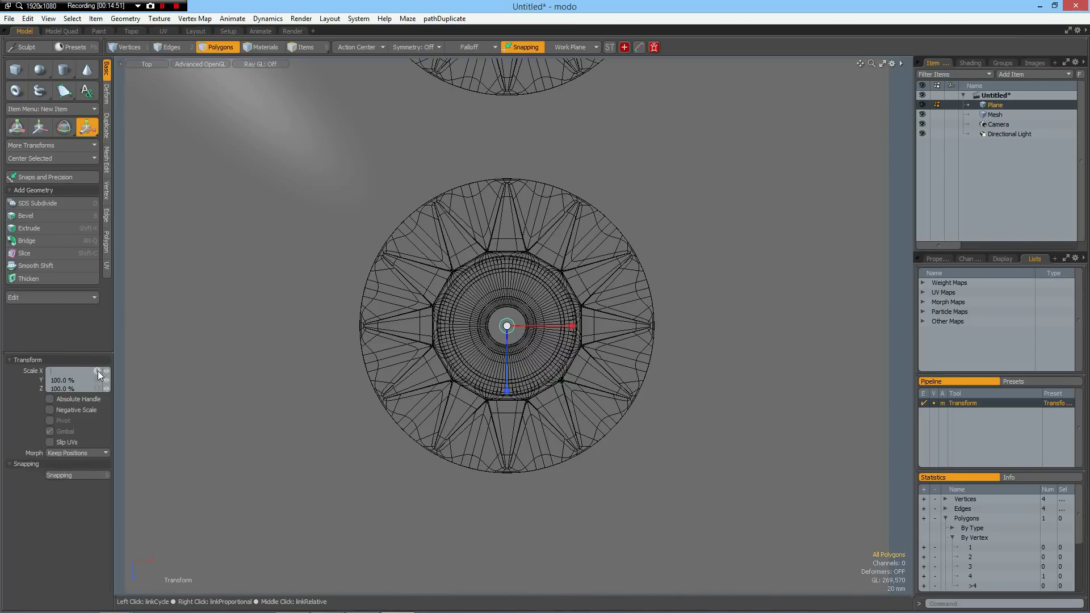
key("Return")
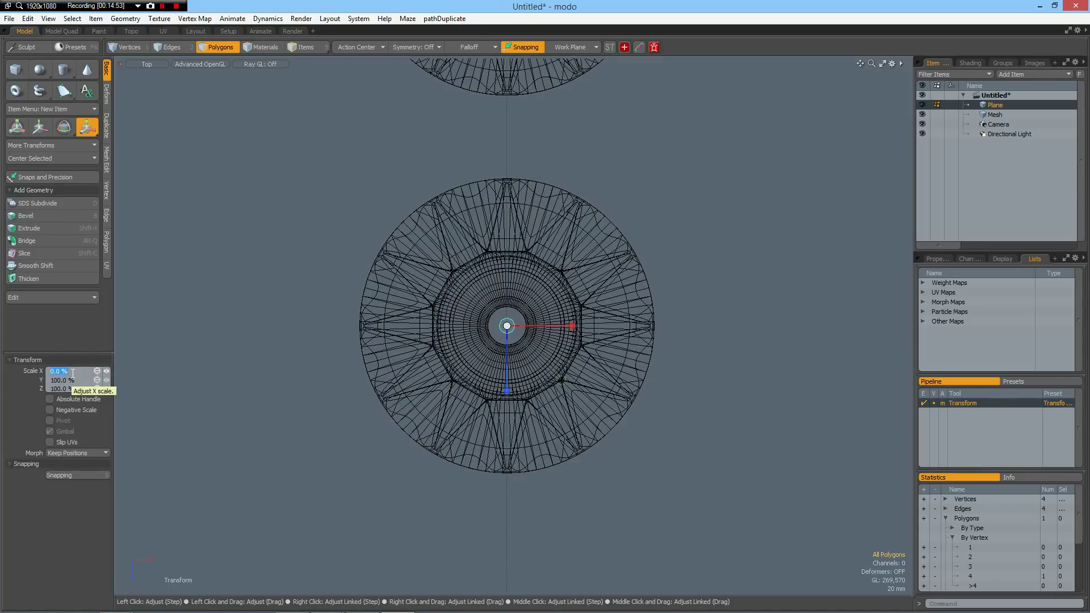
type("10000")
key("Return")
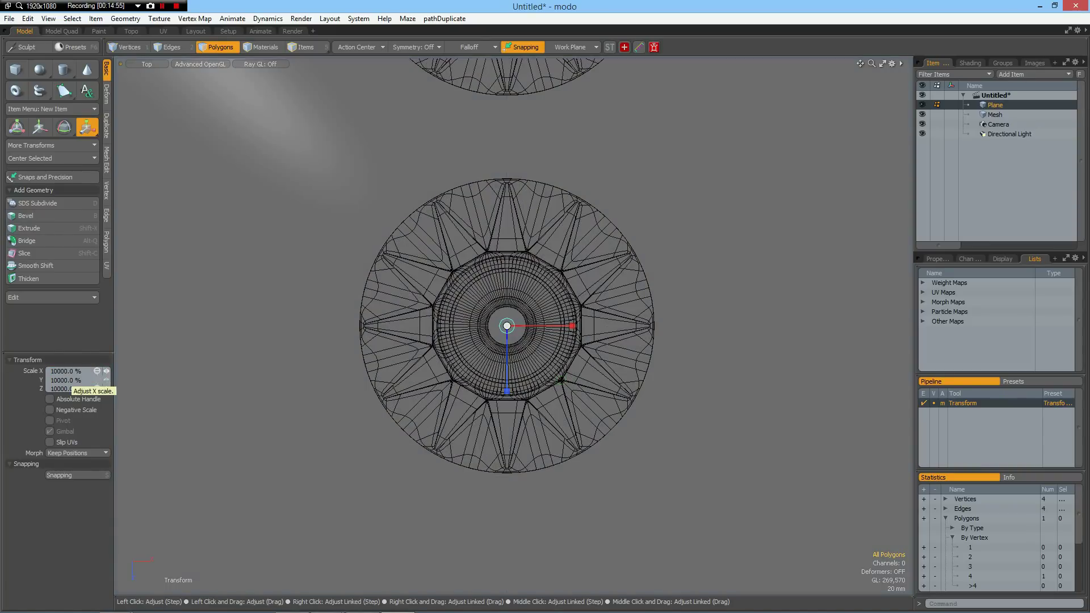
- Bring the render camera closer to both ribbed bases and apply the Blue Anodized aluminum preset to the ground plane
left_click(291, 32)
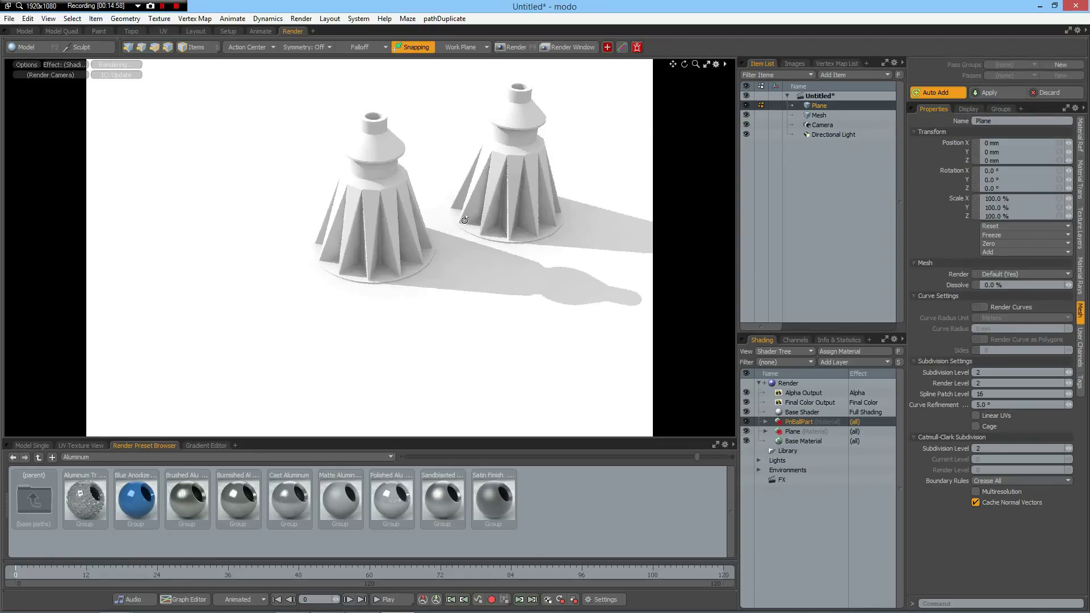
left_click_drag(459, 228, 426, 279, "alt+shift")
scroll(420, 271, "up", 3)
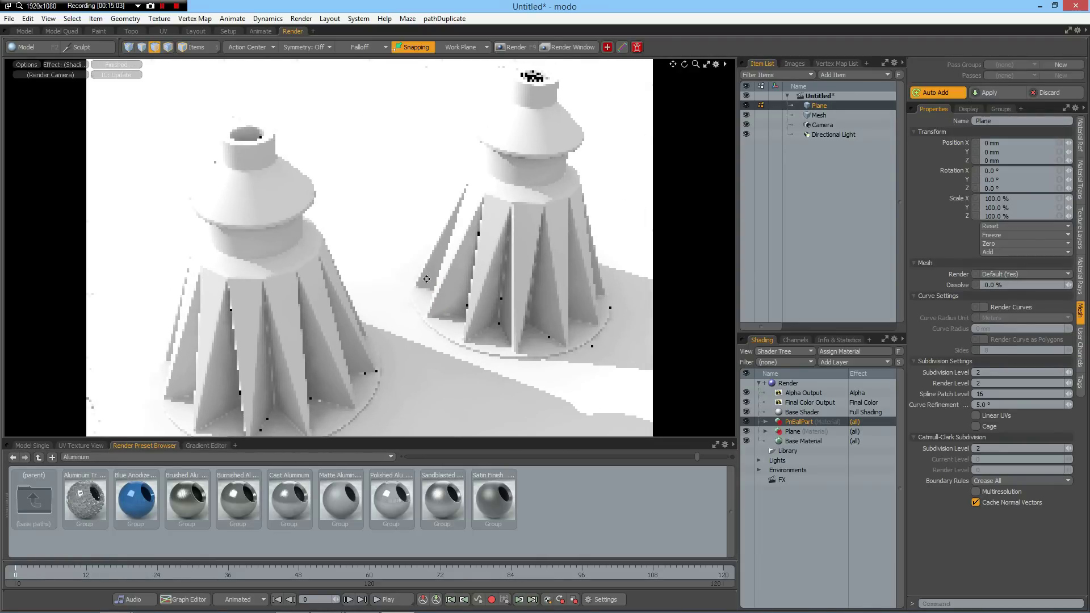
left_click(149, 500)
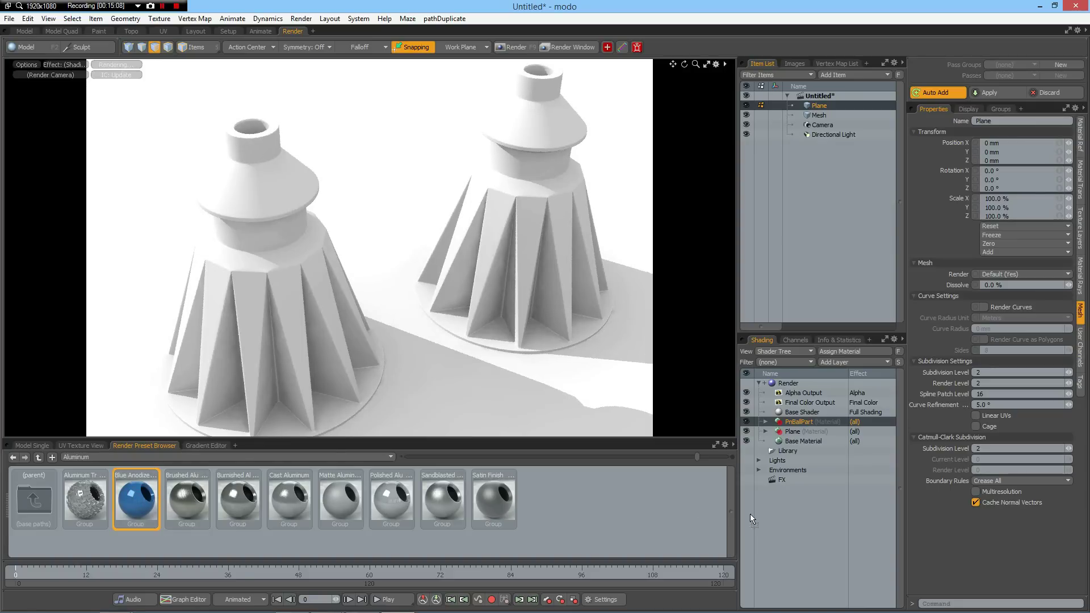
left_click(796, 432)
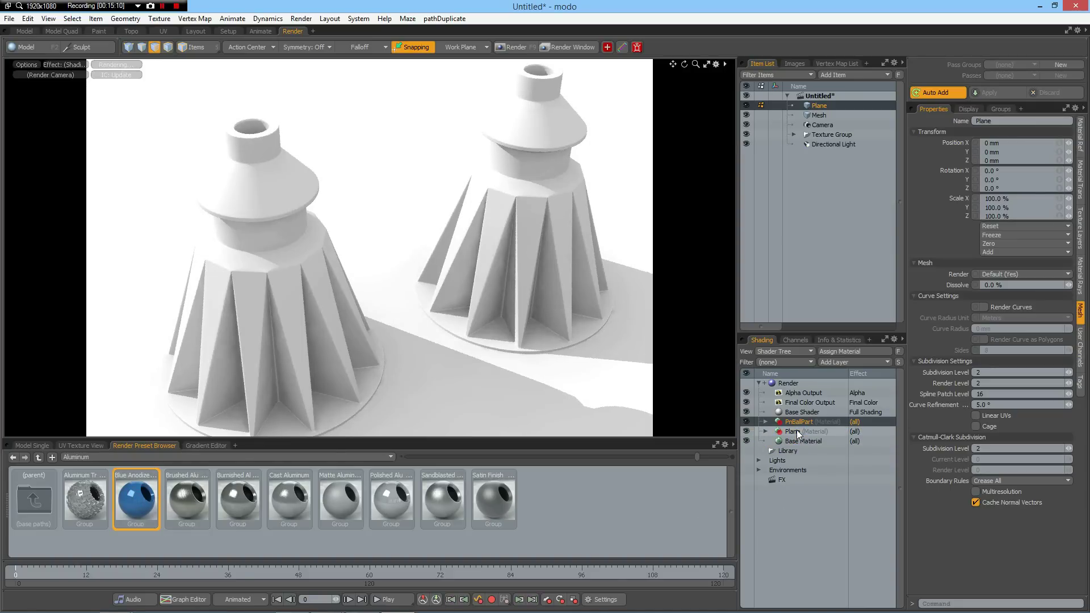
- Apply the Matte Copper preset from the Metal presets' Copper folder to the ribbed bases
double_click(40, 499)
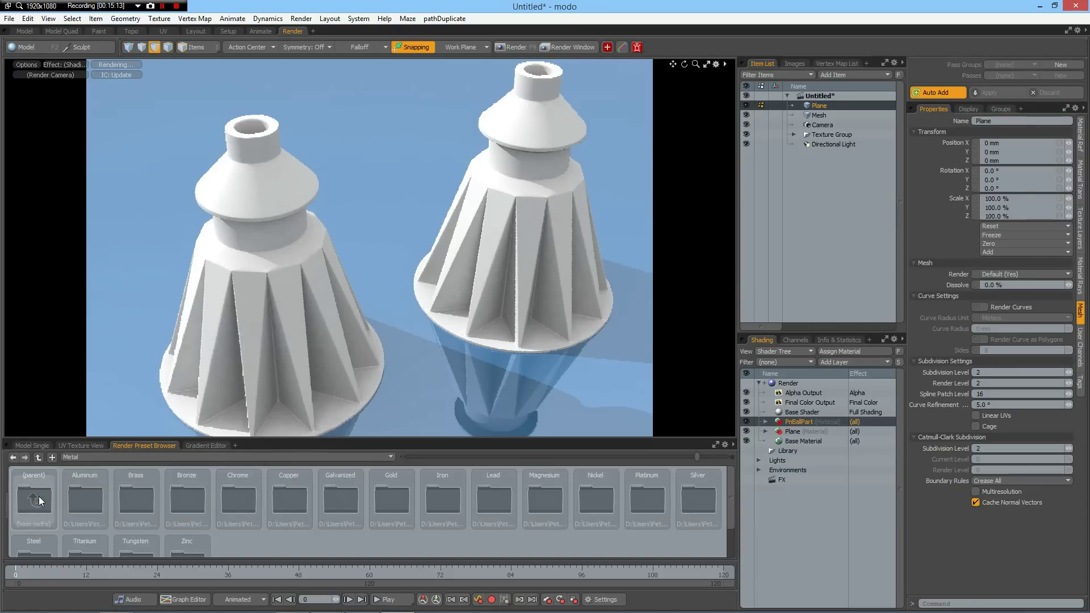
double_click(294, 495)
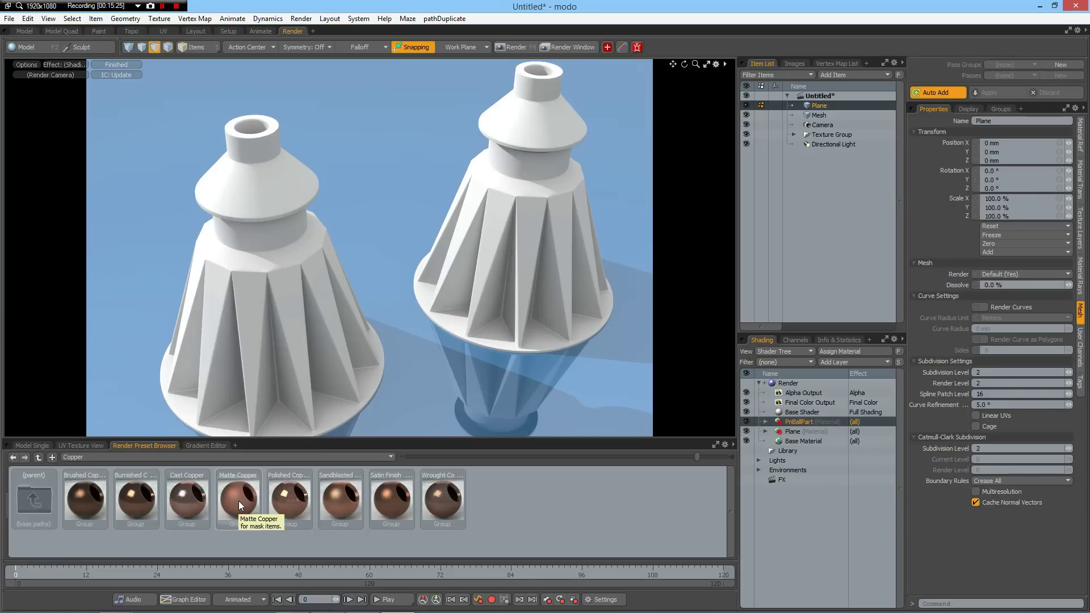
left_click_drag(238, 501, 288, 355)
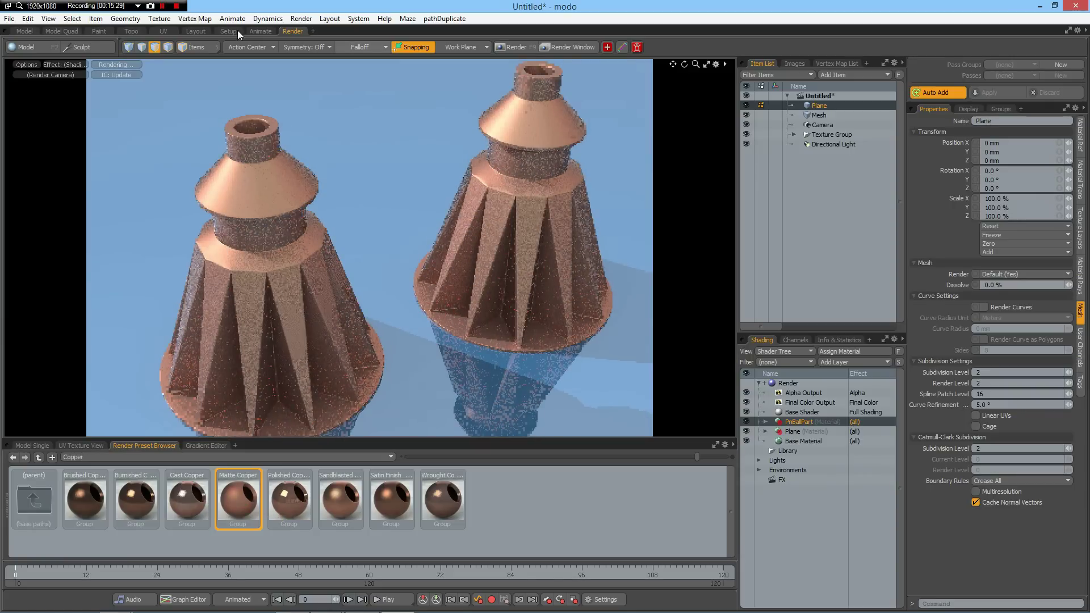
- Add the Cyc BG Blue studio environment to the scene and slightly adjust the render camera's angle on the bases
left_click(199, 31)
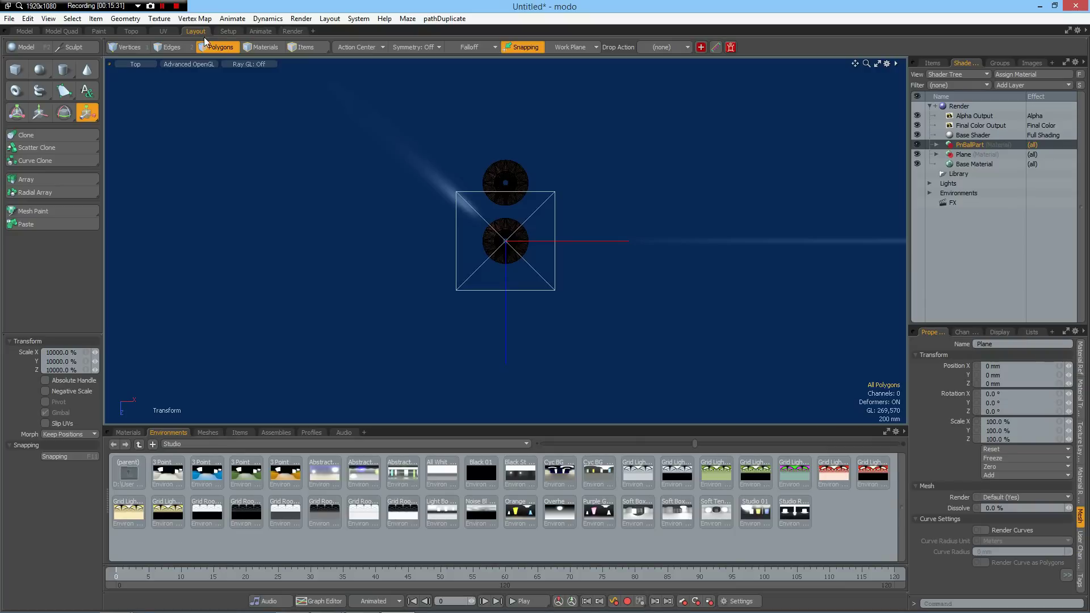
left_click(557, 465)
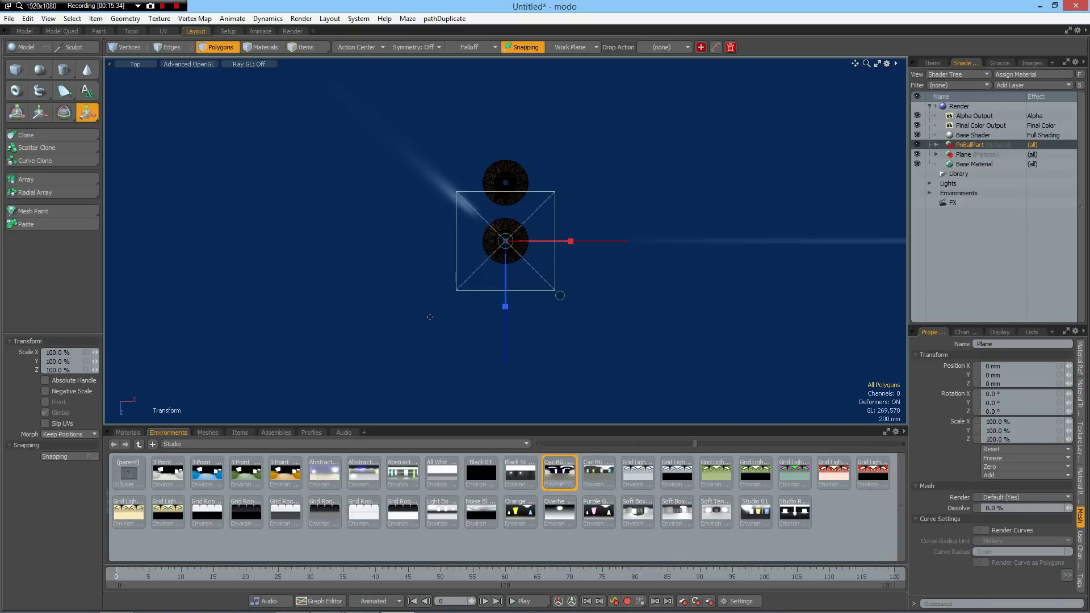
left_click(293, 32)
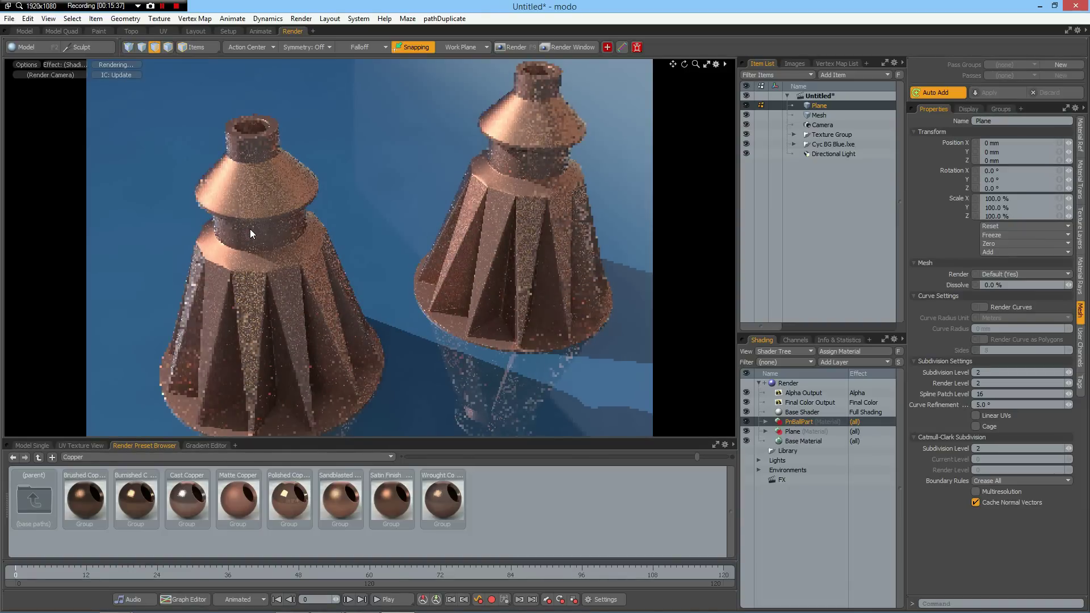
left_click_drag(342, 299, 322, 303, "alt")
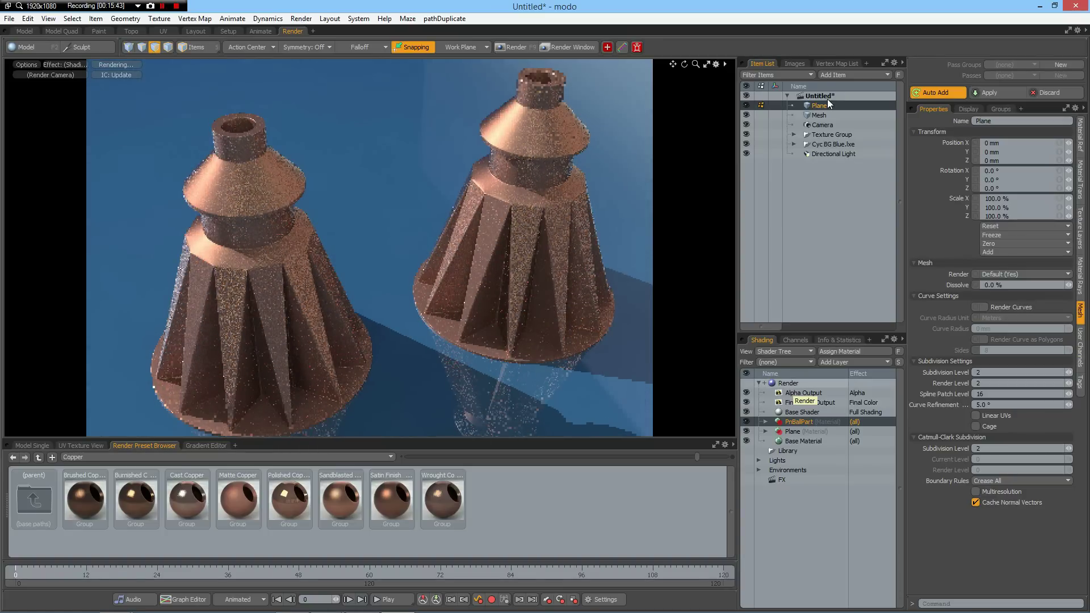
- Set the subdivision Render Level of the ribbed base mesh to 6
left_click(818, 115)
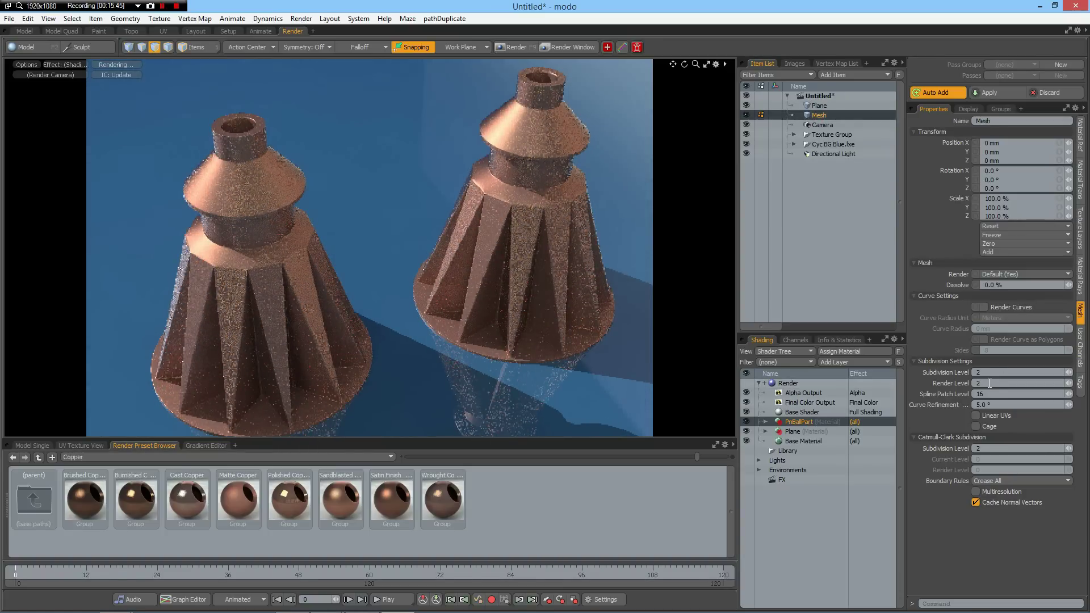
left_click(989, 383)
type("6")
key("Return")
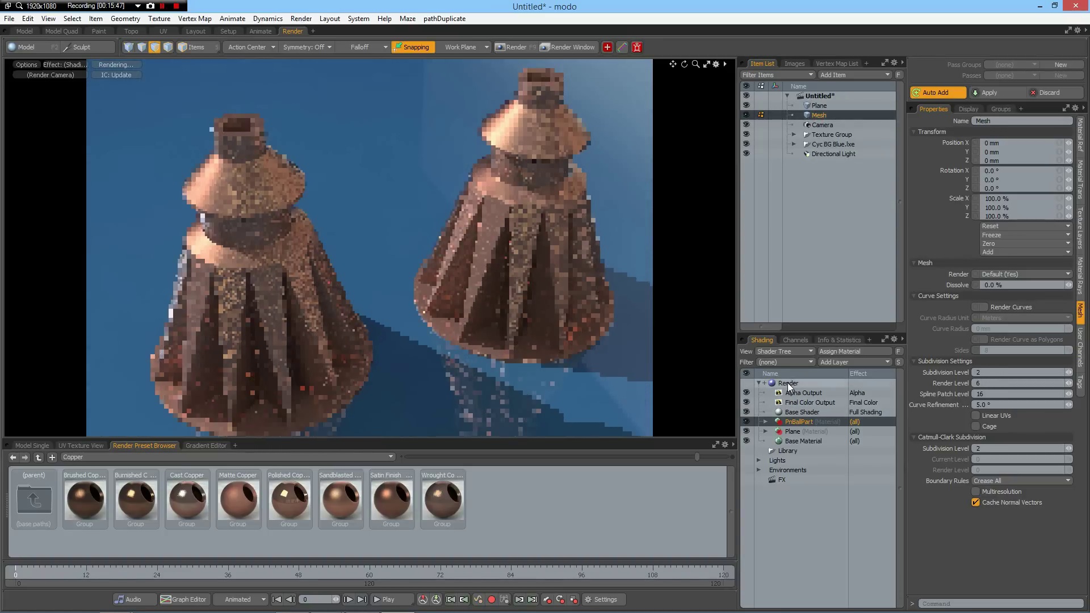
- Set the render frame height to 888 pixels, with a width of 1332, and start the final render
left_click(787, 383)
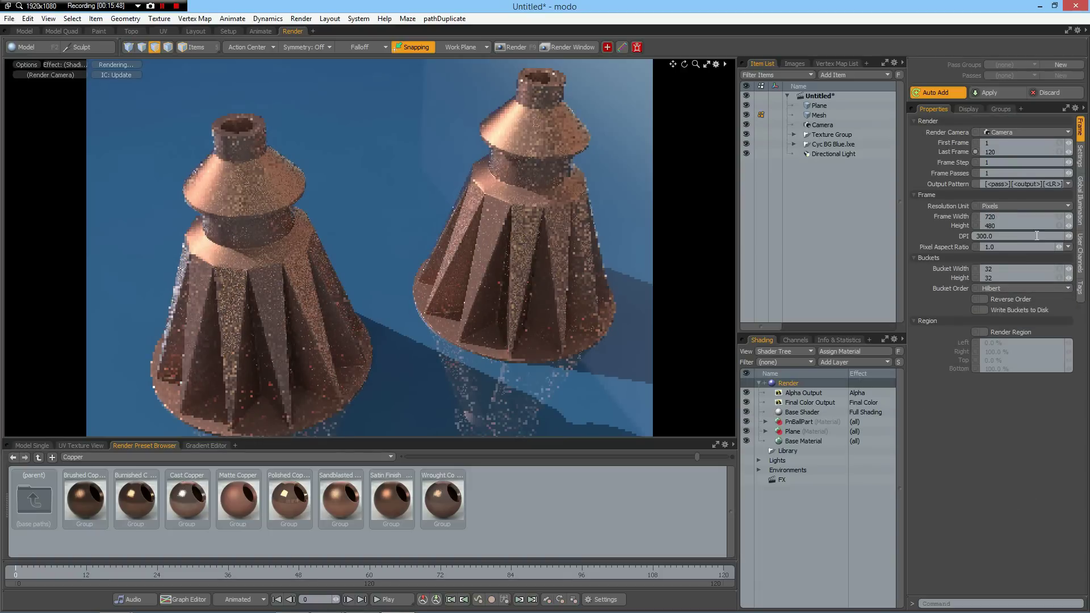
left_click(1004, 224)
type("888")
key("Return")
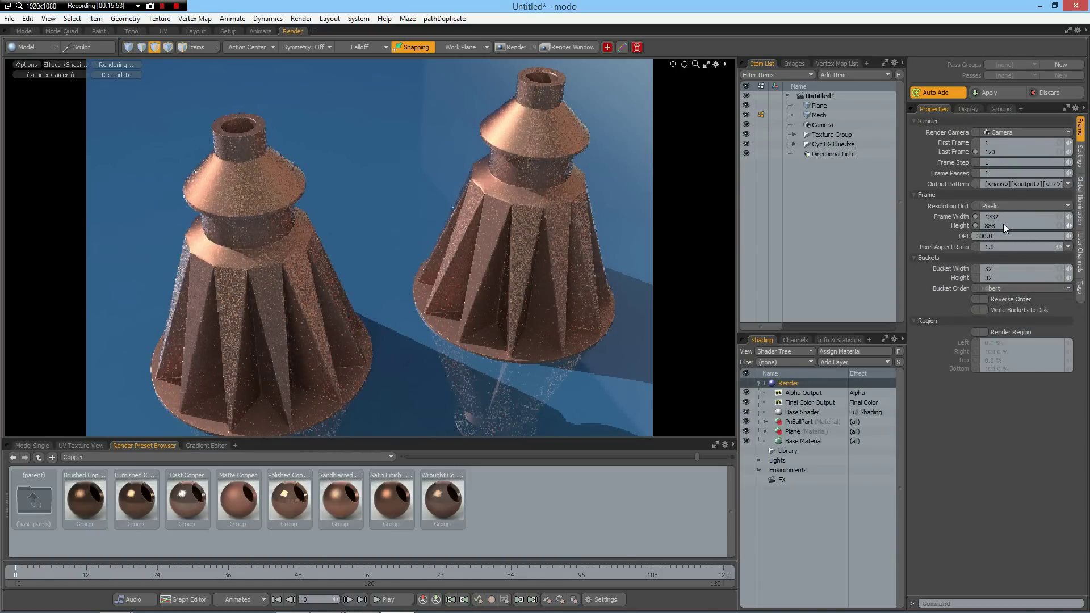
key("F9")
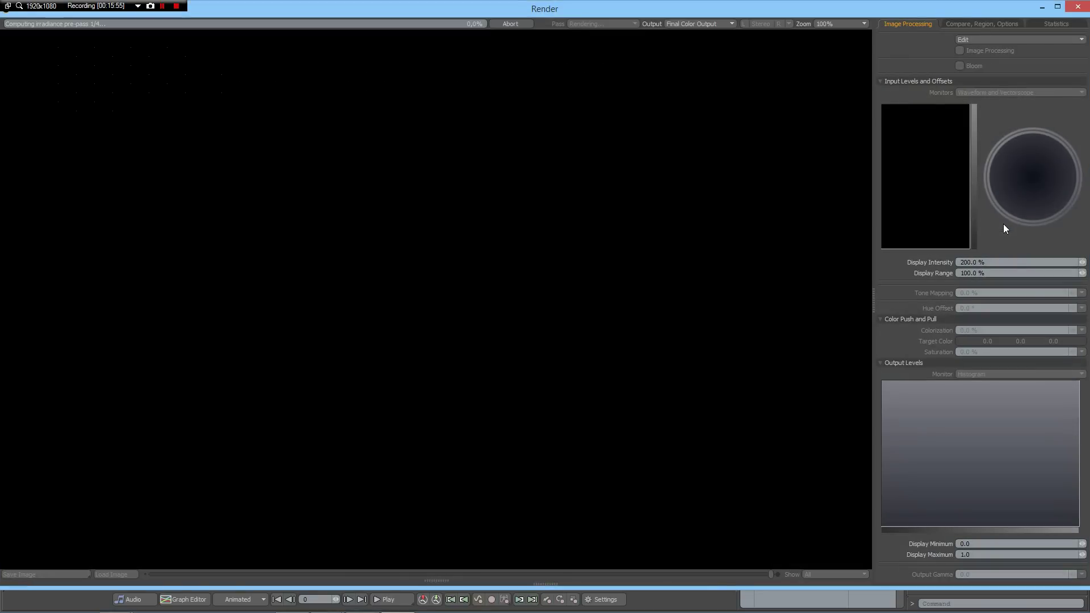